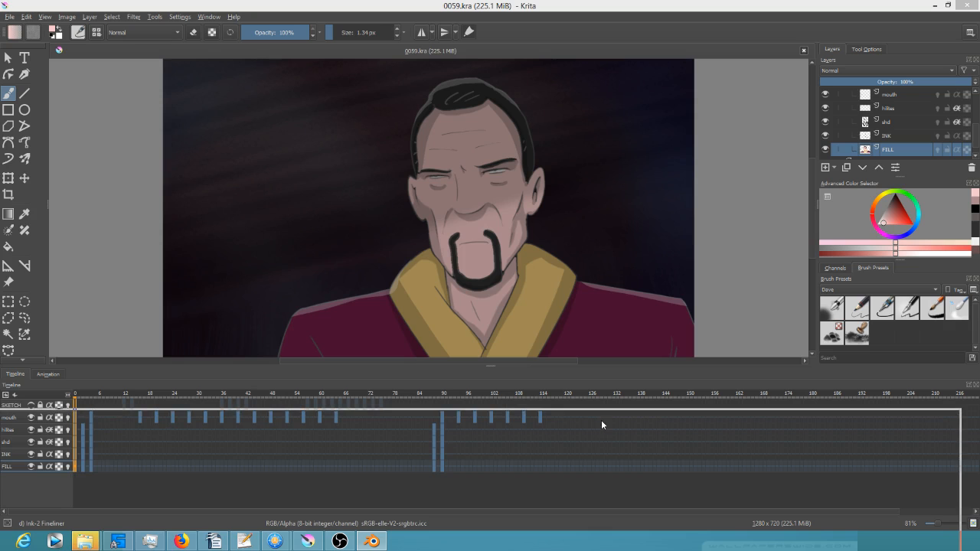
- Switch to Blender and scrub the video edit to compare the character's look in shots 0057 and 0059
double_click(630, 184)
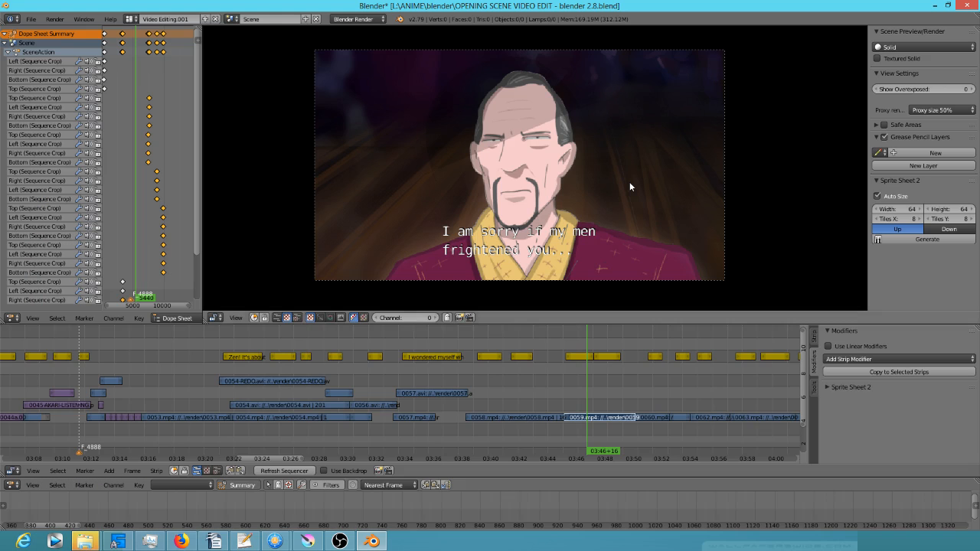
scroll(572, 199, "up", 4)
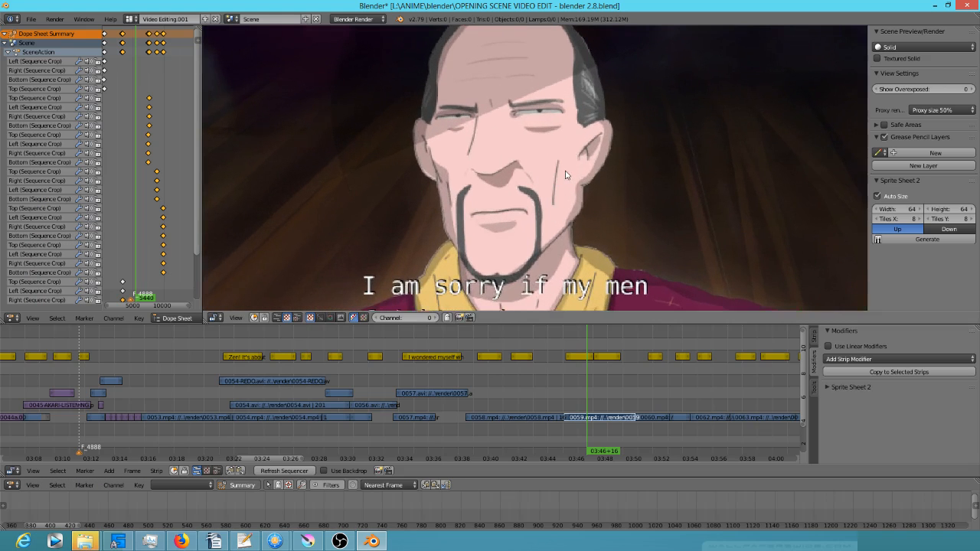
left_click_drag(599, 383, 580, 392)
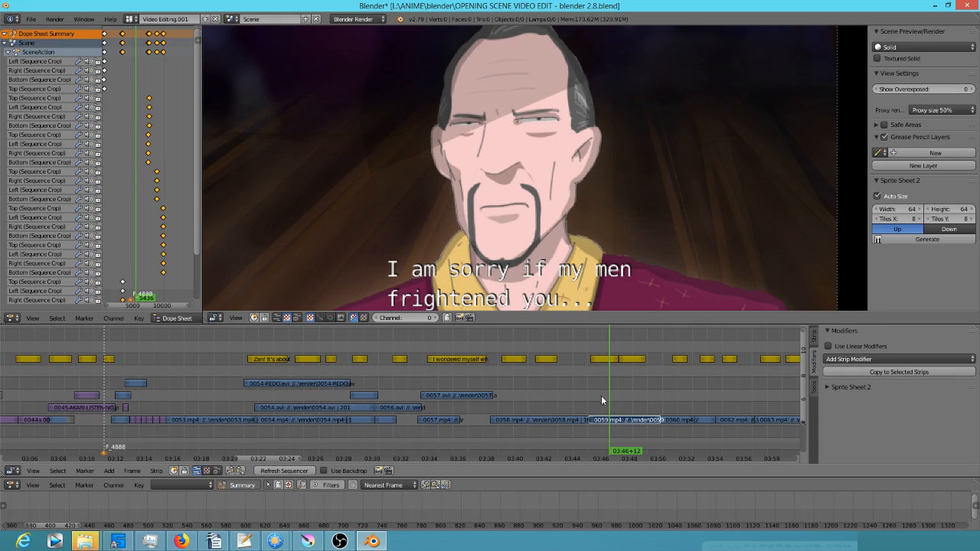
left_click_drag(609, 394, 530, 390)
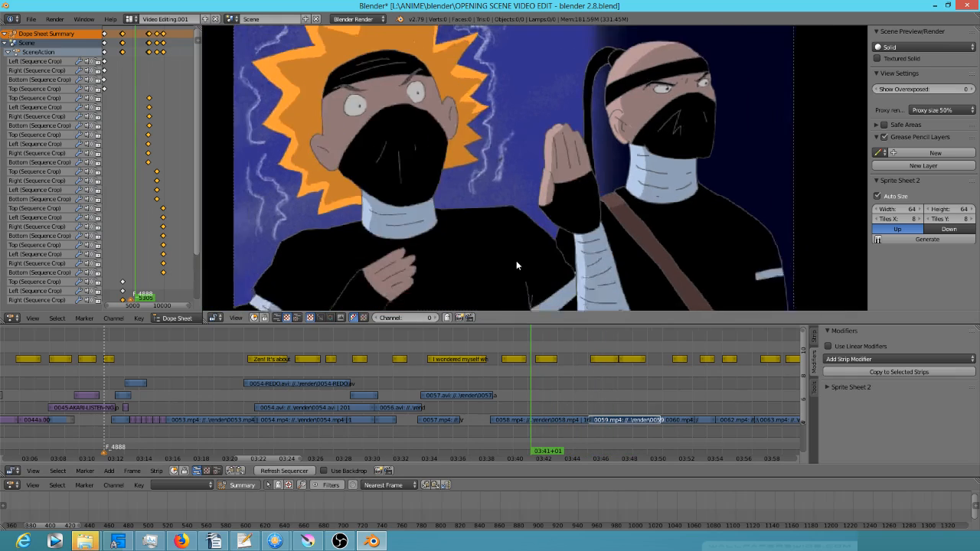
left_click_drag(389, 370, 455, 379)
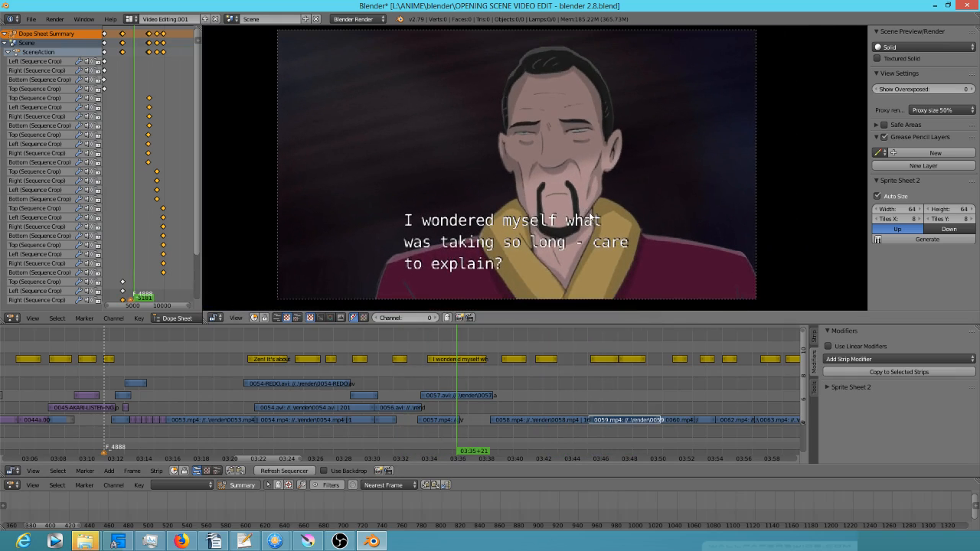
left_click(621, 398)
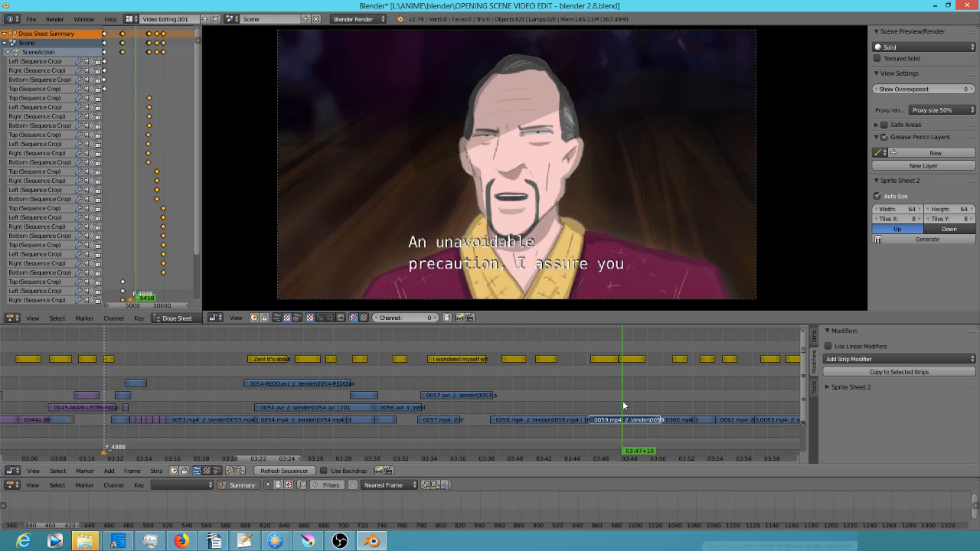
left_click(440, 379)
left_click(611, 392)
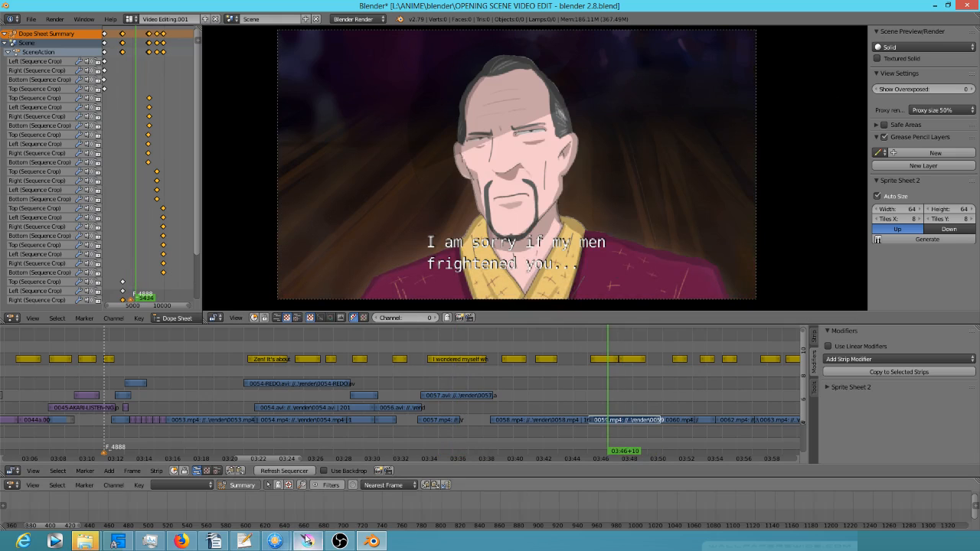
- Switch to Krita and select frames 0 to 4 on the mouth, hilites, shd, INK and FILL layers
left_click(307, 541)
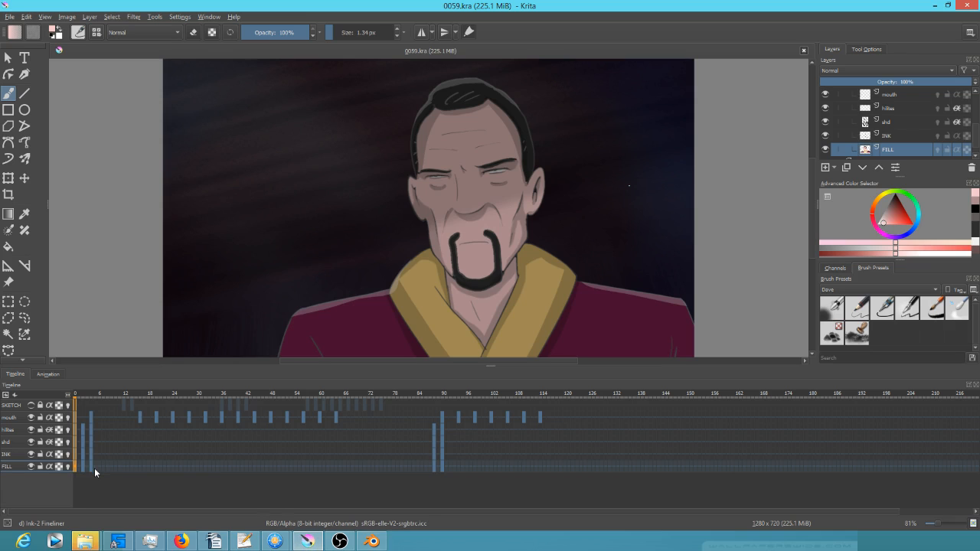
mouse_move(94, 468)
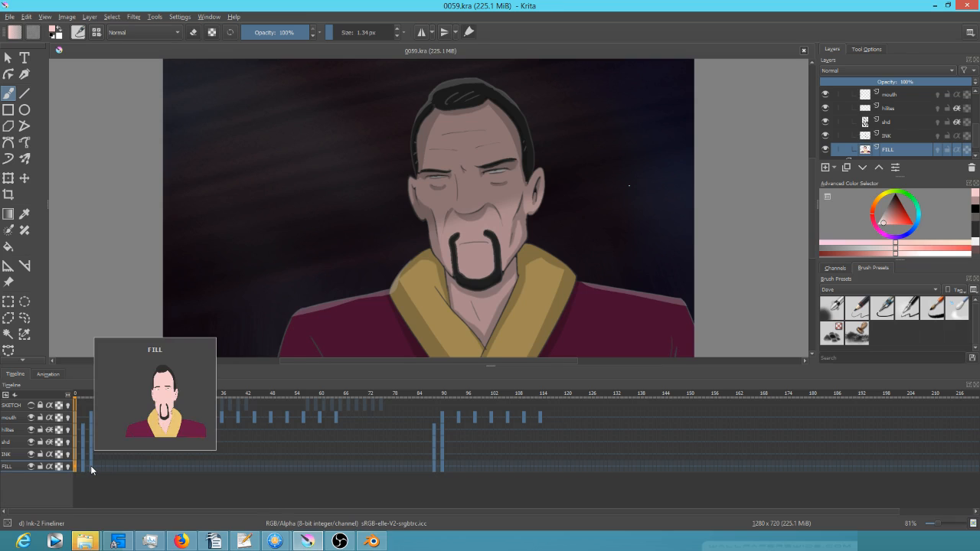
left_click(91, 470)
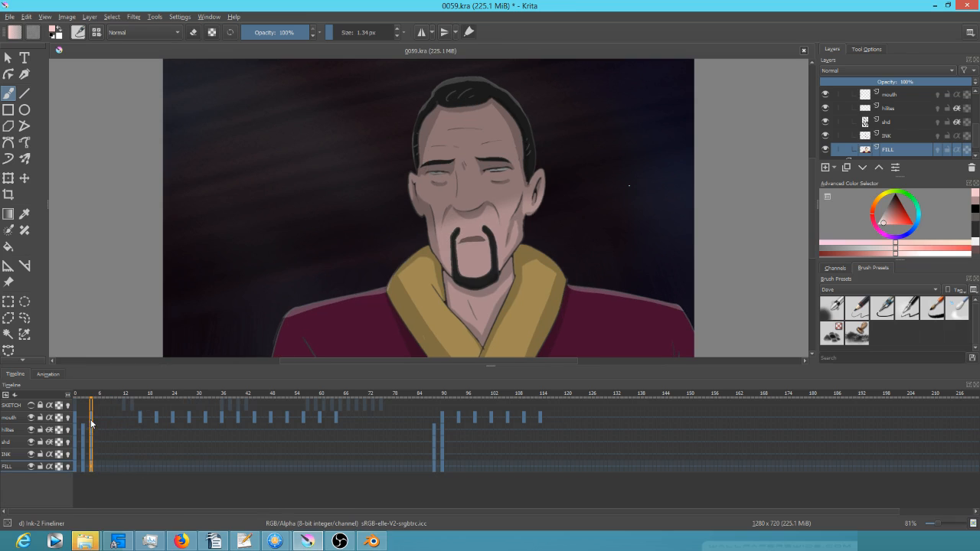
left_click(75, 418, "shift")
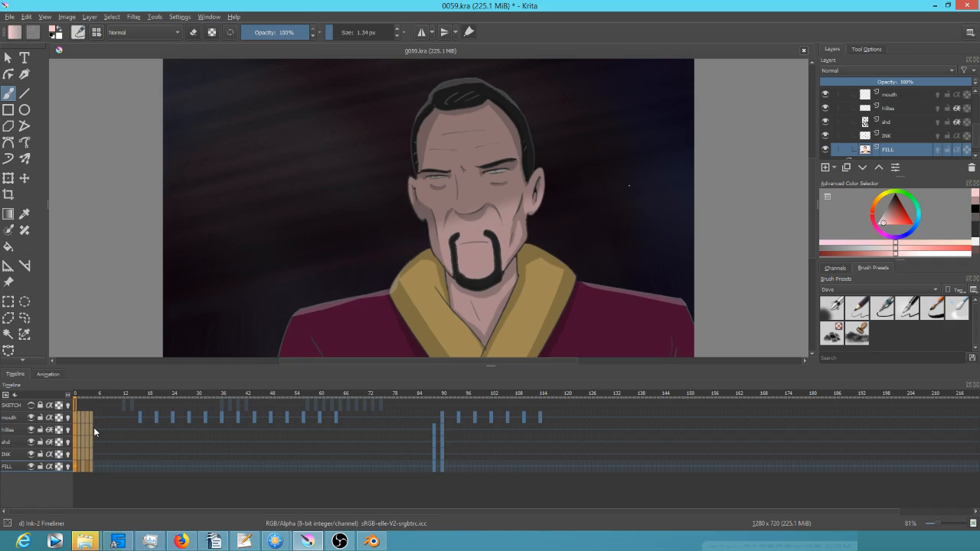
- Switch to Blender and compare the character's performance in shot 0057 with the opening of shot 0059
left_click(381, 546)
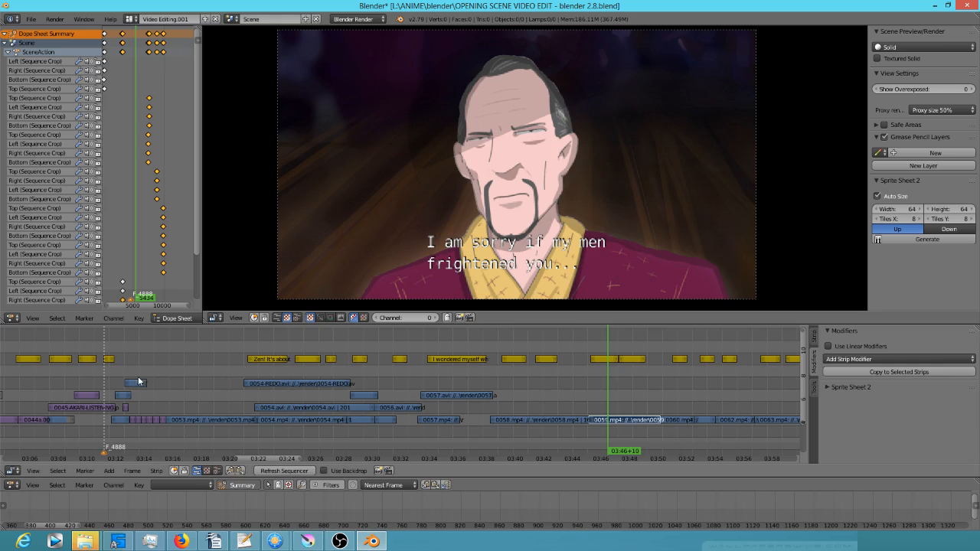
left_click_drag(423, 376, 480, 369)
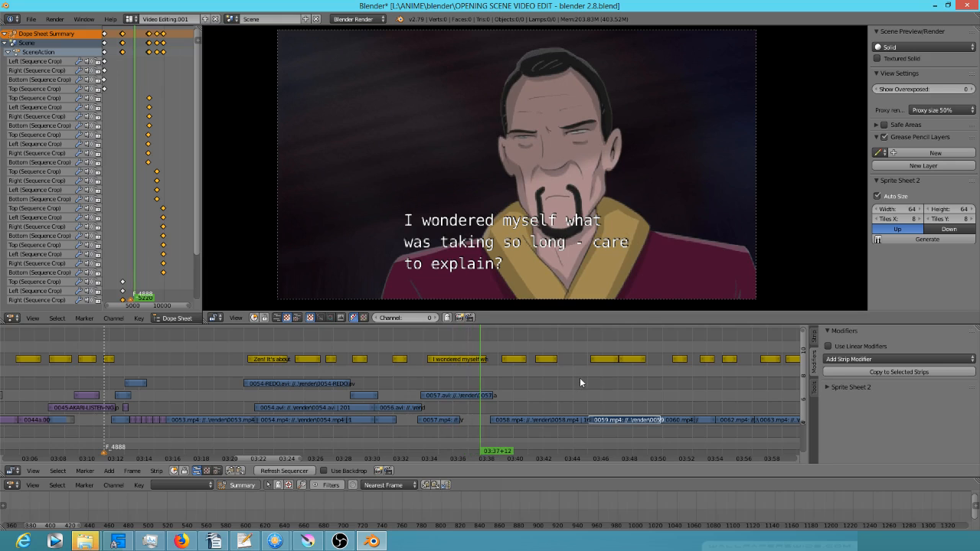
left_click_drag(589, 378, 600, 378)
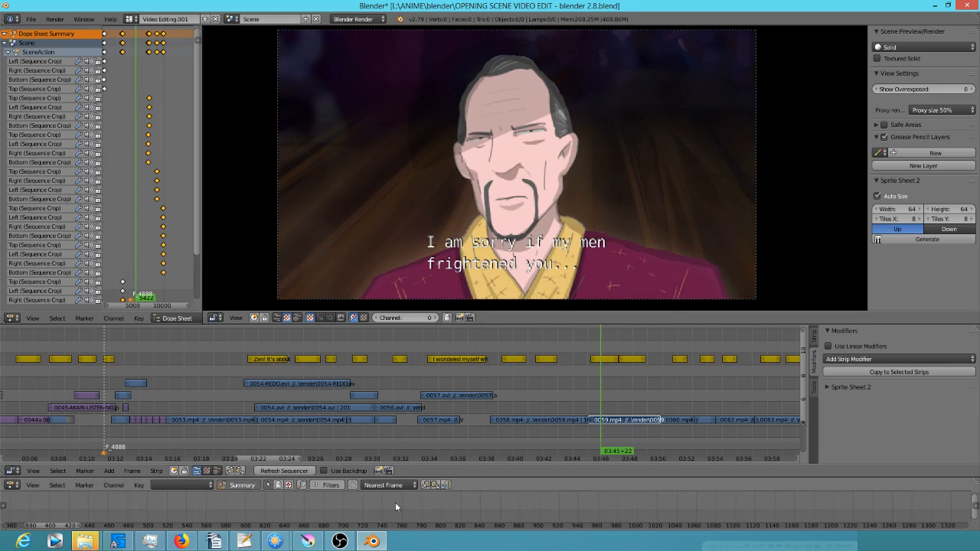
- Switch to Krita, clear the frame selection and review the opening head movement between frames 0 and 4
left_click(307, 541)
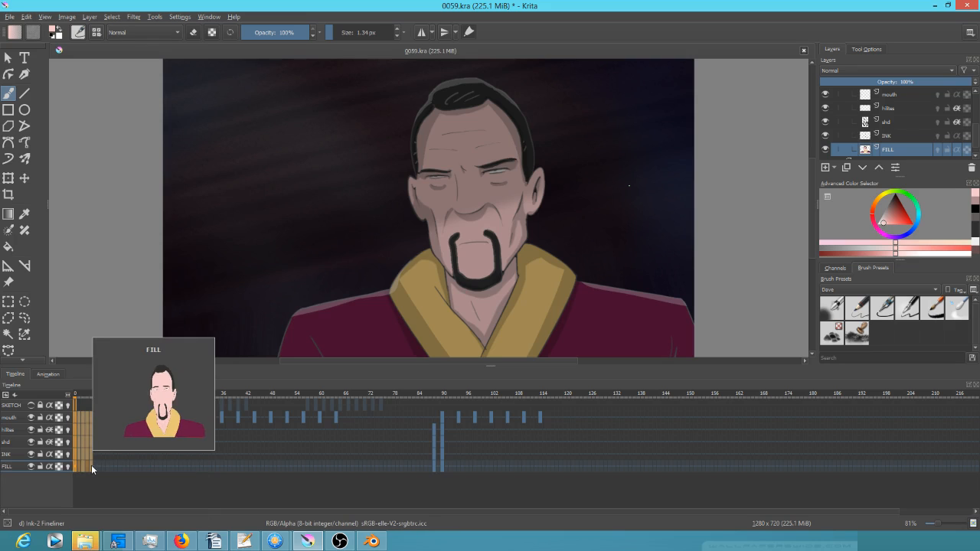
right_click(91, 418)
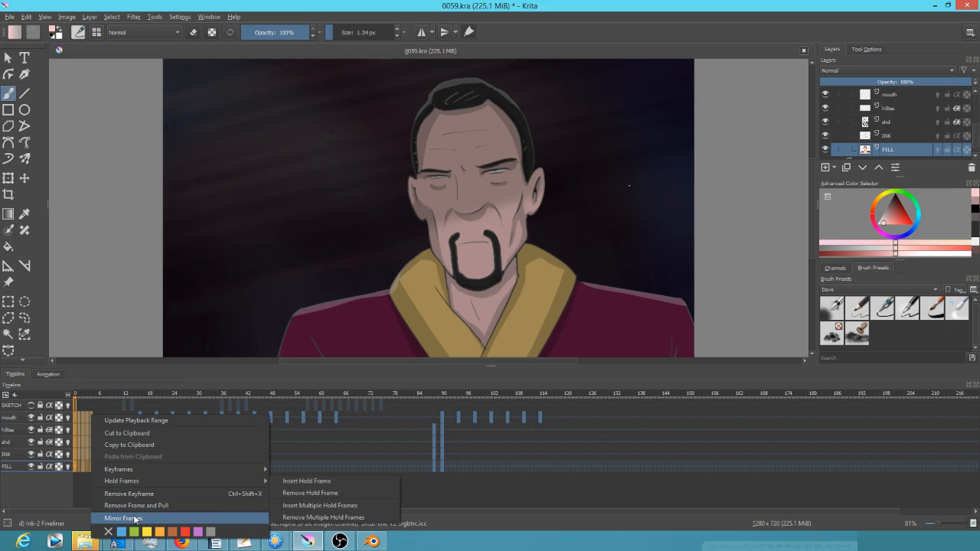
left_click(368, 377)
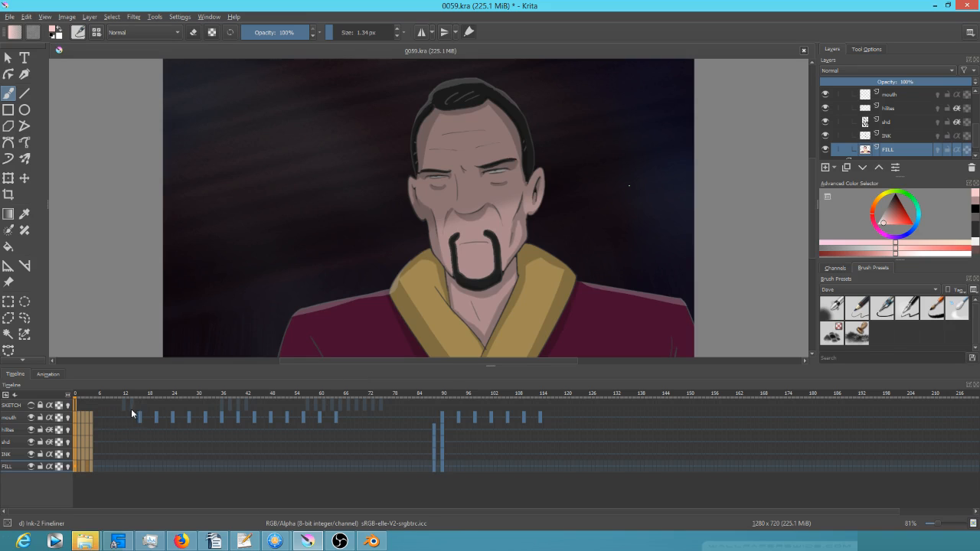
left_click(74, 404)
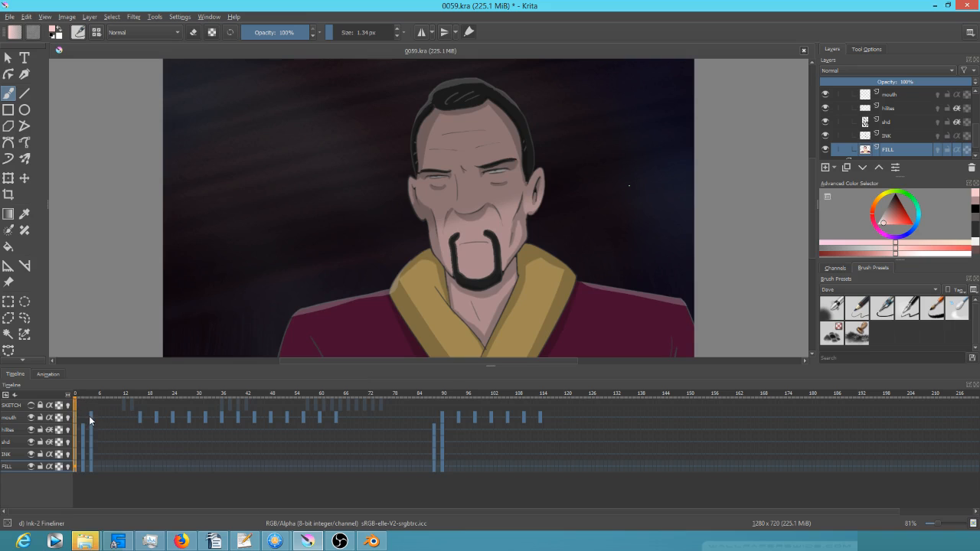
left_click(91, 420)
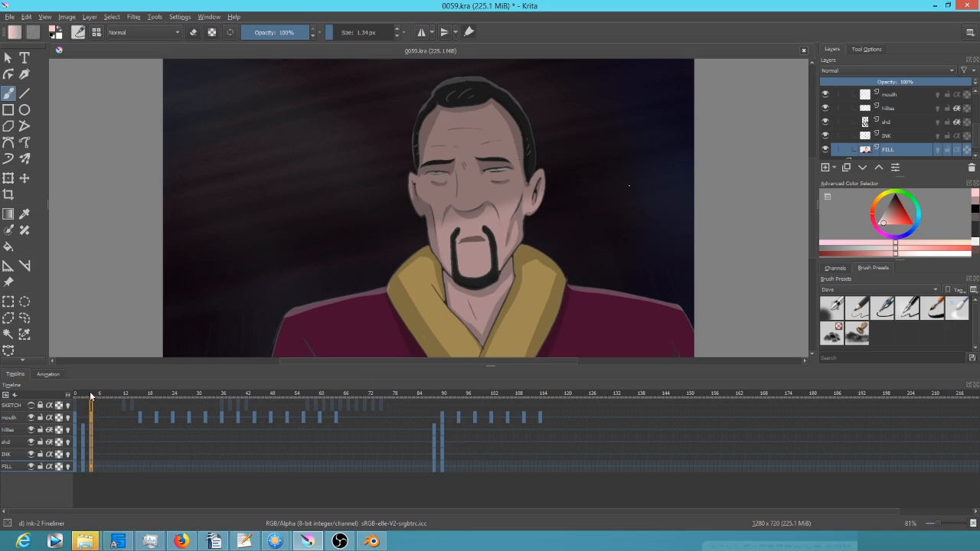
left_click(78, 396)
left_click(74, 396)
mouse_move(75, 396)
left_mouse_down()
mouse_move(88, 397)
mouse_move(75, 398)
left_mouse_up()
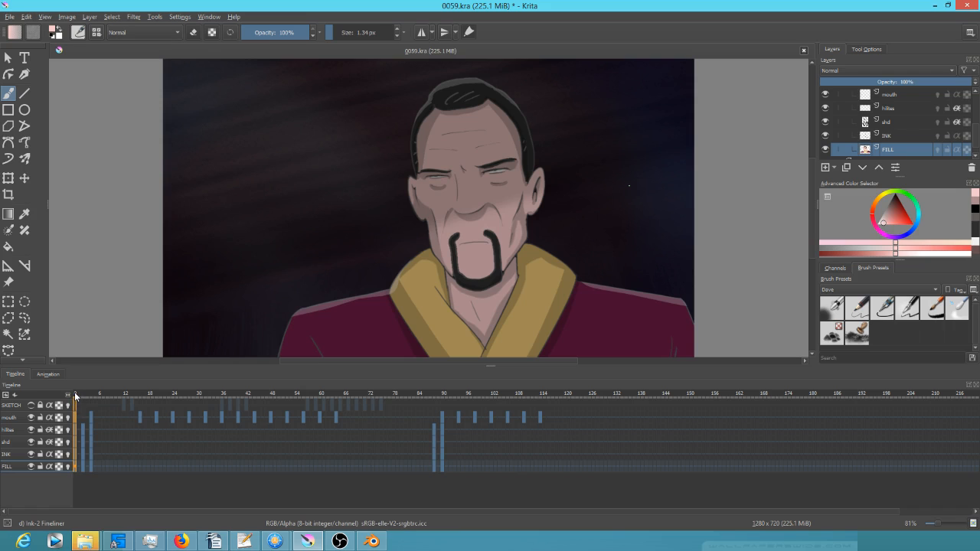
key("space")
- Check the start of shot 0059 in Blender, and switch back to Krita to scrub the mouth animation up to frame 20
left_click(371, 541)
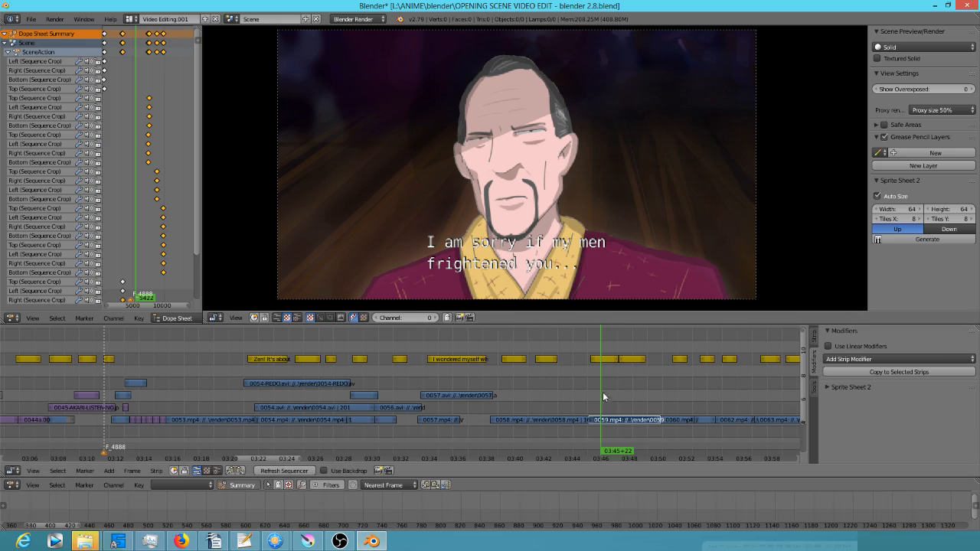
mouse_move(592, 394)
left_mouse_down()
mouse_move(667, 400)
mouse_move(603, 394)
left_mouse_up()
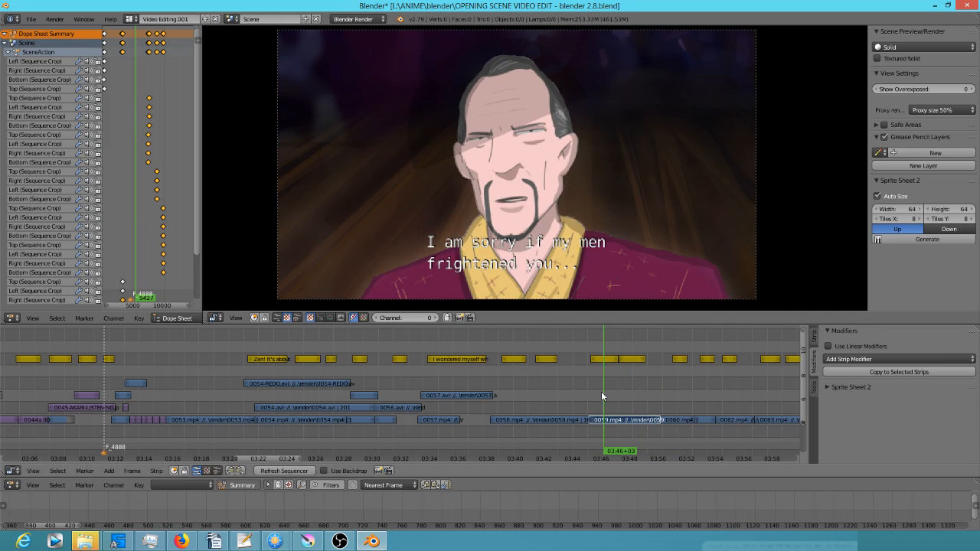
left_click(307, 542)
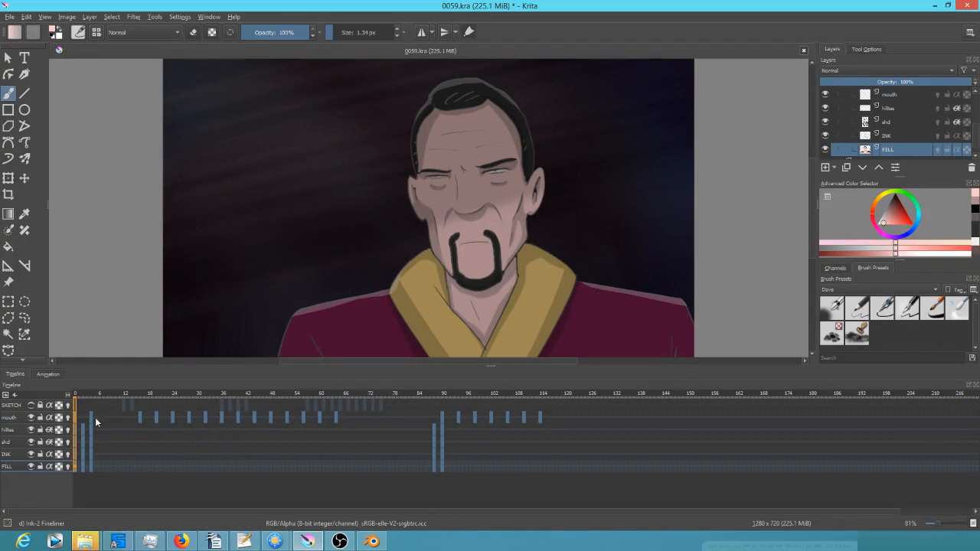
left_click(96, 396)
left_click_drag(96, 396, 158, 401)
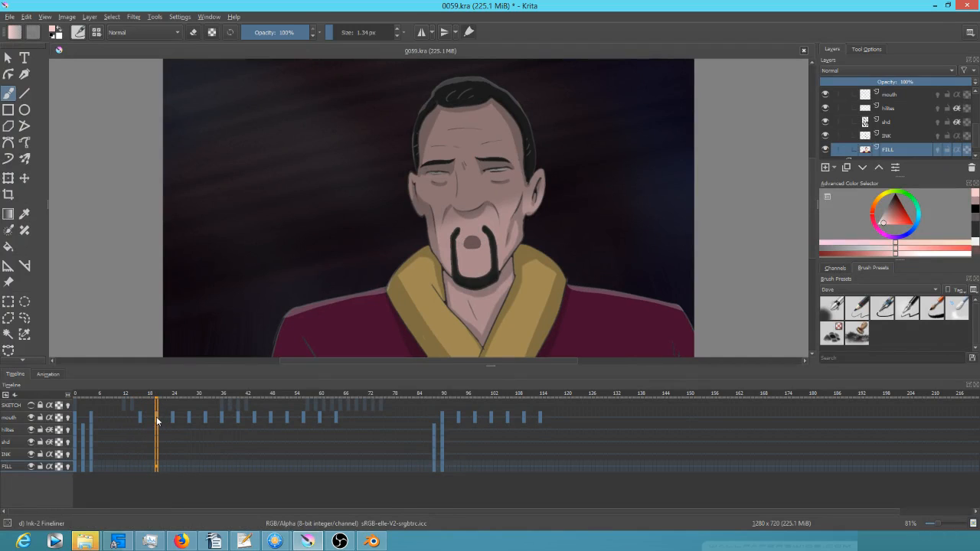
left_click(157, 421)
- Delete the keyframes around frames 88 to 90 on the hilites, shd, INK and FILL layers
left_click_drag(427, 402, 446, 467)
left_click(462, 467)
left_click(433, 426)
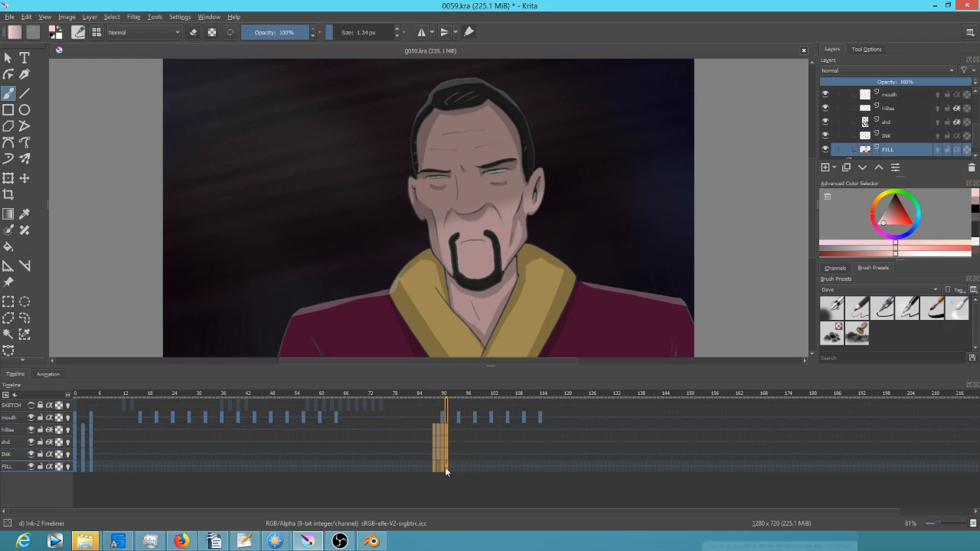
key("Delete")
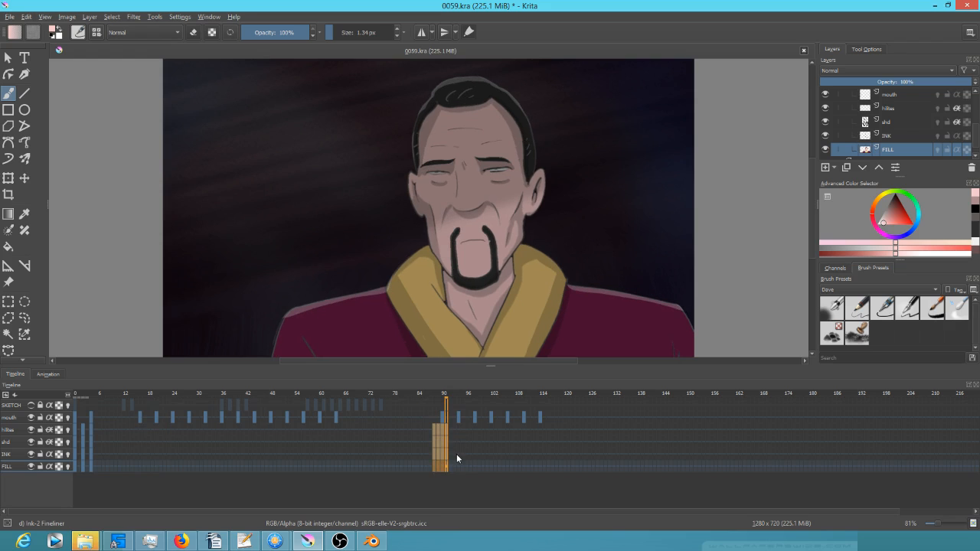
left_click(456, 457)
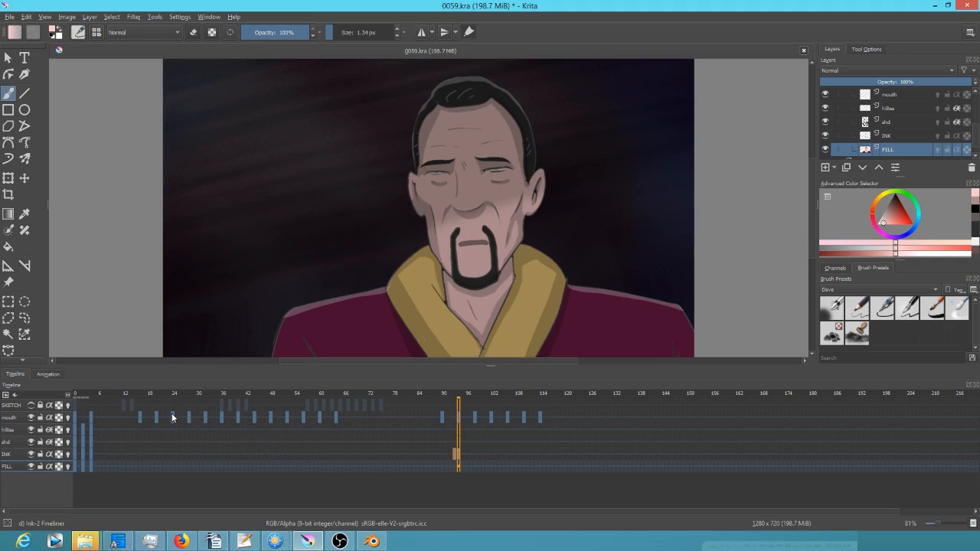
- Shift the mouth keyframes from frame 24 onward to start at about frame 69, and move the frame 20 mouth keyframe to frame 25
left_click_drag(173, 418, 356, 418)
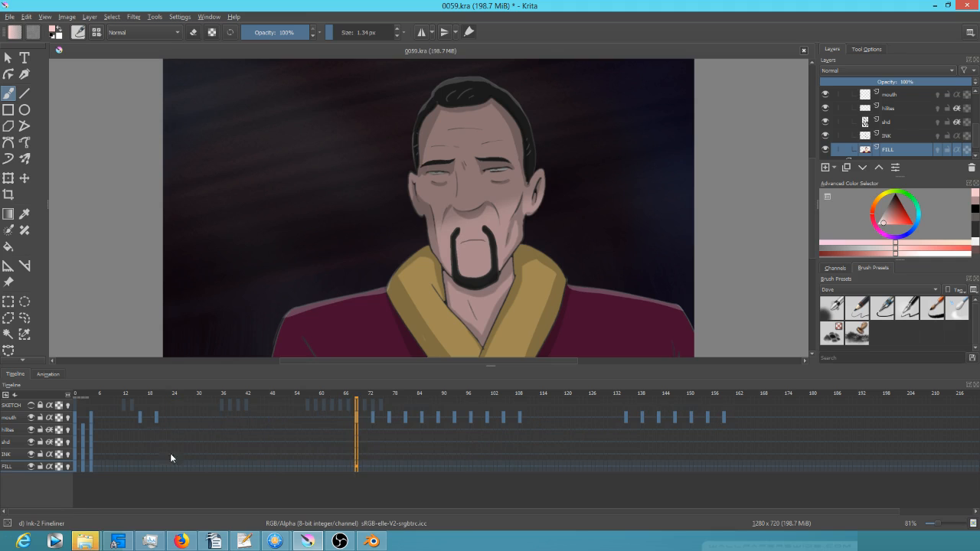
mouse_move(137, 392)
left_mouse_down()
mouse_move(175, 419)
mouse_move(165, 424)
mouse_move(174, 416)
mouse_move(158, 419)
mouse_move(178, 423)
mouse_move(175, 416)
left_mouse_up()
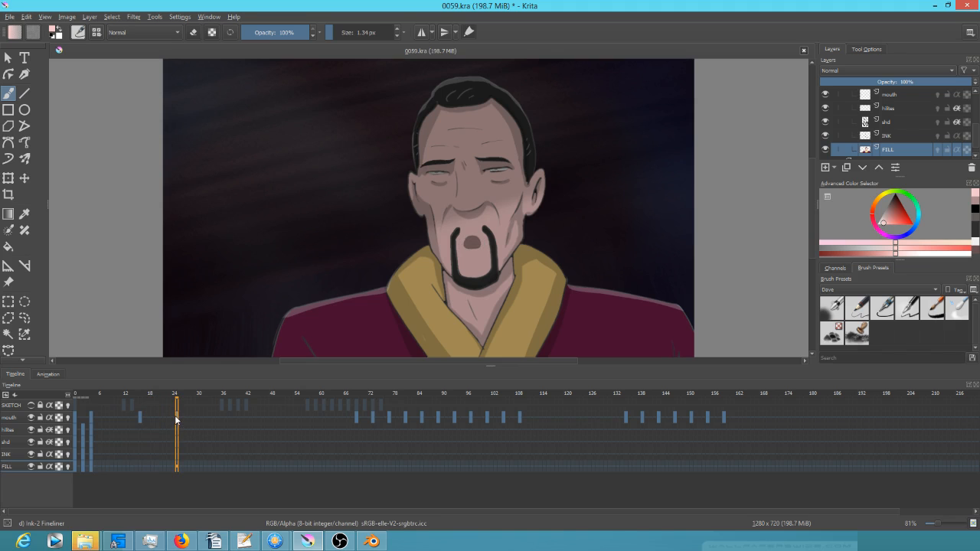
- Move the mouth keyframe at about frame 69 to frame 20, and the one at frame 25 to frame 24
left_click(356, 418)
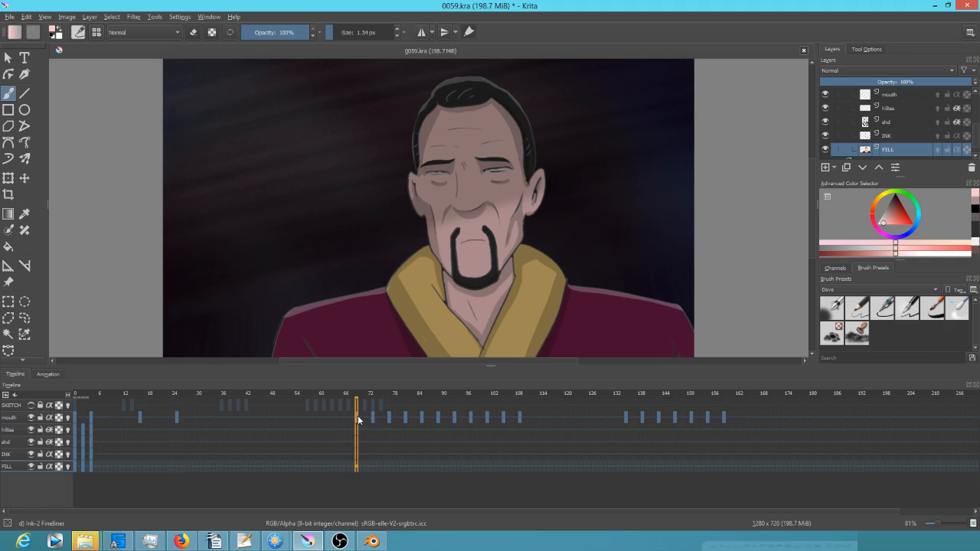
left_click(373, 417)
left_click(142, 419)
left_click(157, 417)
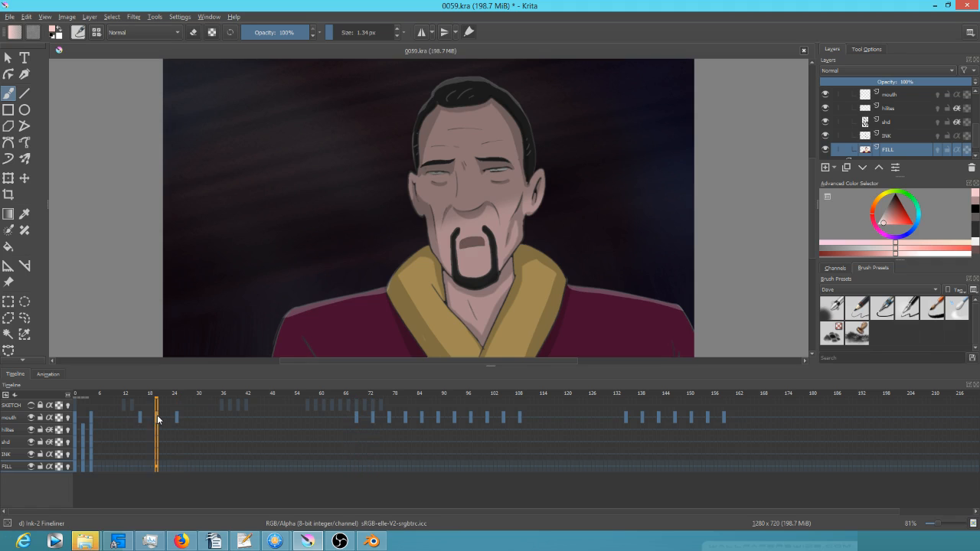
left_click(177, 420)
left_click(357, 420)
left_click_drag(354, 430, 157, 421)
mouse_move(69, 398)
left_mouse_down()
mouse_move(115, 396)
mouse_move(144, 420)
mouse_move(196, 417)
mouse_move(183, 419)
left_mouse_up()
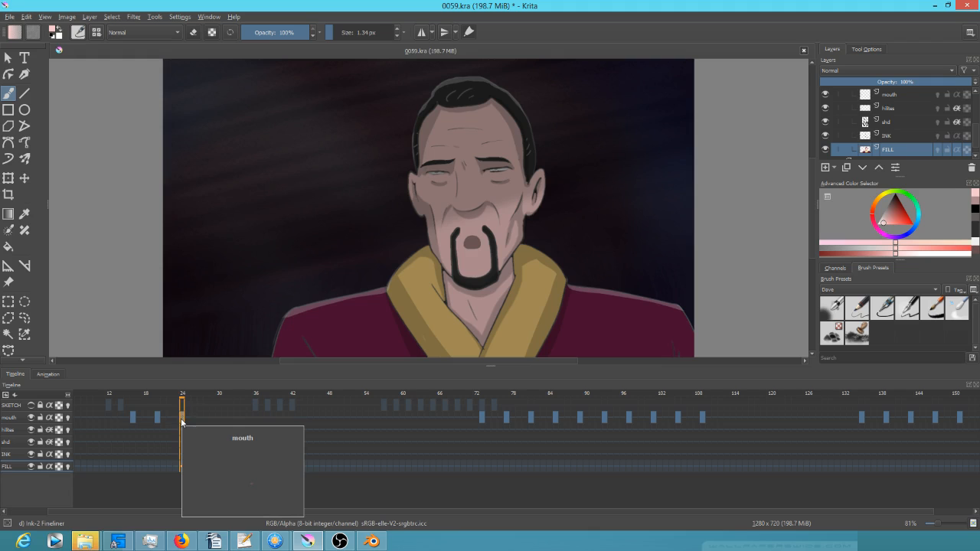
- Play back the mouth animation from frame 16 to check the timing of the first three mouth shapes
left_click(133, 417)
key("space")
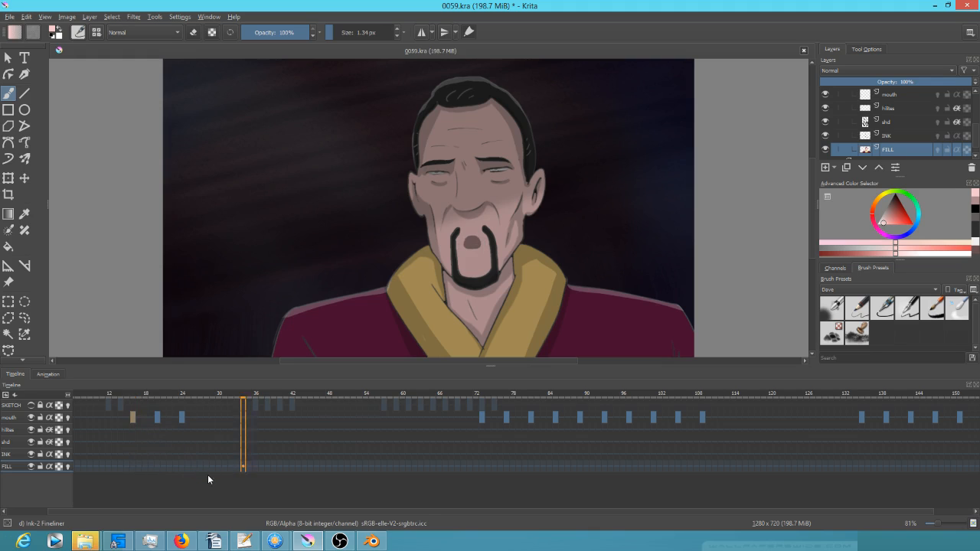
key("space")
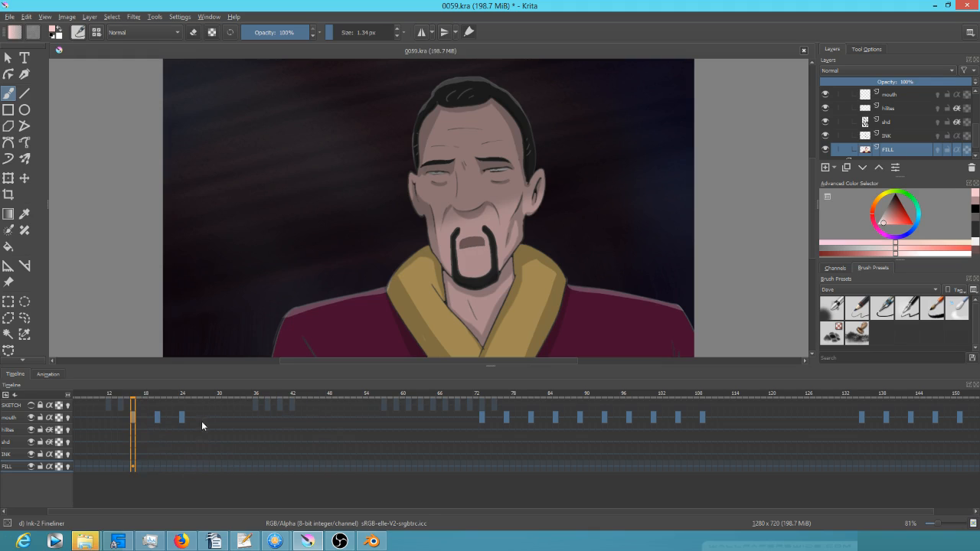
- Move the mouth keyframe at about frame 77 to frame 28 and the one at about frame 73 to frame 32
left_click(484, 419)
left_click(509, 418)
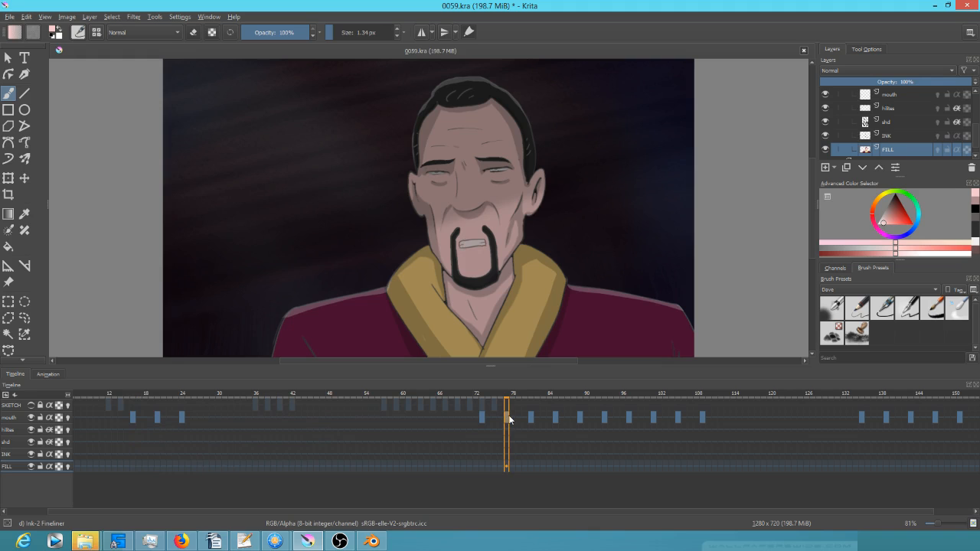
left_click_drag(510, 419, 208, 419)
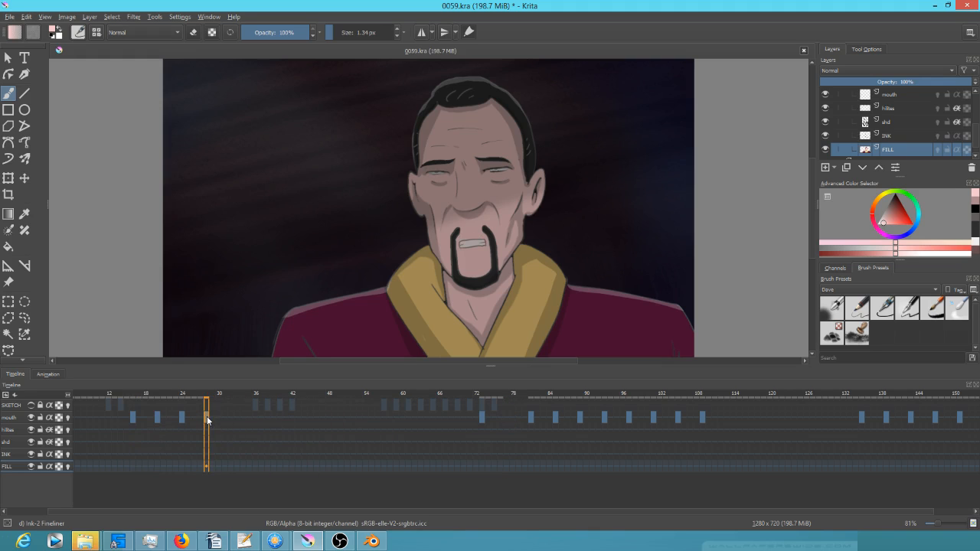
left_click(482, 417)
left_click_drag(481, 417, 233, 420)
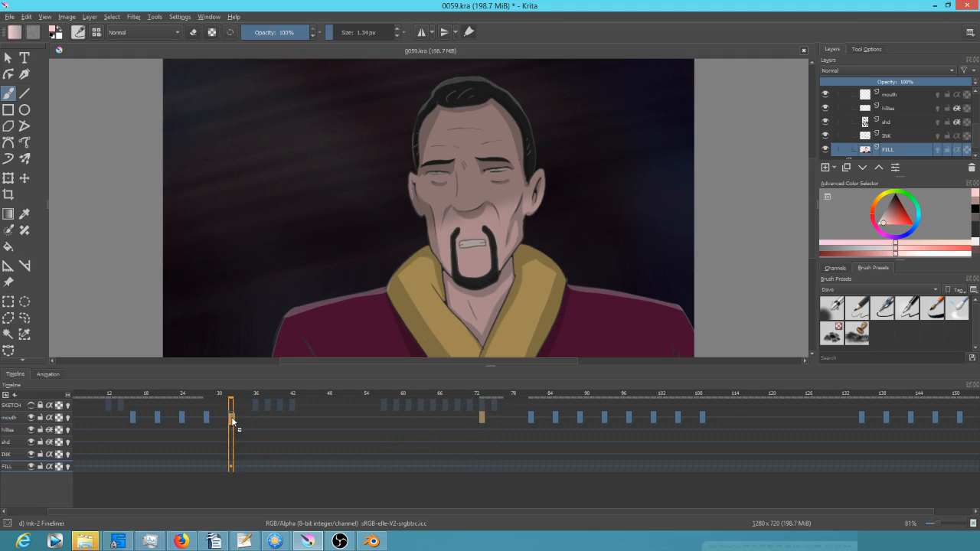
- Reuse earlier mouth drawings by copying their keyframes to frames 36, 40, 44, 48 and 52 on the mouth layer
left_click(157, 418)
mouse_move(157, 420)
left_mouse_down()
mouse_move(185, 438)
mouse_move(155, 413)
mouse_move(172, 442)
mouse_move(255, 420)
mouse_move(230, 417)
mouse_move(240, 434)
mouse_move(280, 422)
mouse_move(255, 416)
mouse_move(295, 428)
mouse_move(303, 420)
left_mouse_up()
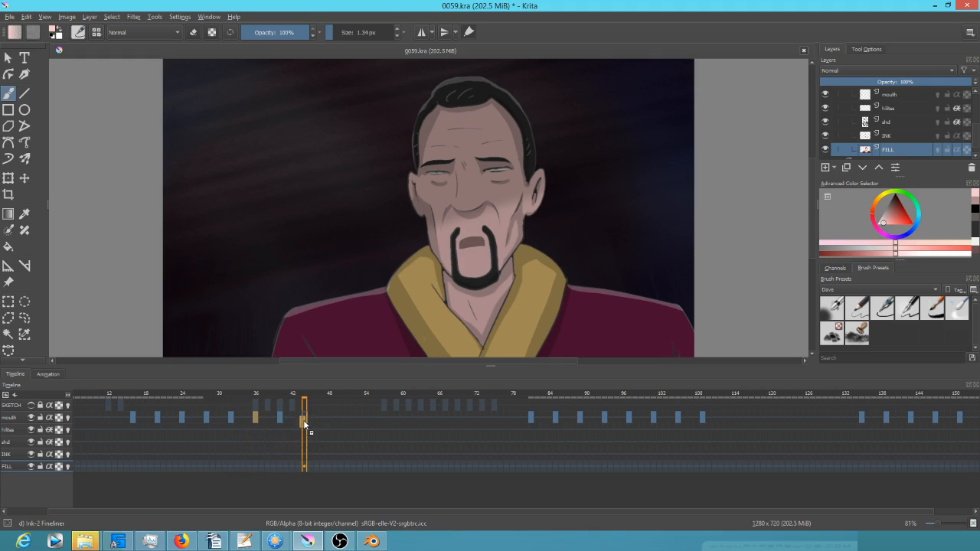
left_click(281, 420)
left_click_drag(281, 421, 330, 420)
left_click(353, 417)
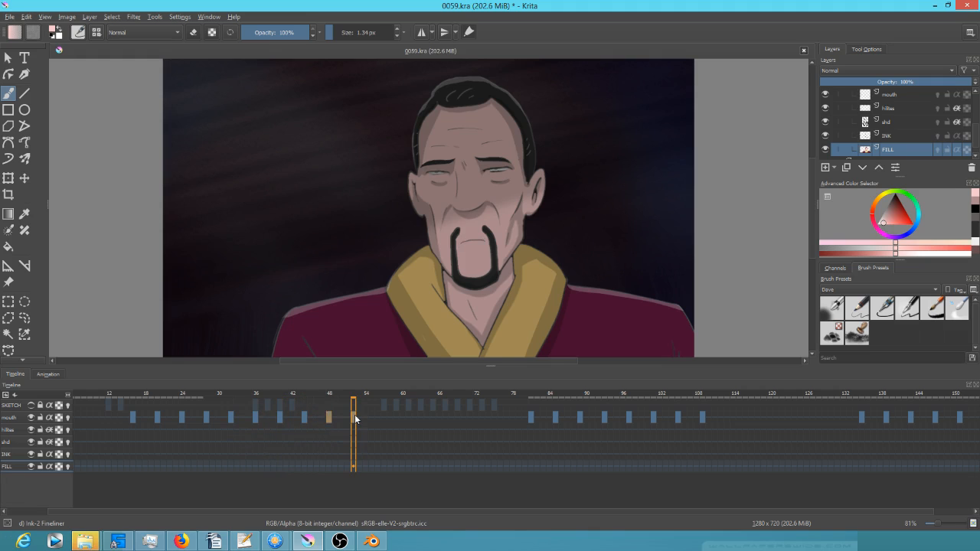
- Compare the mouth drawings at frames 24, 28 and 48, and copy the frame 48 mouth keyframe to frame 56
left_click(183, 419)
left_click(207, 419)
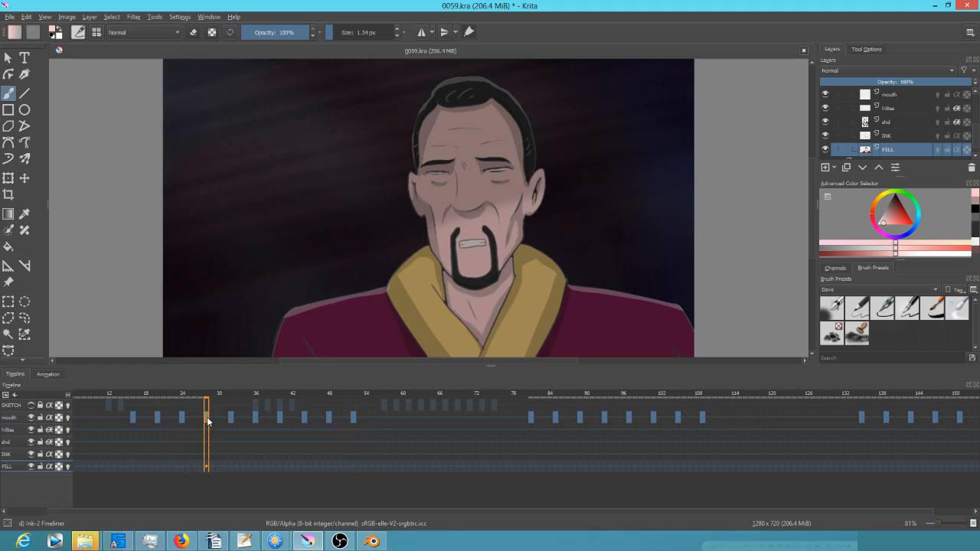
mouse_move(207, 420)
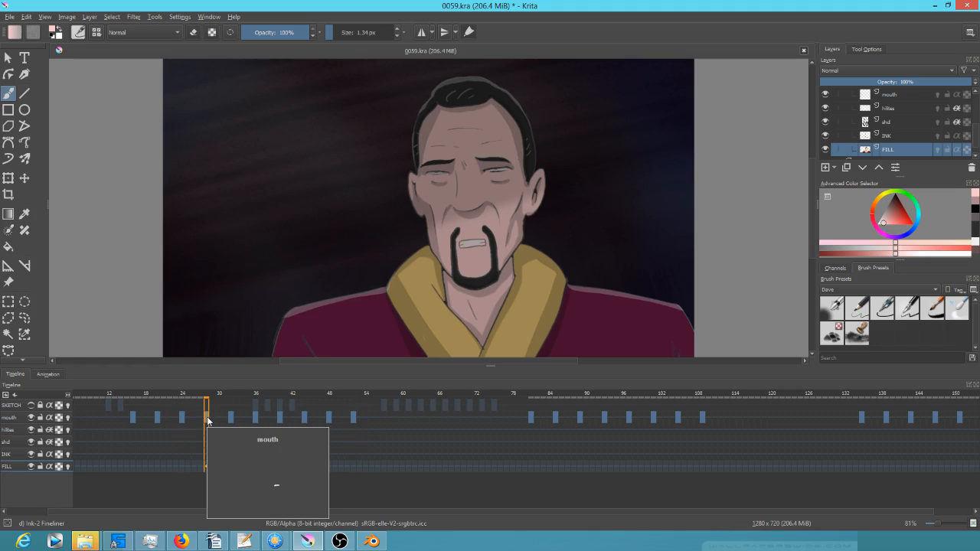
left_click_drag(255, 399, 378, 413)
left_click(331, 419)
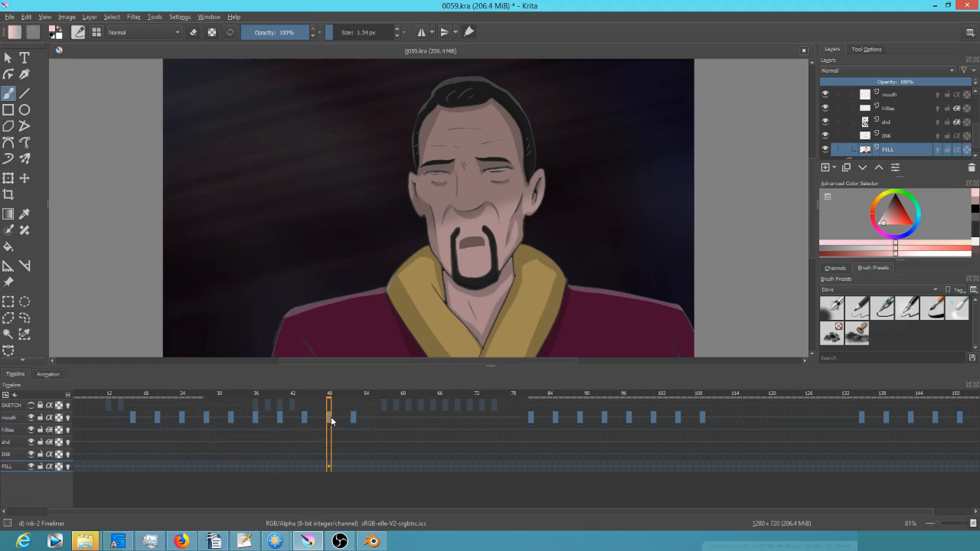
left_click_drag(331, 419, 380, 421)
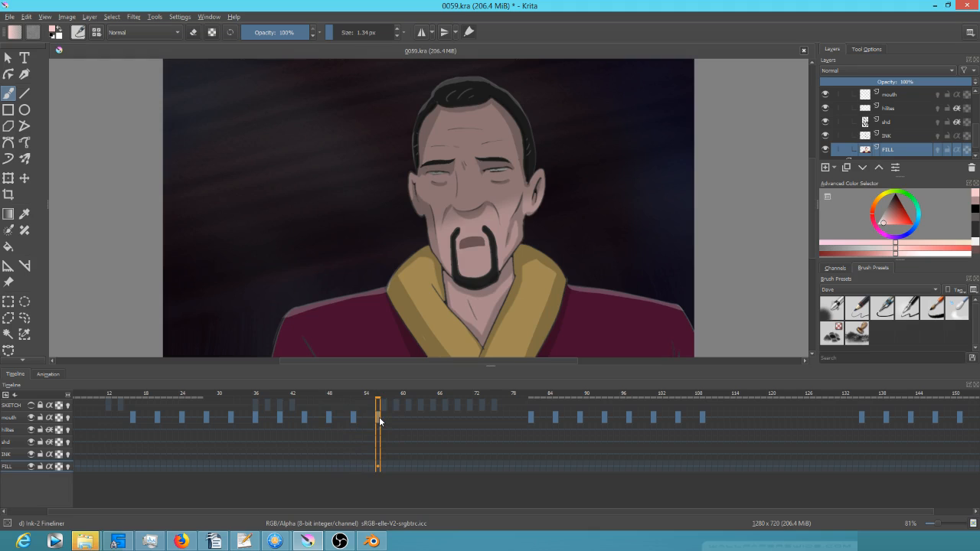
- Copy the frame 28 mouth keyframe to frame 60 and the frame 24 mouth keyframe to frame 64
left_click(231, 418)
left_click(206, 418)
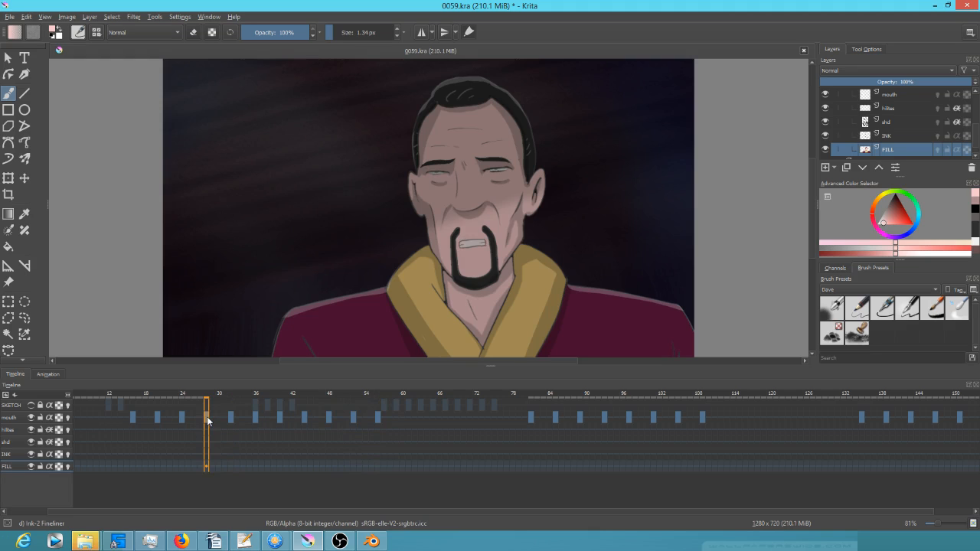
left_click_drag(206, 420, 402, 420)
left_click(184, 418)
left_click_drag(184, 418, 427, 421)
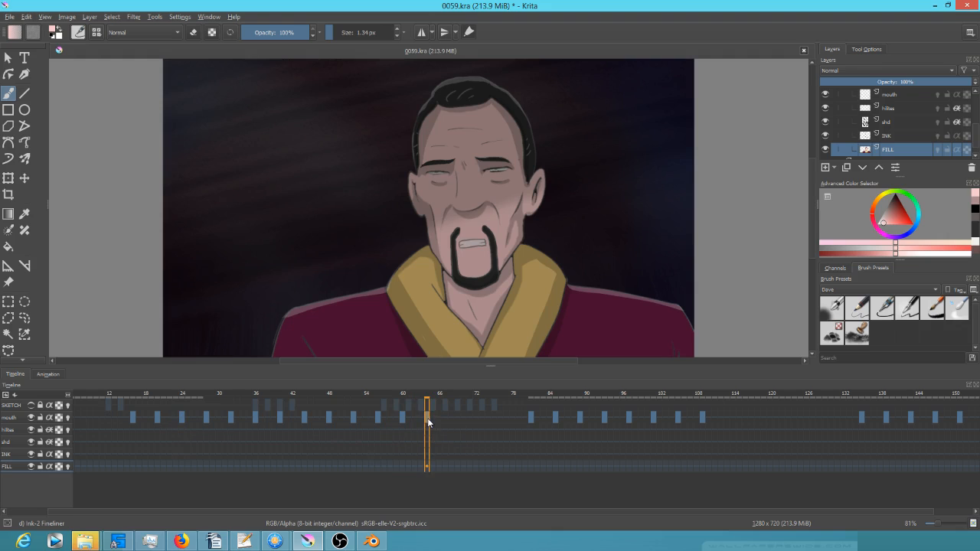
- Examine the mouth drawings at frames 0 and 4, and play back the mouth animation from frames 0 and 16
left_click(134, 419)
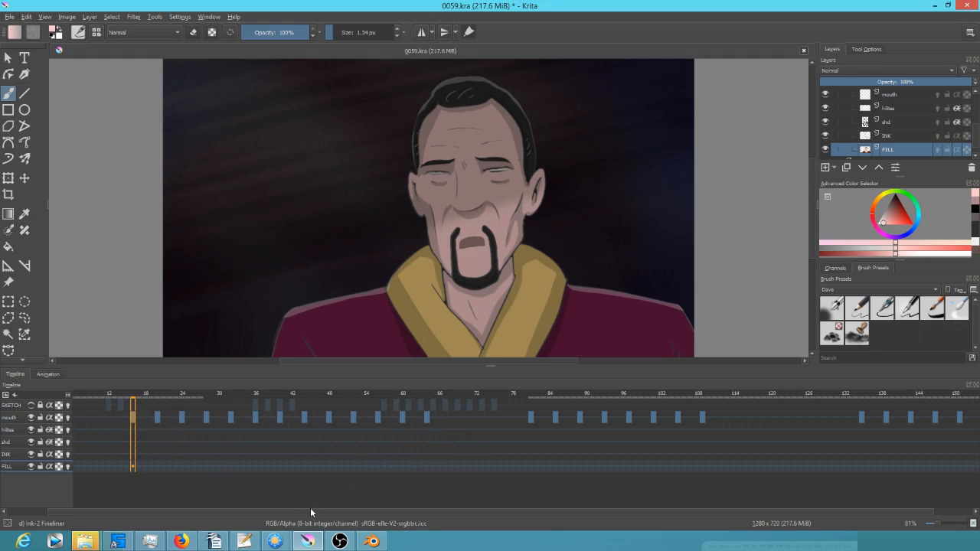
left_click_drag(308, 508, 235, 508)
left_click(105, 423)
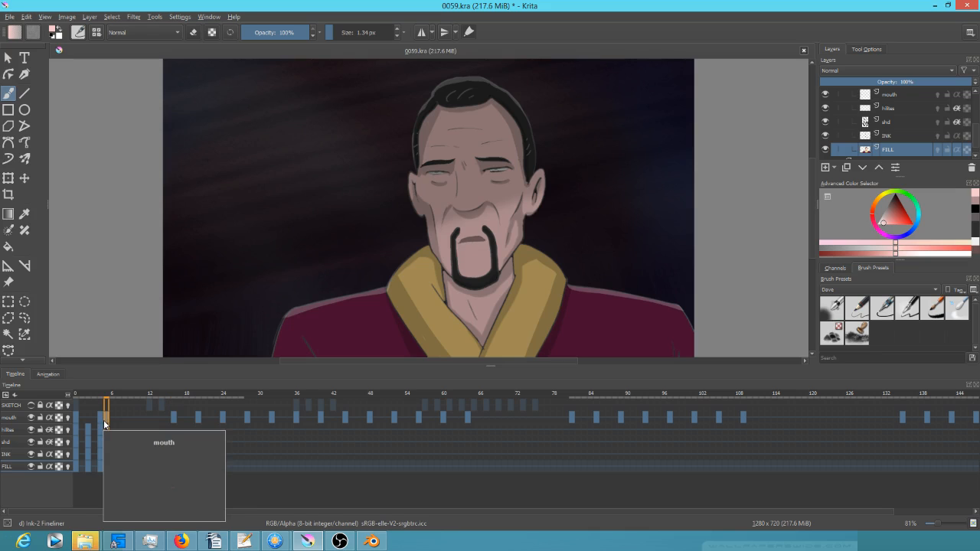
left_click(75, 420)
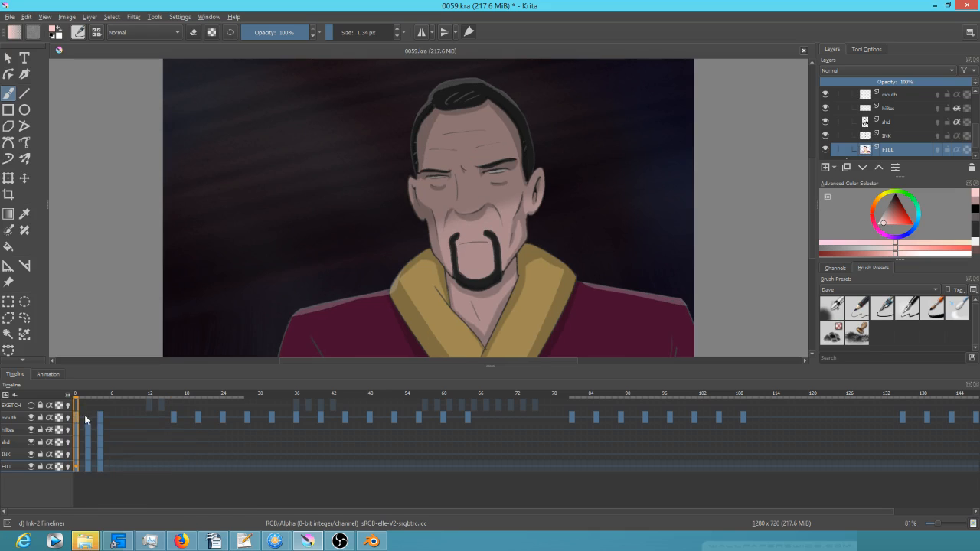
left_click(100, 418)
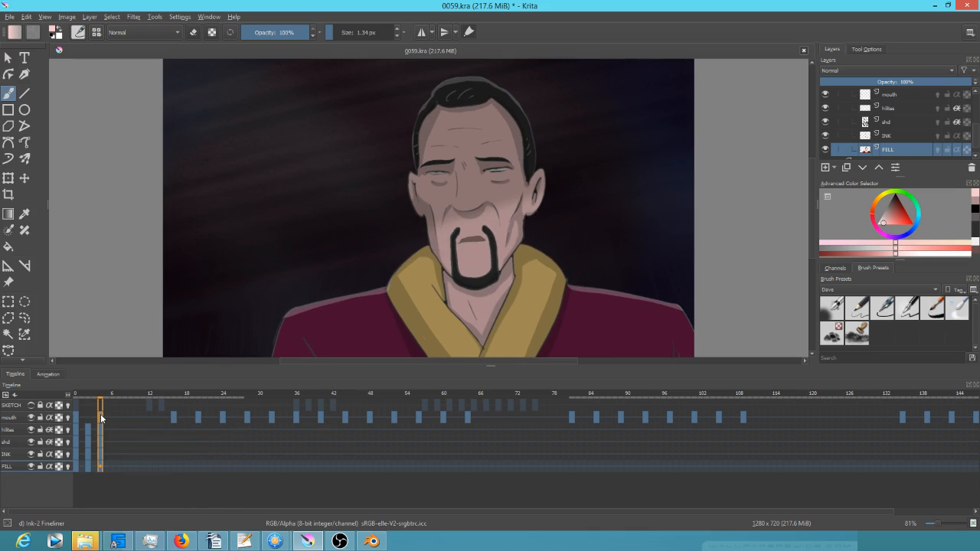
left_click(76, 418)
key("space")
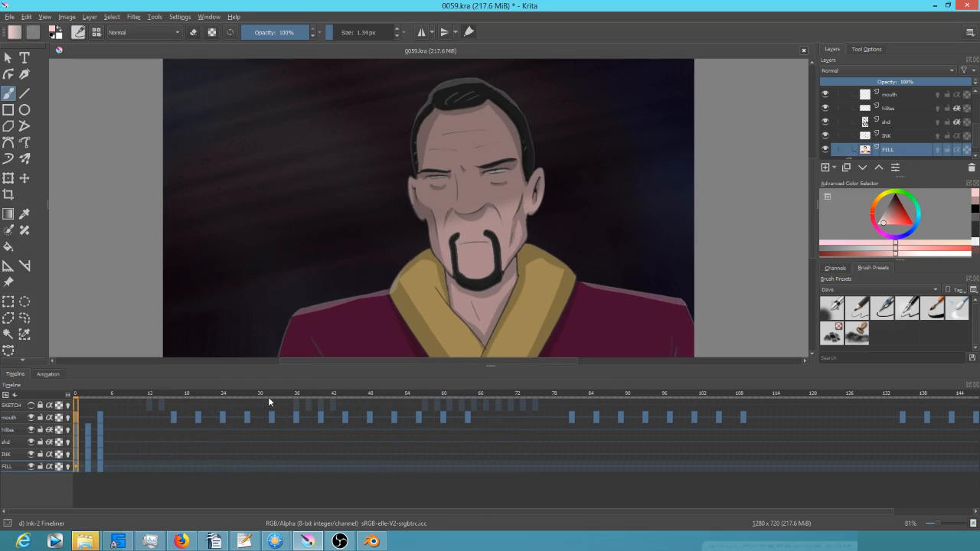
left_click(172, 417)
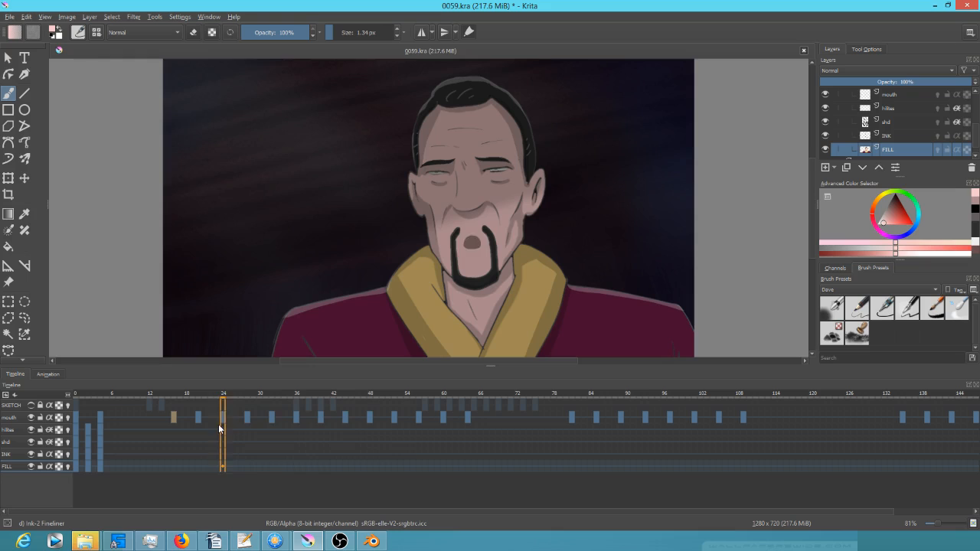
key("space")
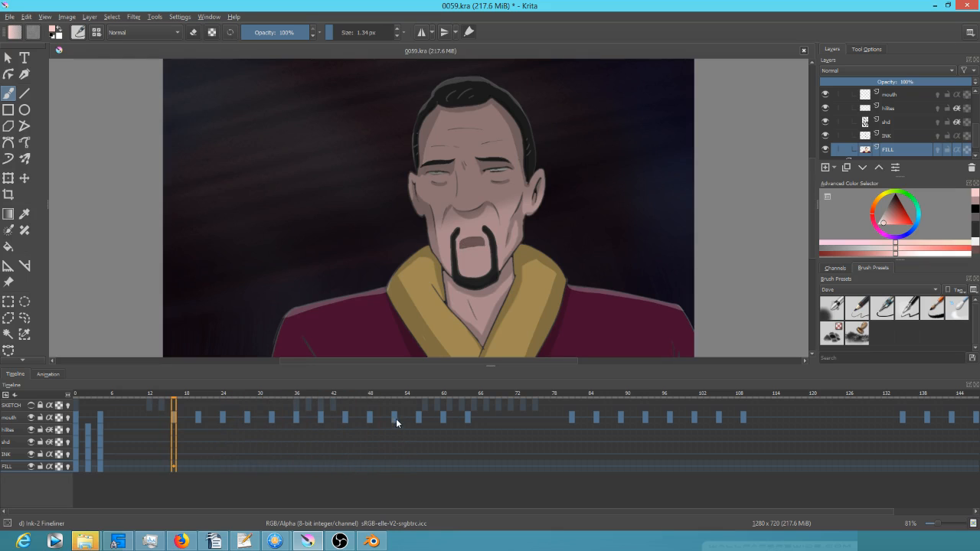
- Move the mouth keyframes at frames 56 to 64 to start at frame 48, and play back from frame 16
left_click(395, 418)
left_click(418, 418)
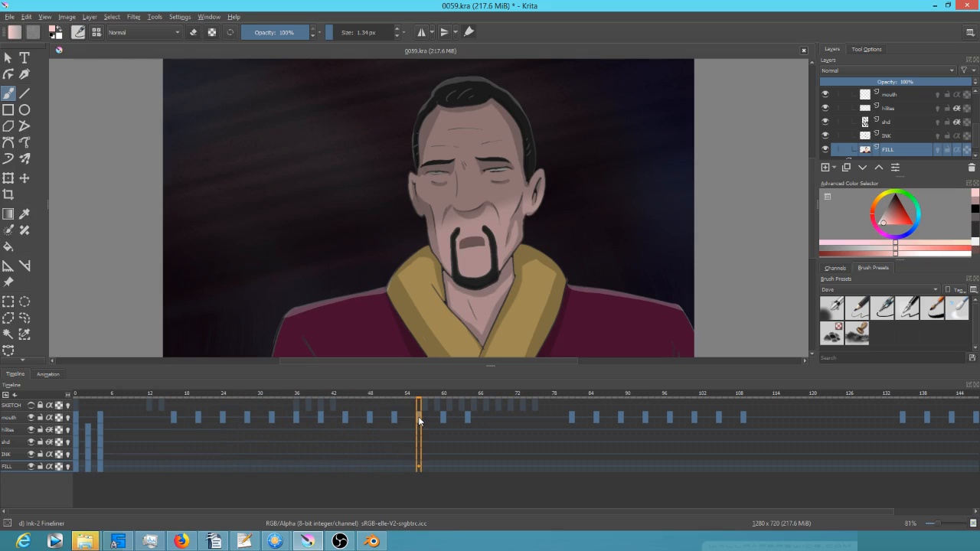
left_click(444, 419)
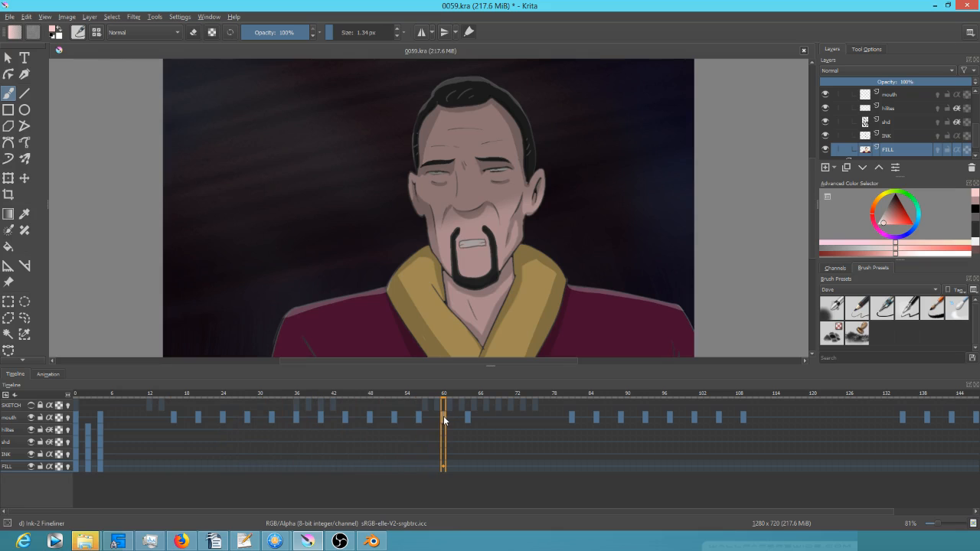
left_click(468, 422)
left_click(419, 419, "shift")
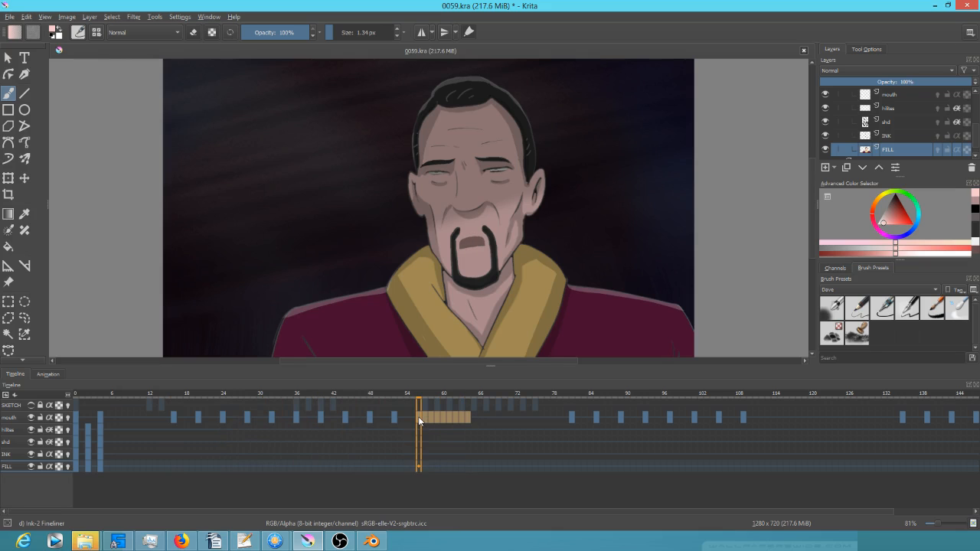
left_click_drag(419, 417, 370, 421)
left_click(174, 418)
key("space")
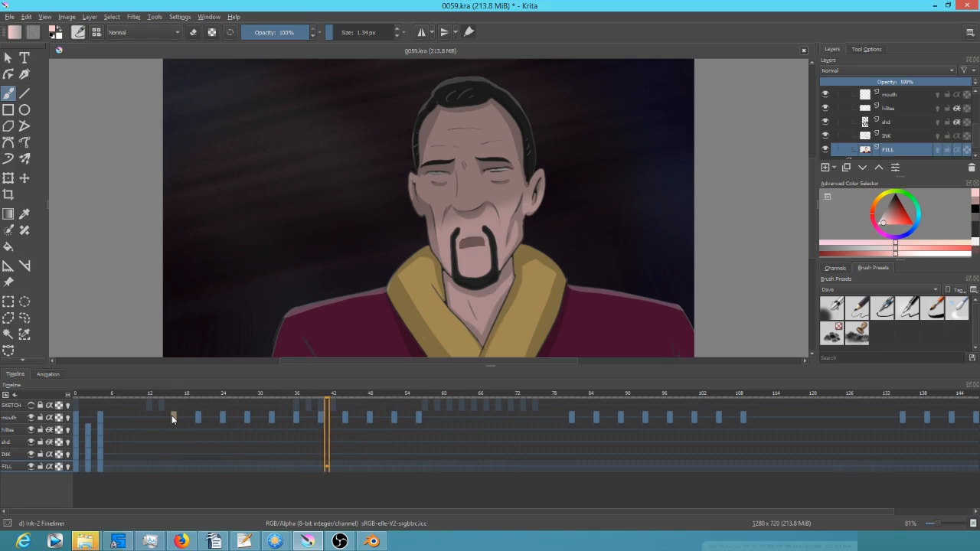
- Try to shift the mouth keyframes at frames 48 to 56 so they start at frame 51
left_click(370, 419)
left_click(419, 419, "shift")
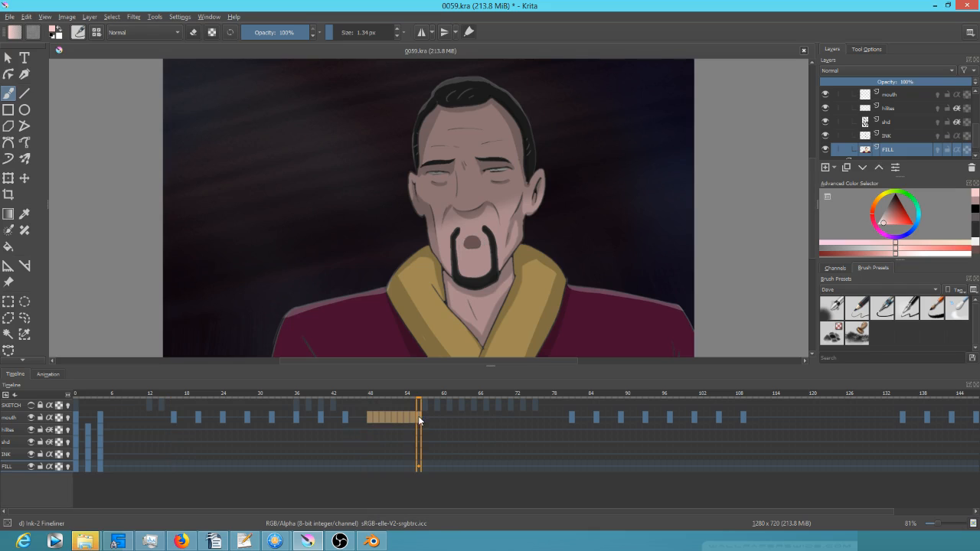
left_click_drag(368, 415, 389, 416)
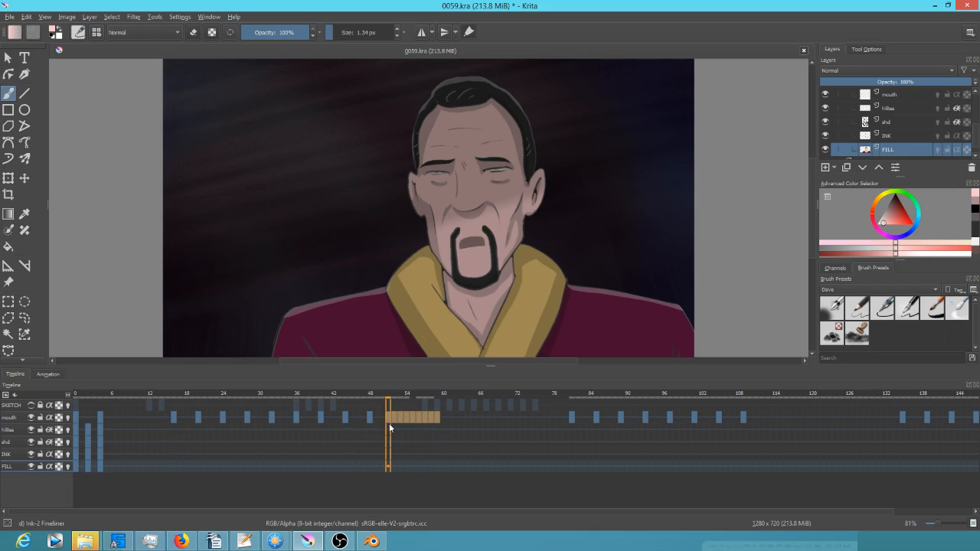
left_click(370, 418)
left_click(391, 418)
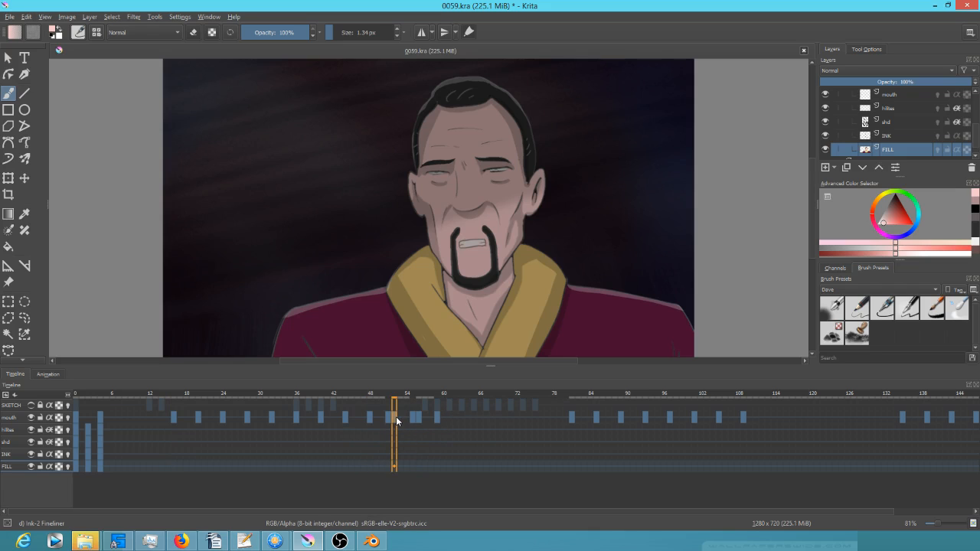
key("Left")
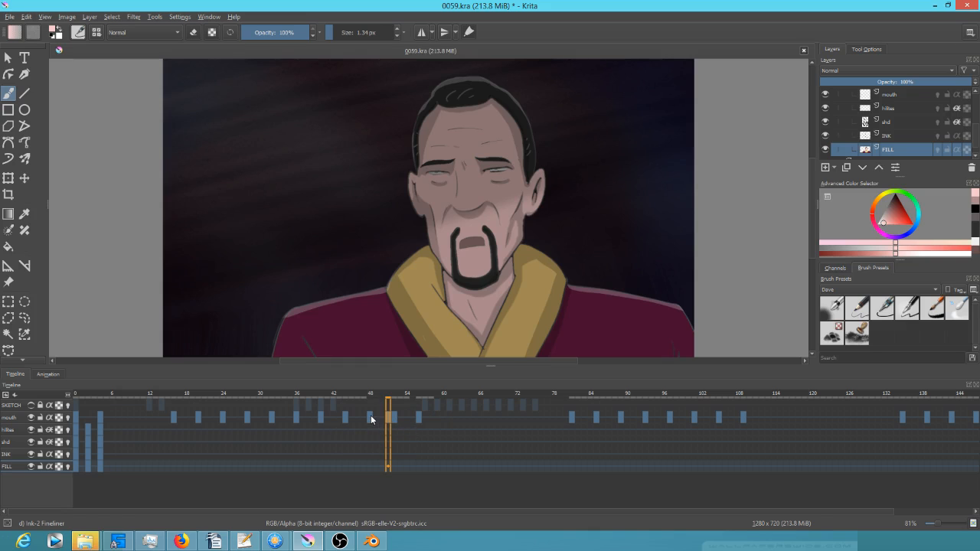
- Shift the mouth keyframes at frames 48 to 56 four frames later so they start at frame 52
left_click(371, 418)
left_click(395, 418)
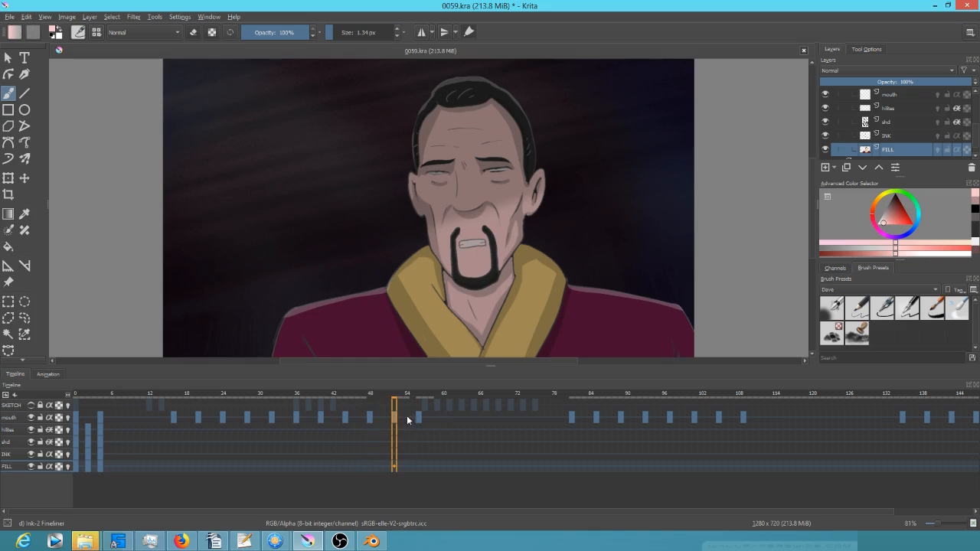
left_click(419, 418)
left_click(371, 418)
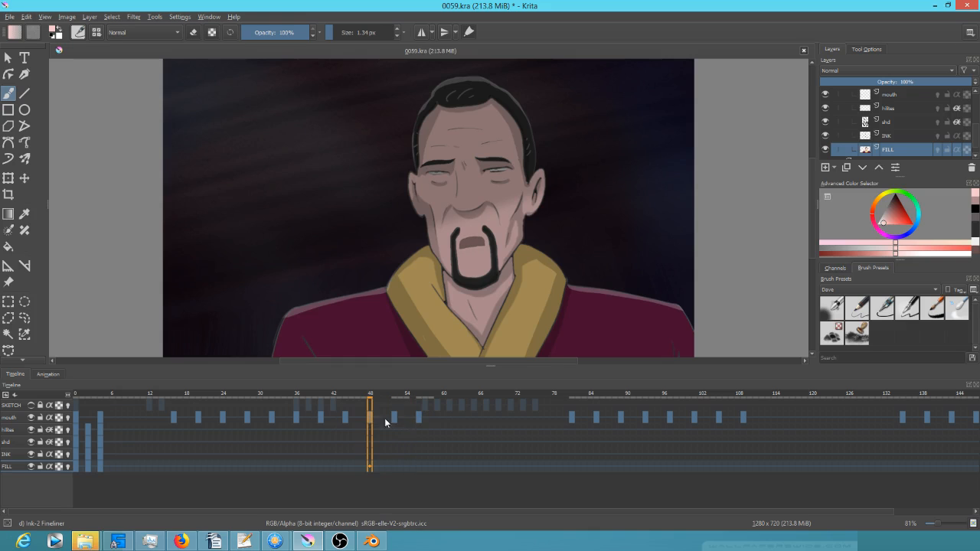
mouse_move(419, 419)
left_mouse_down()
mouse_move(371, 421)
mouse_move(439, 416)
mouse_move(349, 425)
mouse_move(395, 417)
left_mouse_up()
- Replace the mouth drawing at frame 48 with a copy of the frame 4 mouth keyframe
left_click(369, 417)
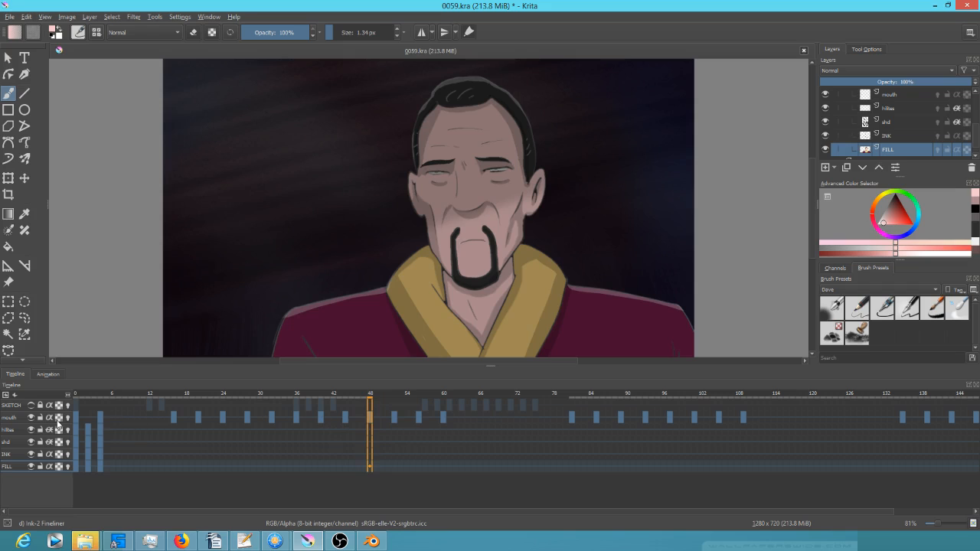
mouse_move(100, 418)
left_mouse_down()
mouse_move(106, 427)
mouse_move(373, 453)
mouse_move(373, 421)
left_mouse_up()
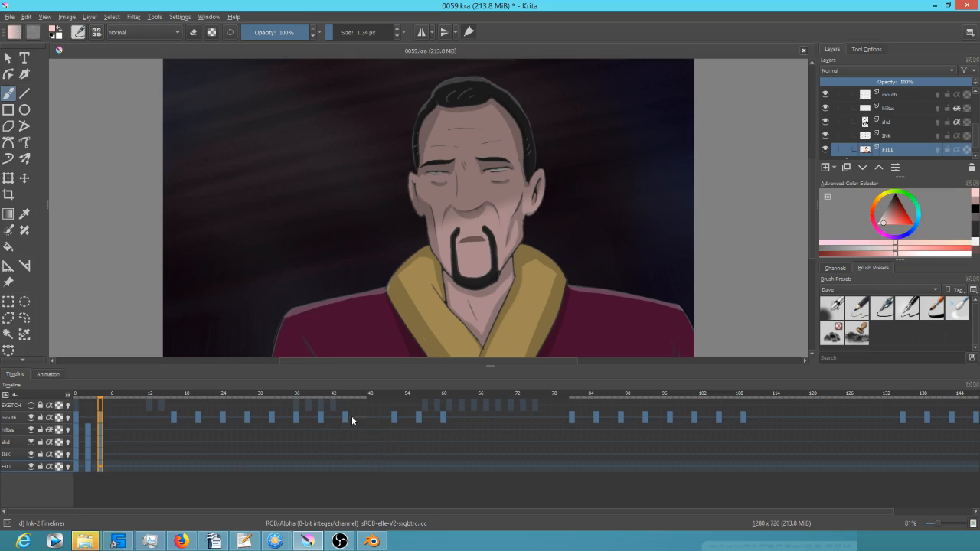
left_click_drag(100, 418, 369, 417)
- Play back the mouth animation from frame 16 to check the timing through frame 60
left_click(175, 418)
key("space")
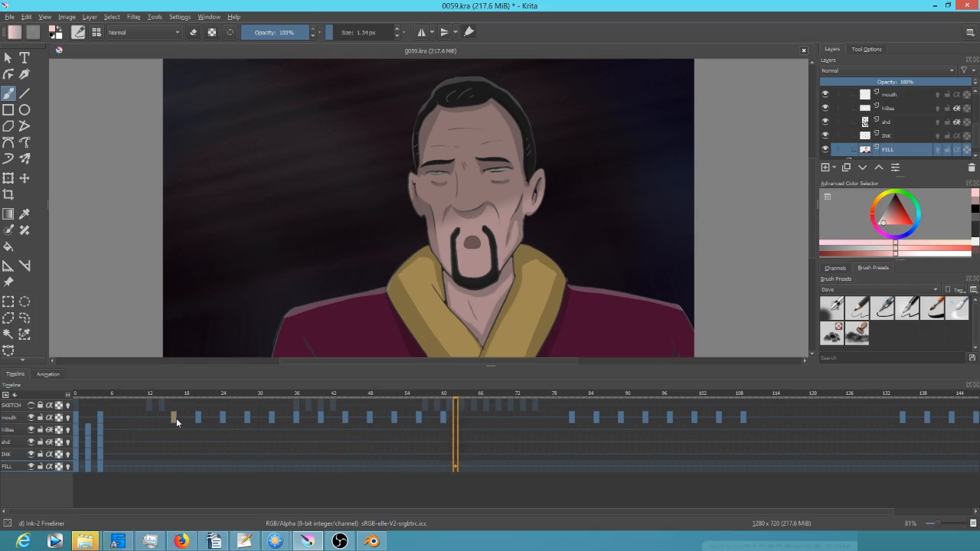
key("space")
key("space")
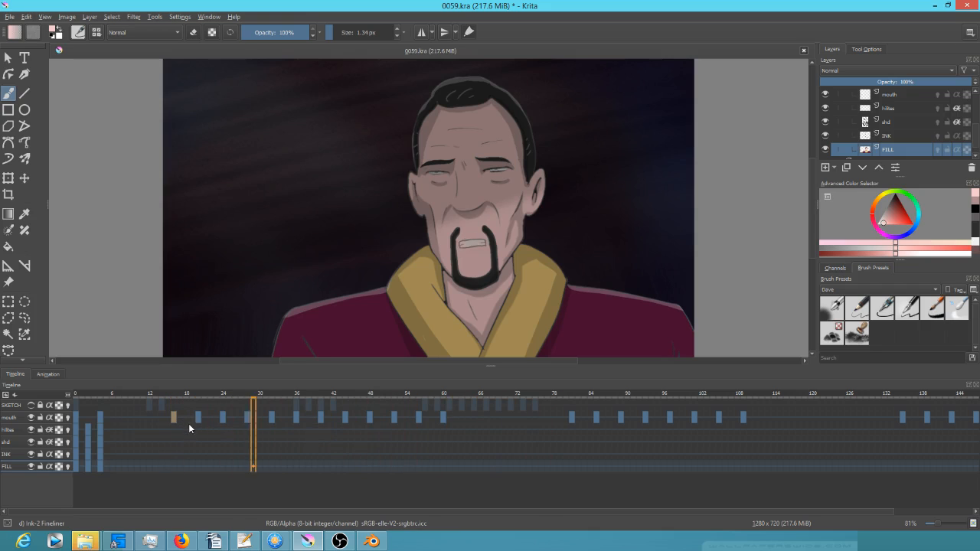
key("space")
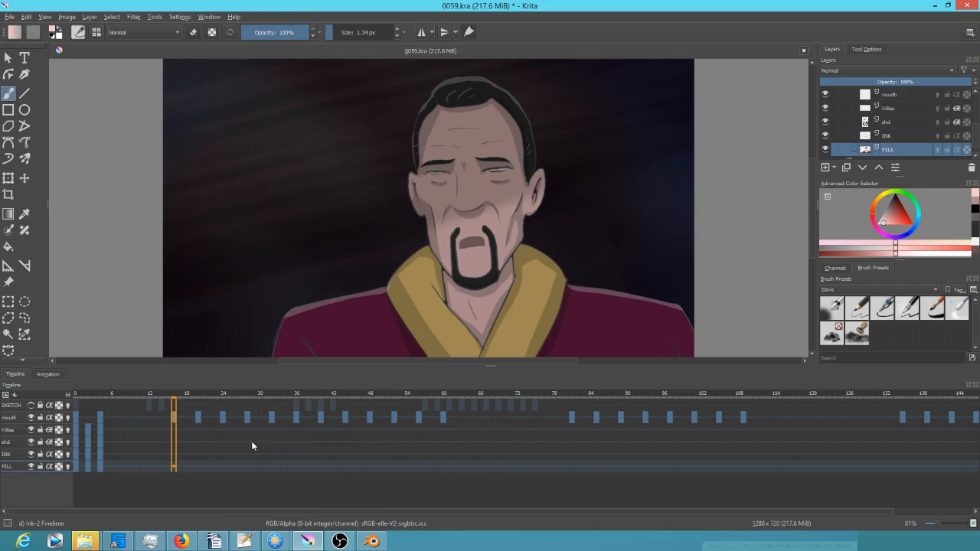
- Copy the closed-mouth keyframe at frame 36 to frame 64 on the mouth layer
left_click(297, 420)
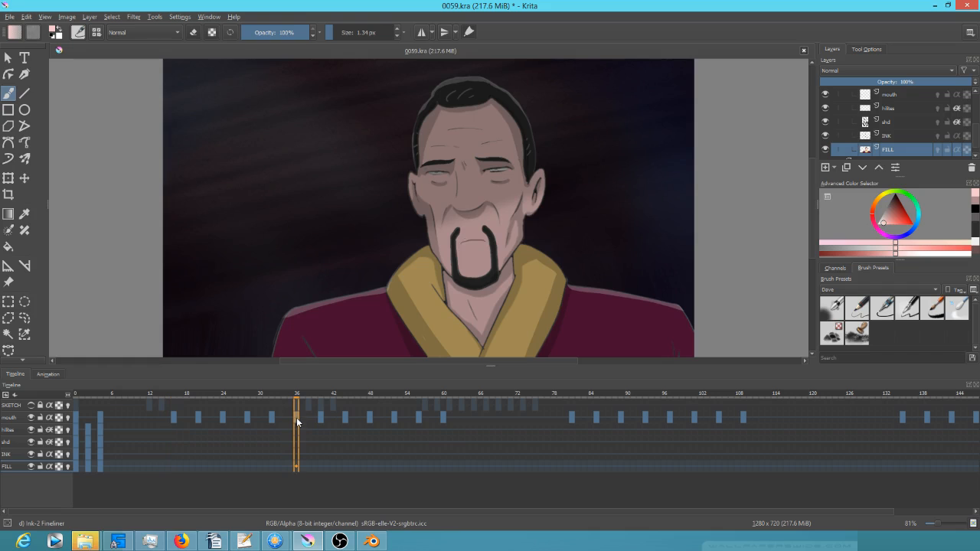
left_click(451, 421)
left_click(467, 421)
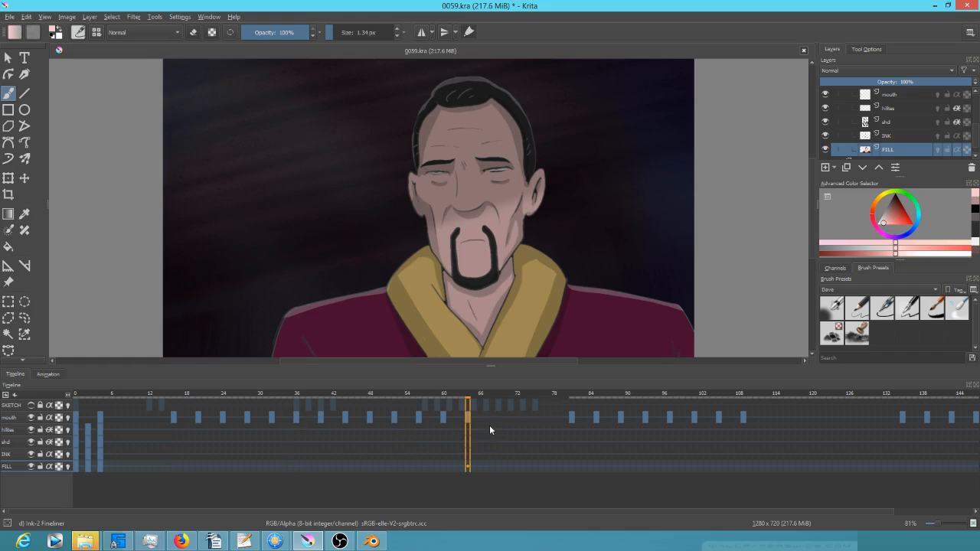
- Move the bared-teeth mouth keyframe from frame 89 to frame 126 and shift the frame 93 mouth keyframe to frame 89
left_click(567, 420)
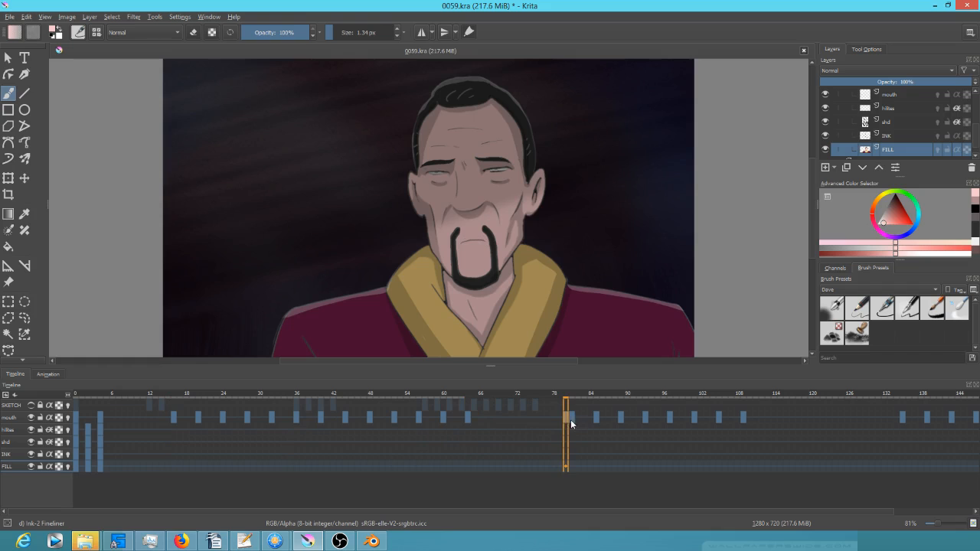
left_click(572, 418)
left_click(596, 420)
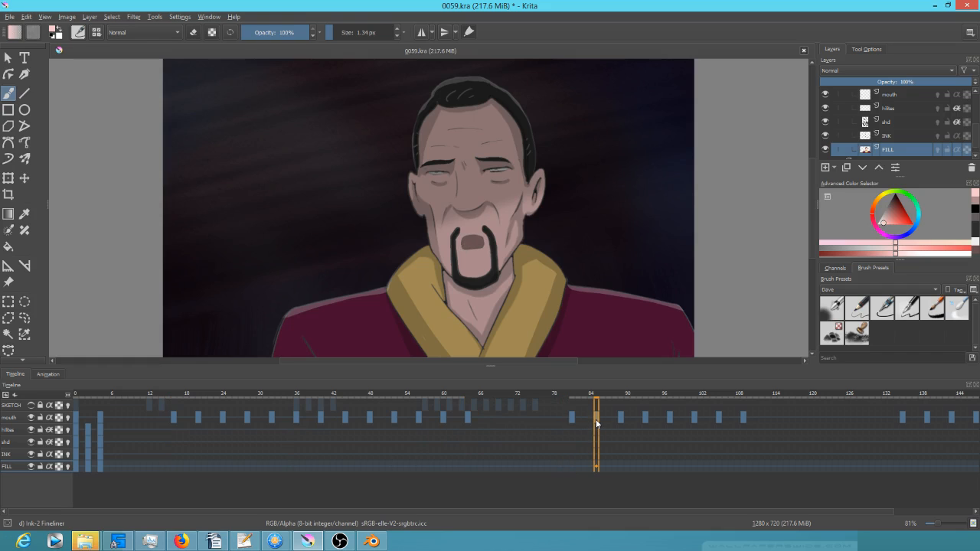
left_click(622, 421)
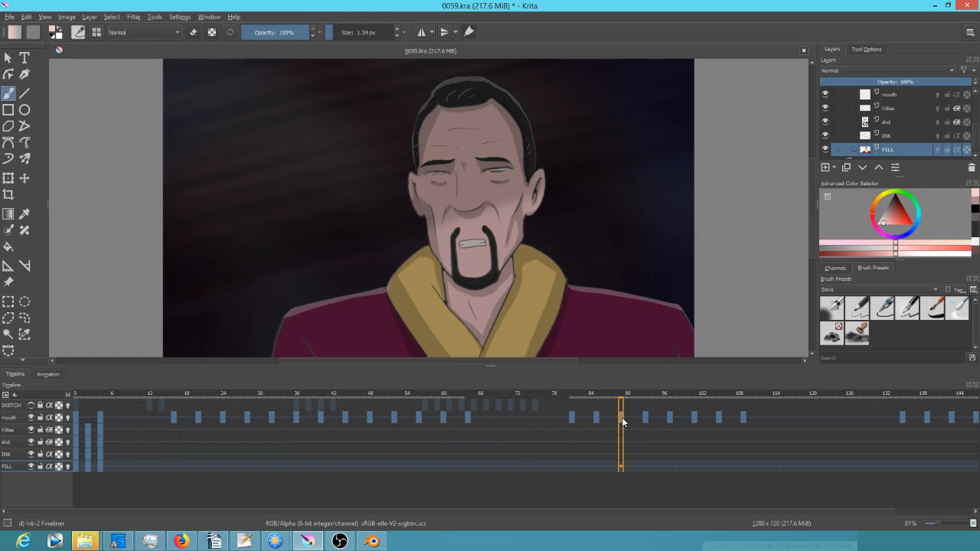
left_click_drag(632, 427, 847, 419)
left_click(646, 422)
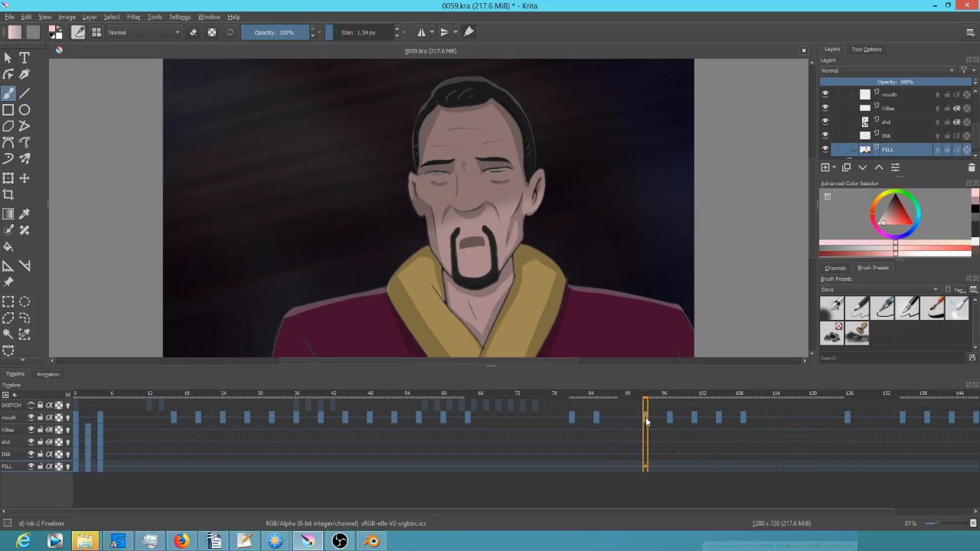
left_click(598, 421)
left_click_drag(646, 420, 621, 420)
- Copy the open-mouth keyframe at frame 85 to frame 93 on the mouth layer
left_click(574, 420)
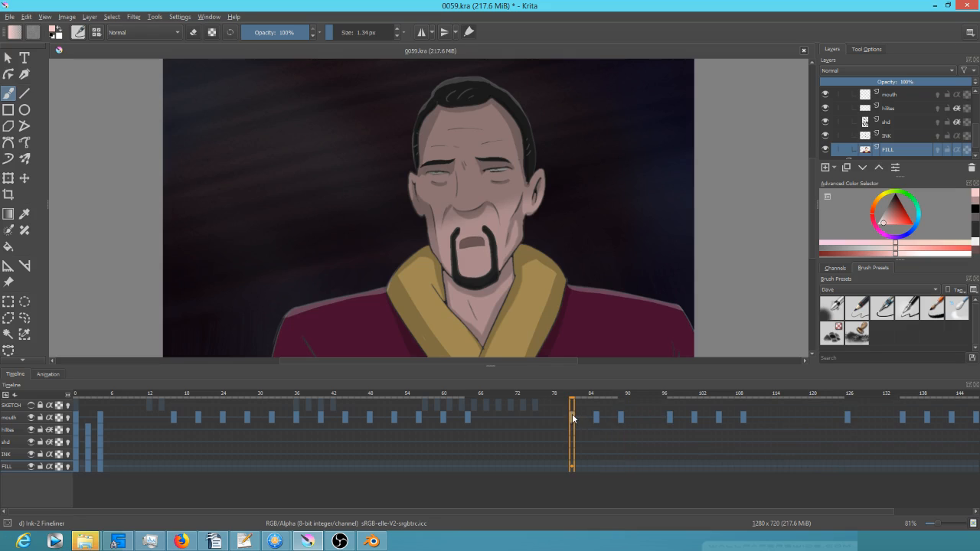
left_click(598, 418)
left_click(621, 421)
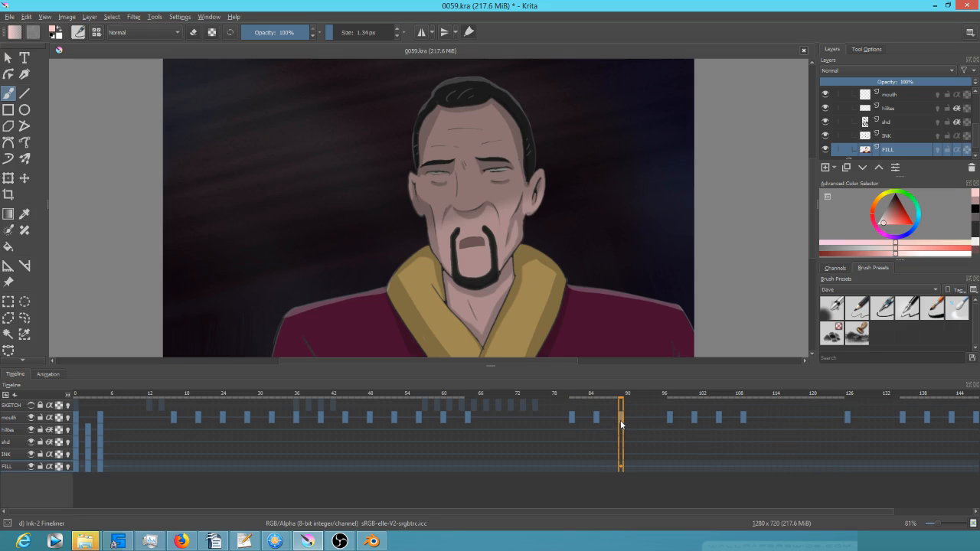
left_click(671, 418)
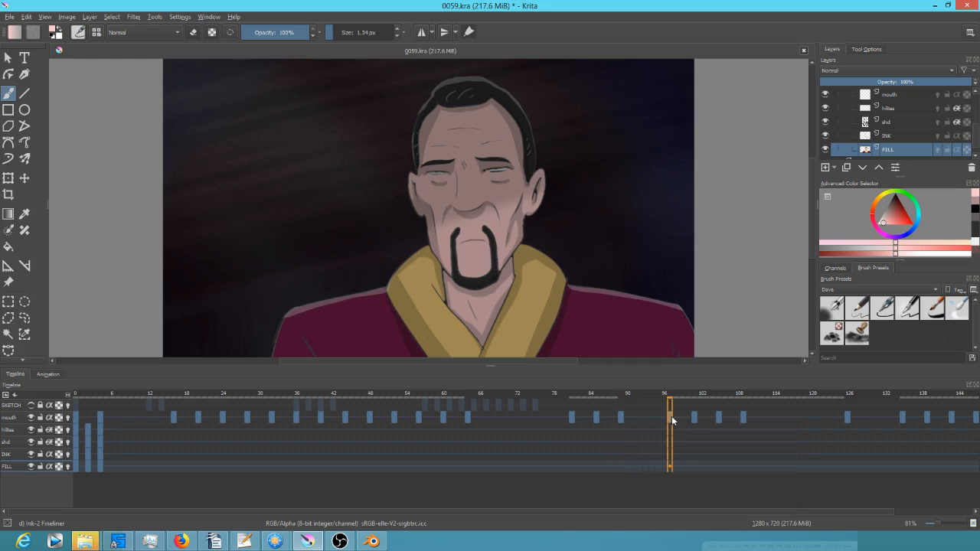
left_click(695, 421)
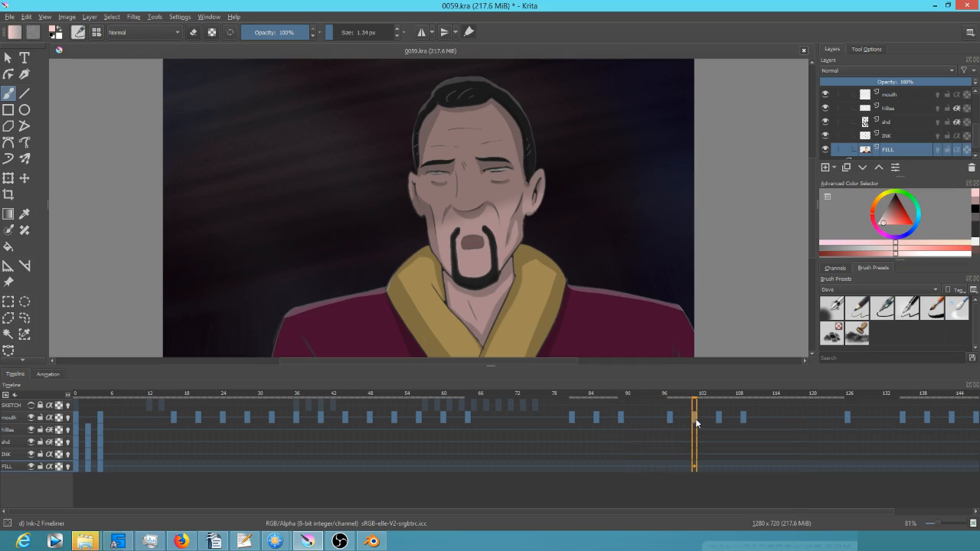
left_click(621, 419)
left_click(597, 418)
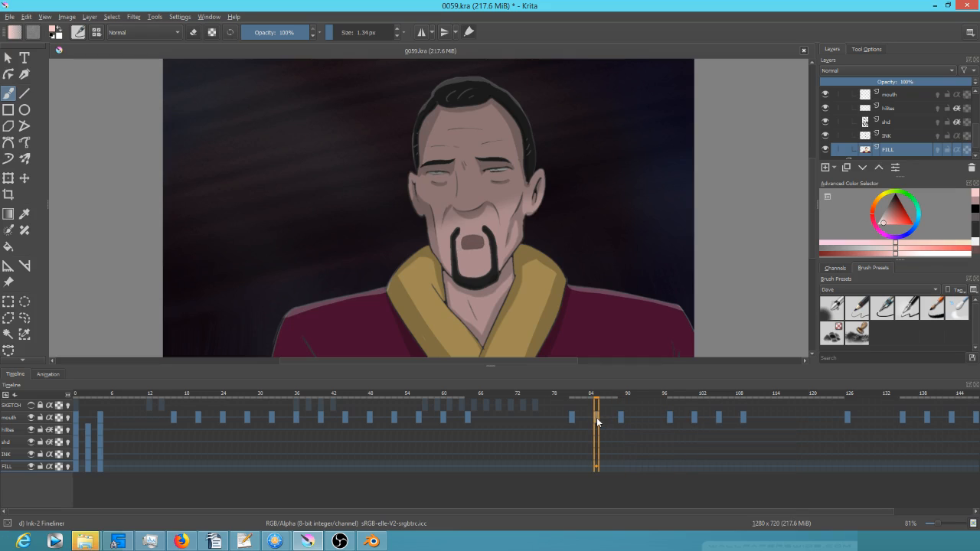
mouse_move(598, 420)
left_mouse_down()
mouse_move(628, 428)
mouse_move(649, 416)
mouse_move(615, 429)
mouse_move(596, 416)
left_mouse_up()
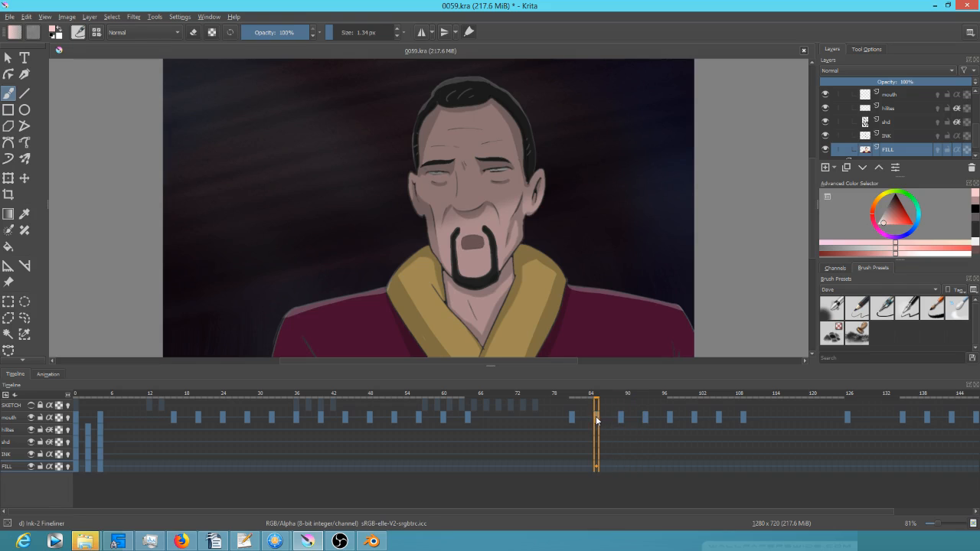
- Mirror the order of the mouth frames from 101 to 105
left_click(646, 420)
left_click(670, 419)
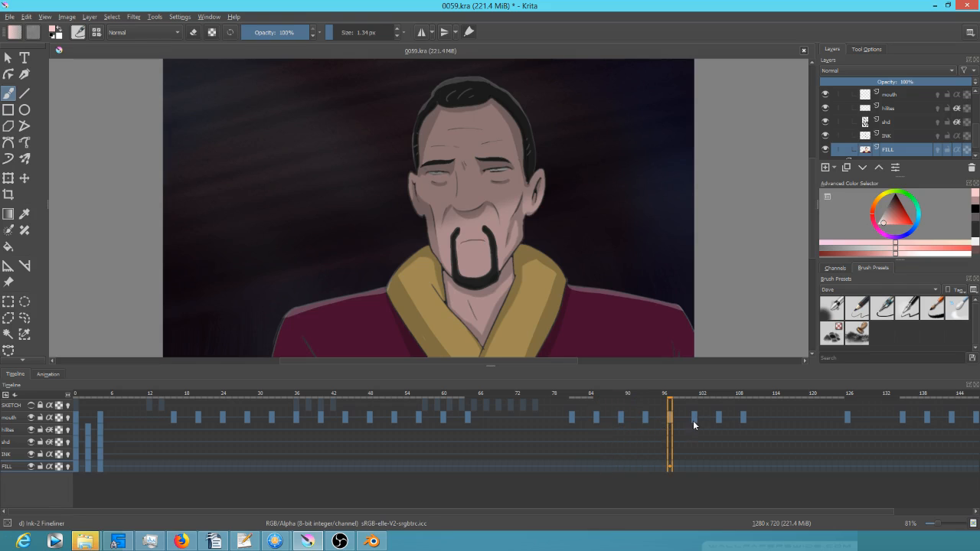
left_click(694, 420)
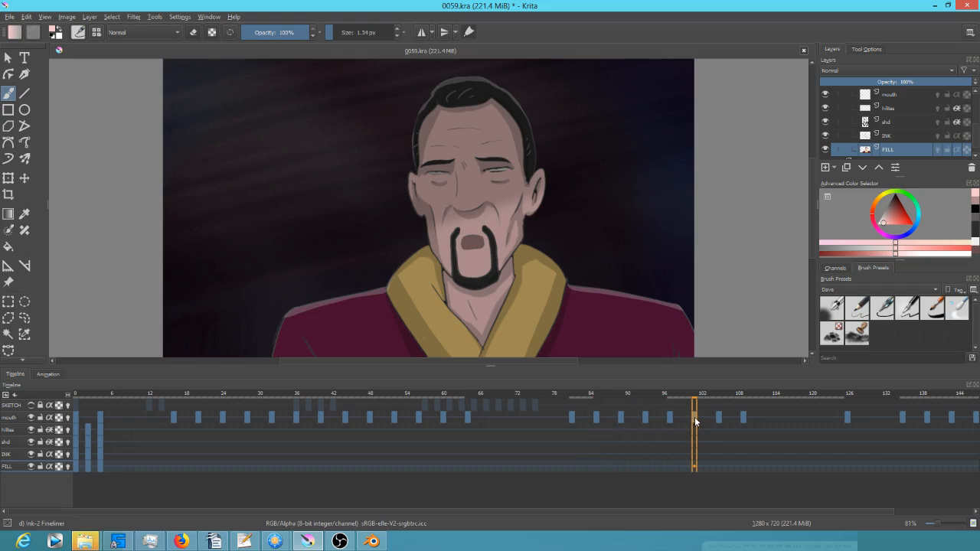
left_click(714, 421)
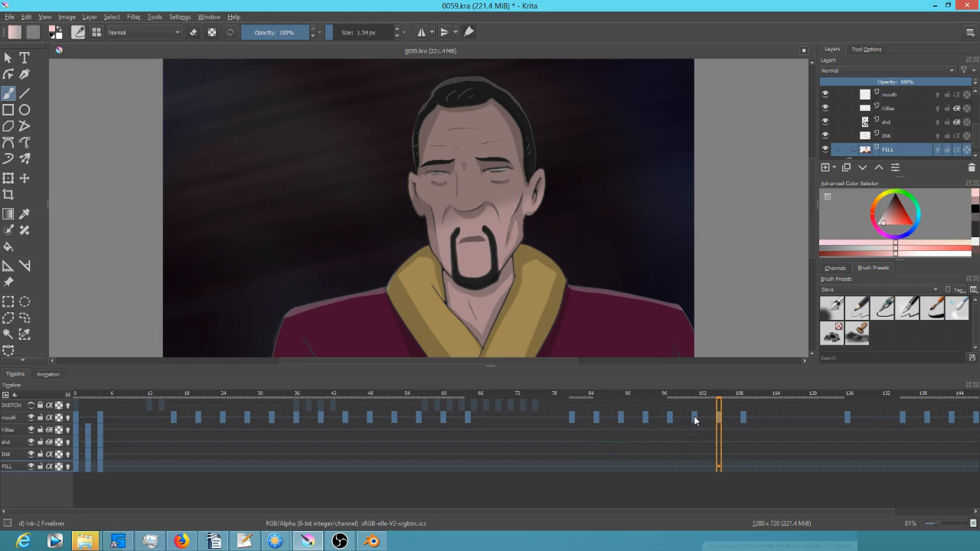
left_click(696, 420, "shift")
right_click(696, 415)
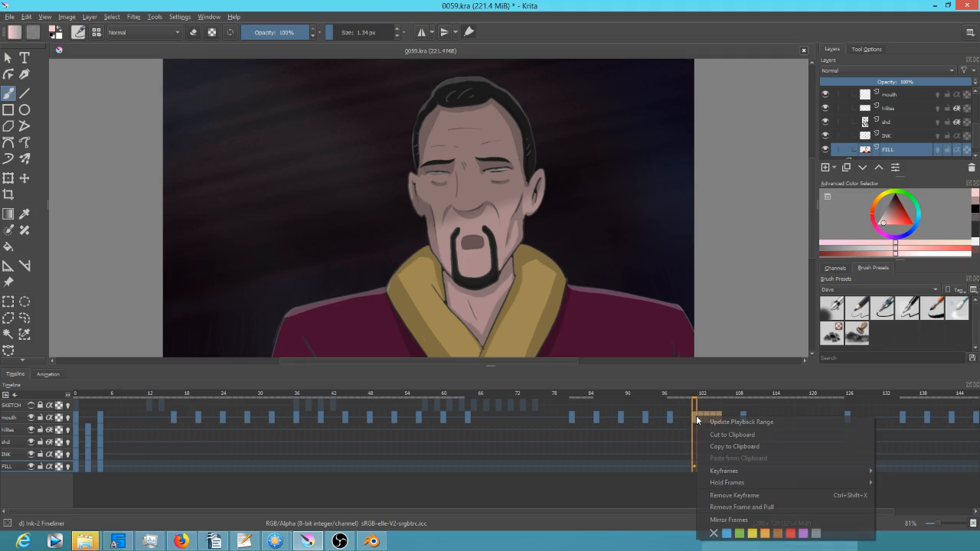
left_click(730, 520)
- Play back the mouth animation from frame 80 to check the timing of the second line of dialogue
left_click_drag(667, 397, 565, 406)
left_click(570, 417)
key("space")
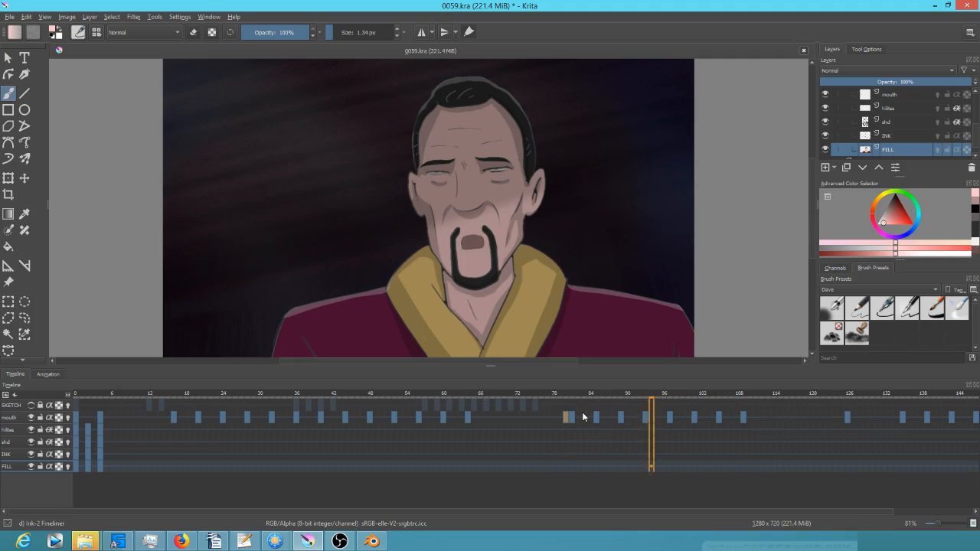
key("space")
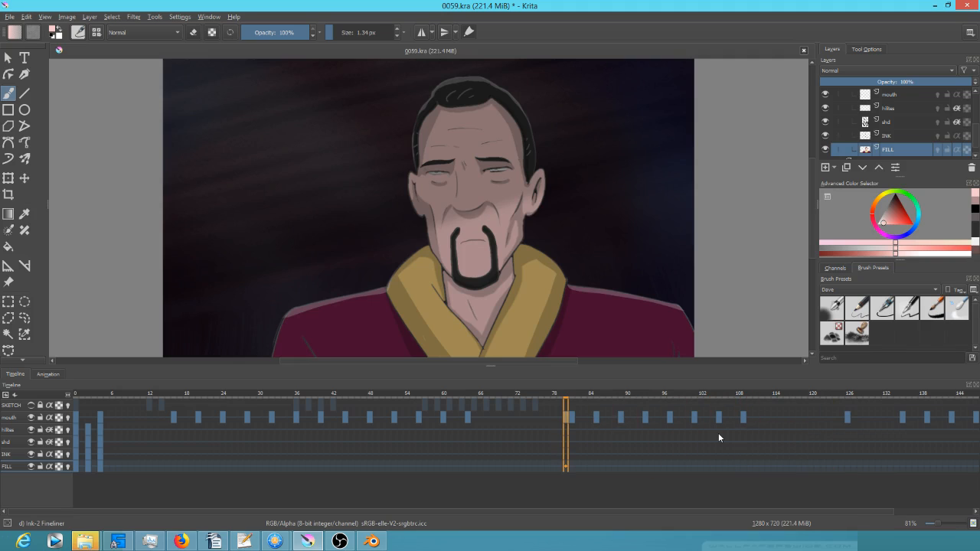
key("space")
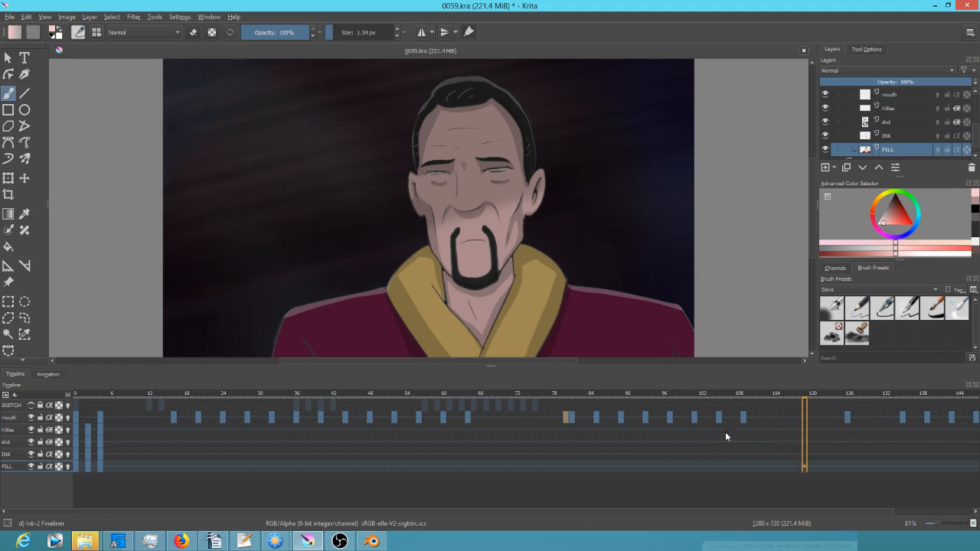
key("space")
- Copy the mouth keyframe at frame 52 to frame 113
left_click(766, 419)
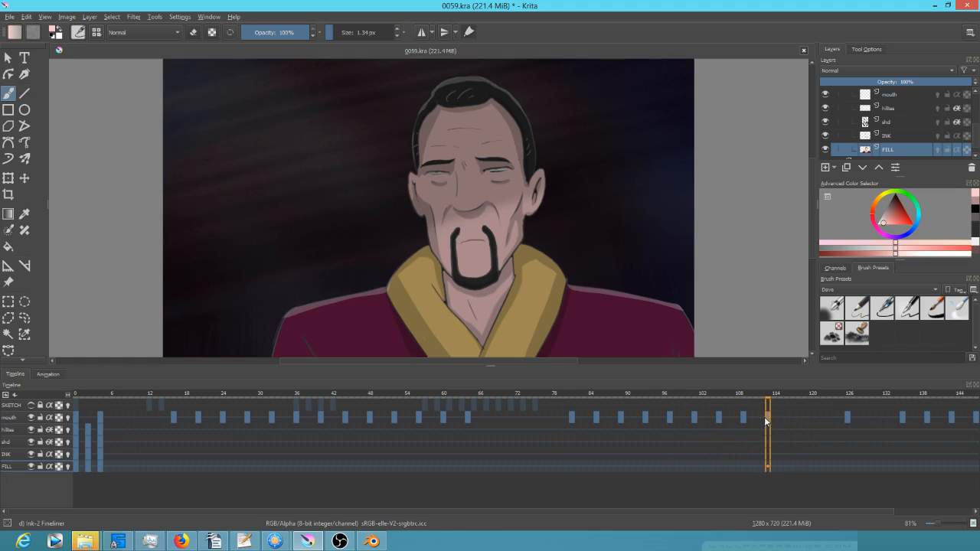
left_click(695, 420)
left_click(719, 418)
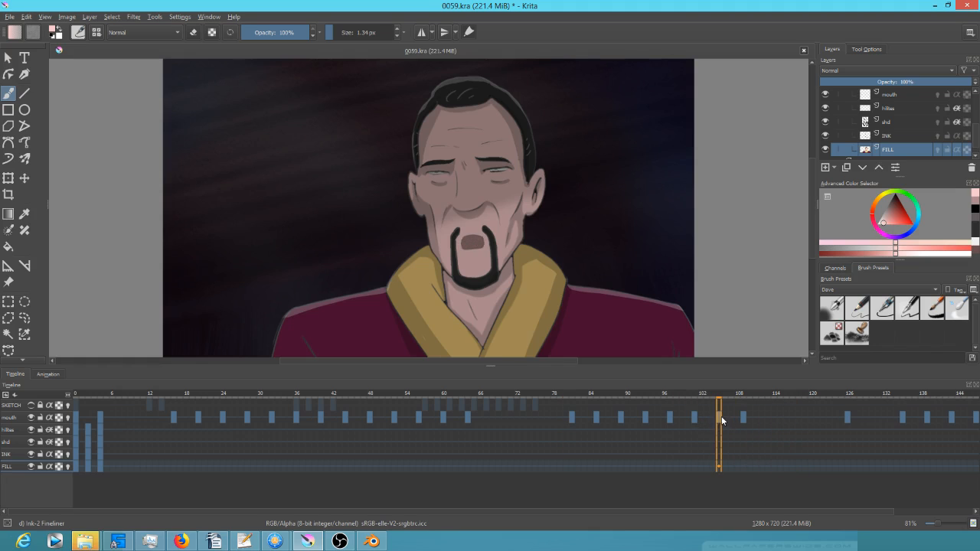
left_click(742, 418)
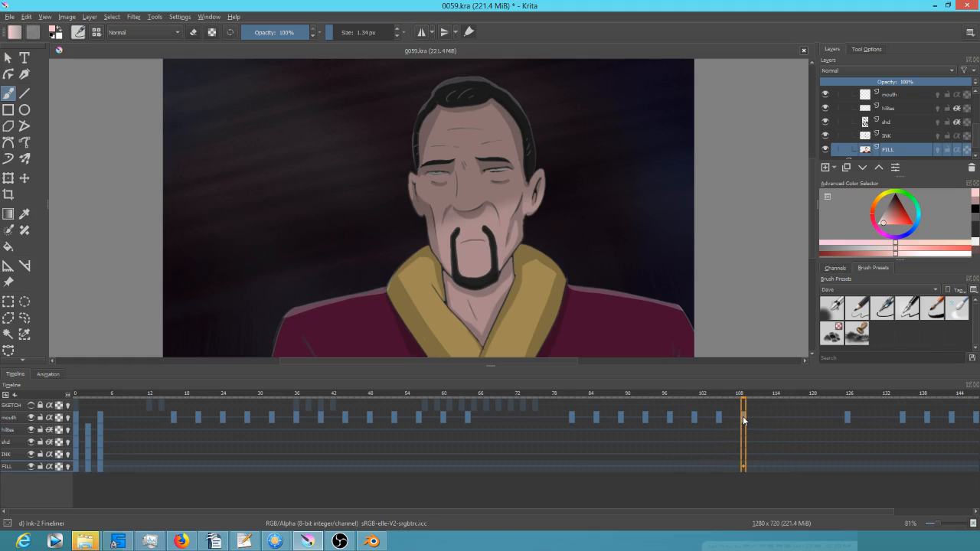
left_click(370, 418)
left_click(395, 420)
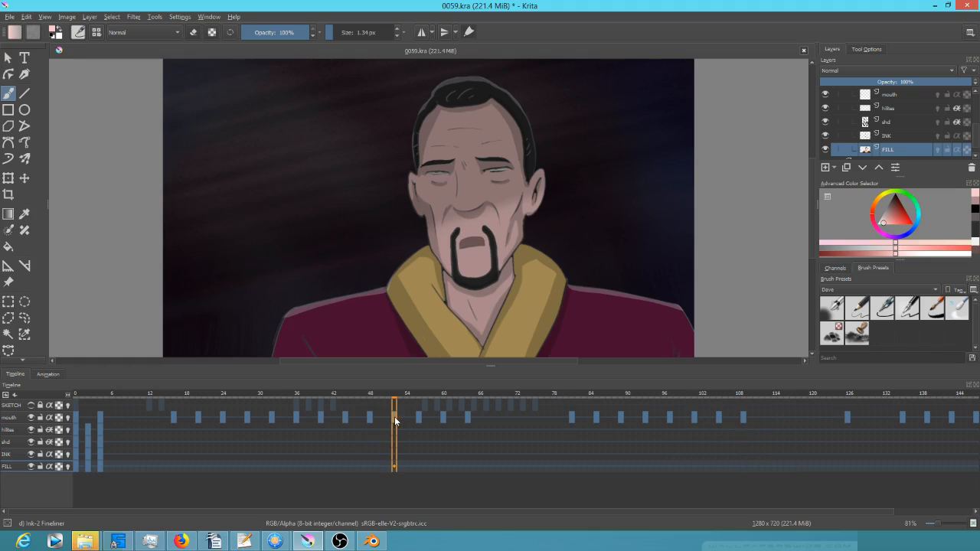
left_click_drag(396, 415, 771, 419)
left_click_drag(394, 419, 769, 420)
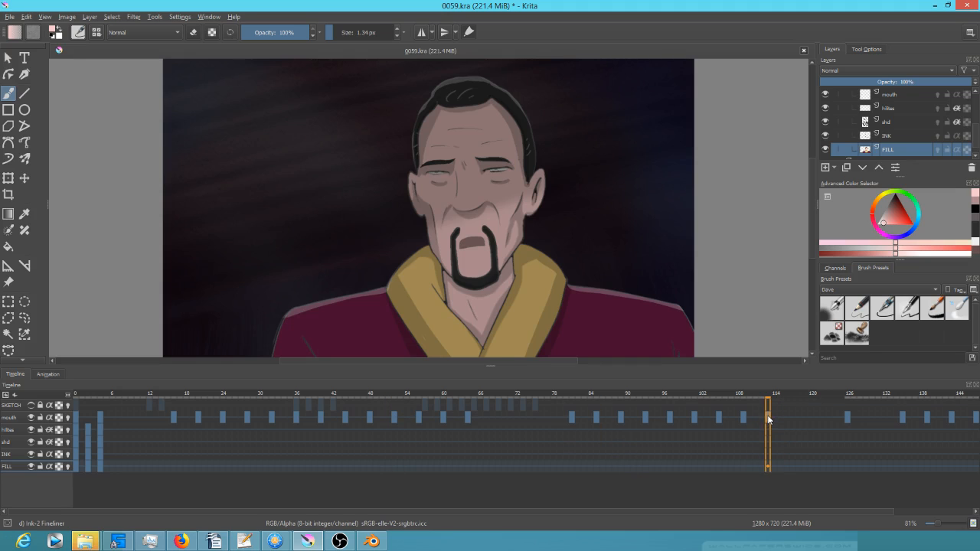
- Copy the open-mouth keyframe at frame 93 to frame 117
left_click(647, 416)
left_click_drag(648, 416, 795, 417)
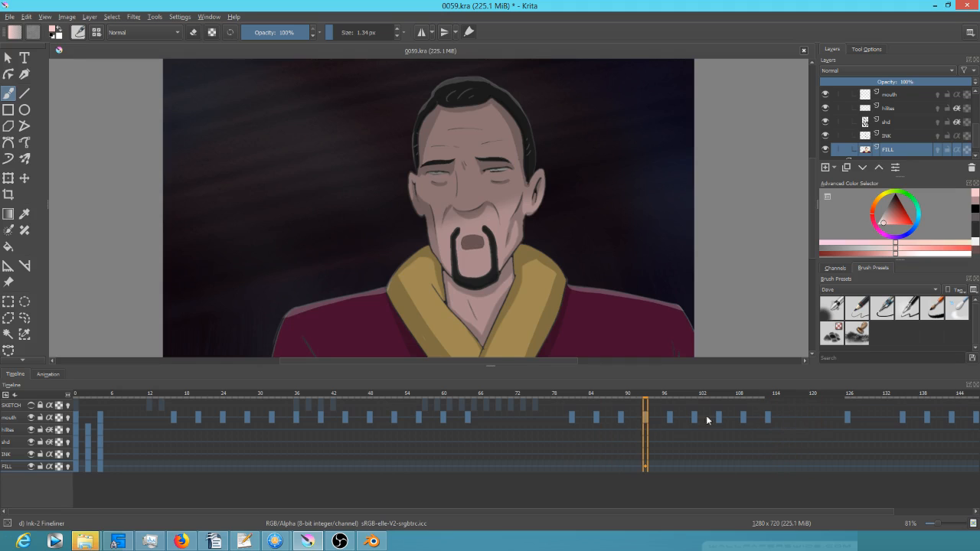
left_click_drag(643, 417, 794, 416)
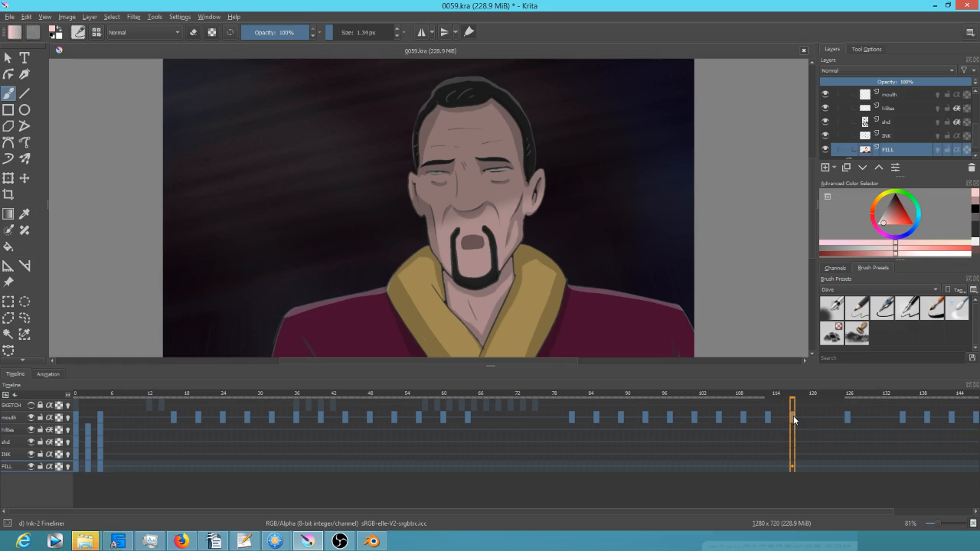
- Move the small oval mouth keyframe from frame 143 to frame 121
left_click(848, 417)
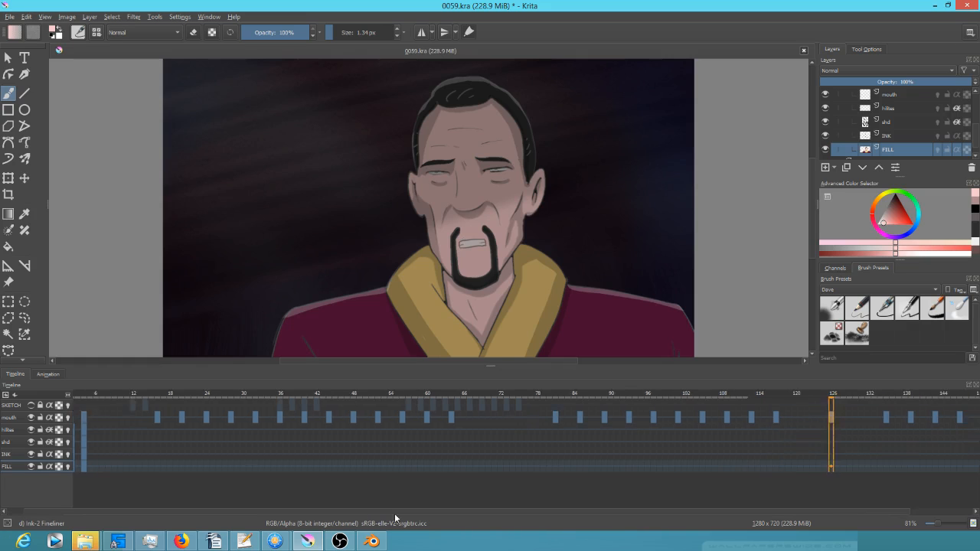
left_click_drag(378, 511, 564, 516)
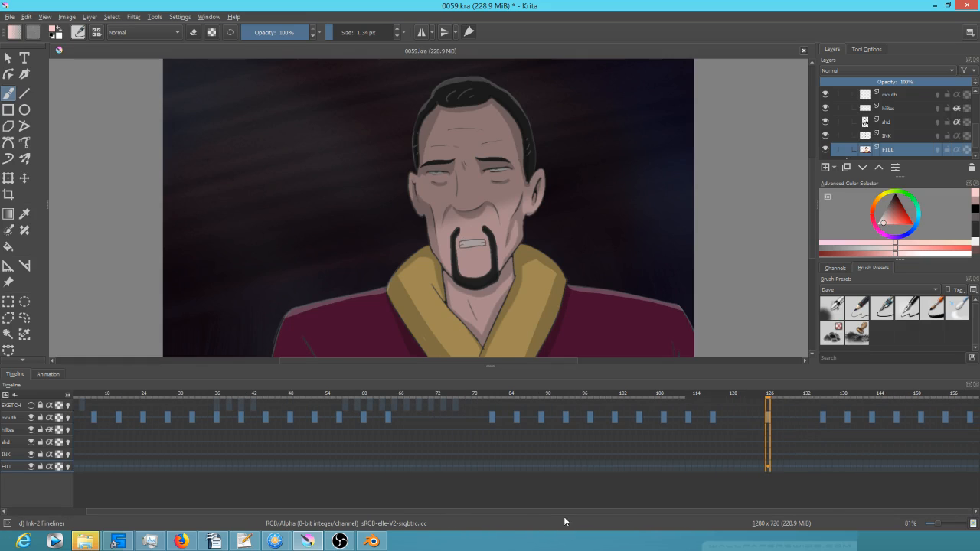
left_click(768, 418)
left_click(824, 418)
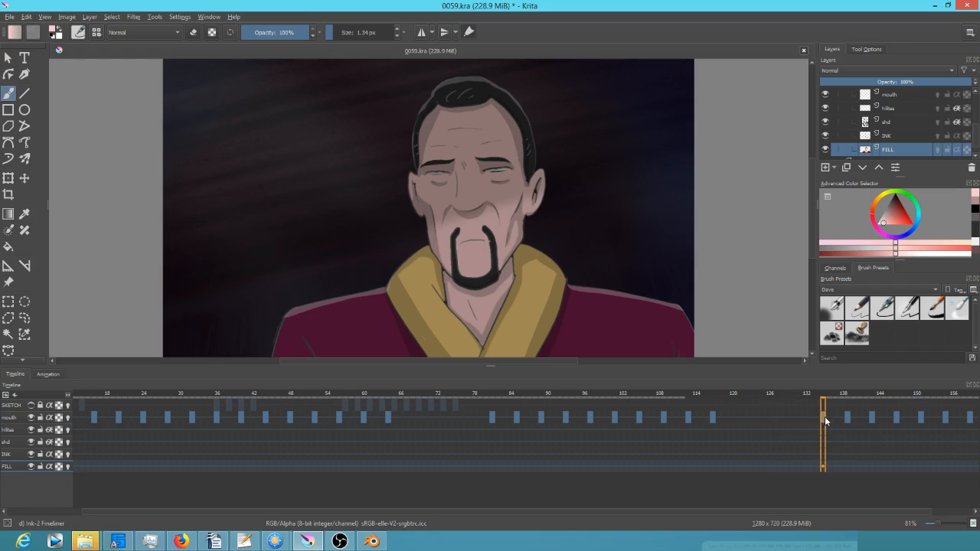
left_click(848, 418)
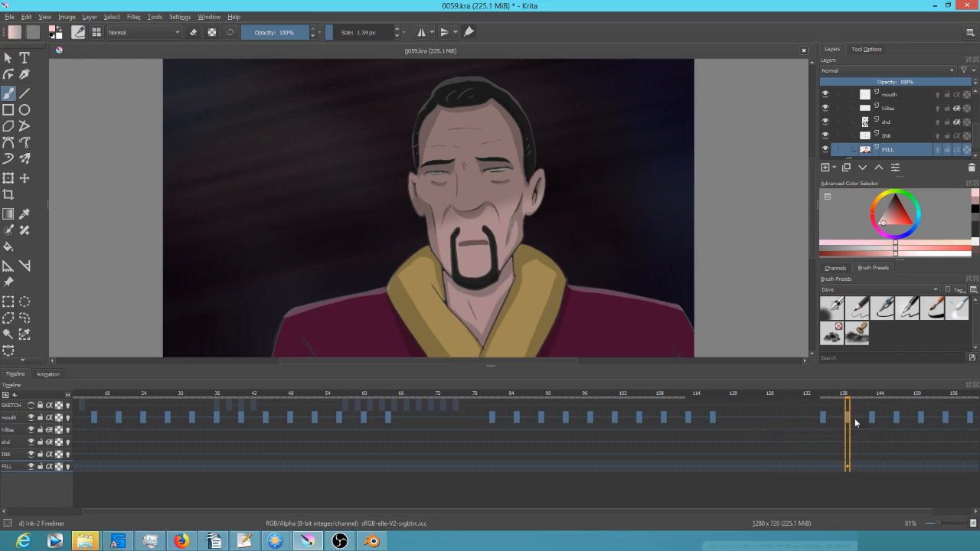
left_click(871, 420)
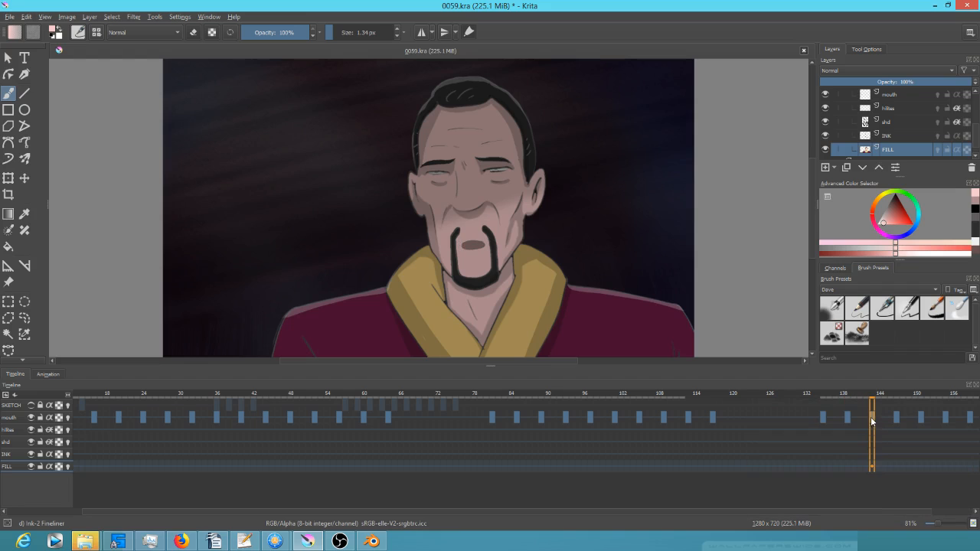
left_click_drag(873, 420, 737, 418)
- Move the closed-mouth keyframe from frame 135 to frame 126, replacing the bared-teeth drawing there
left_click(823, 419)
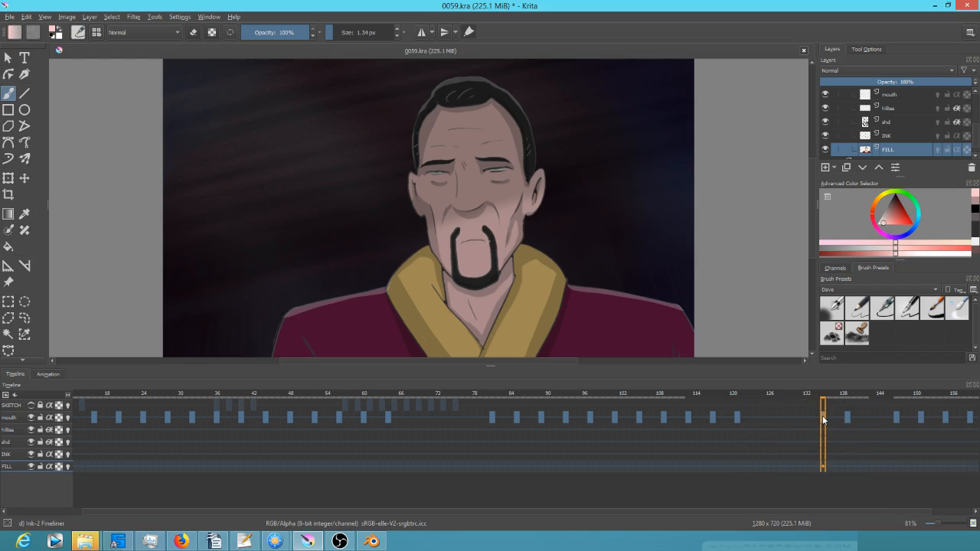
left_click_drag(824, 420, 769, 416)
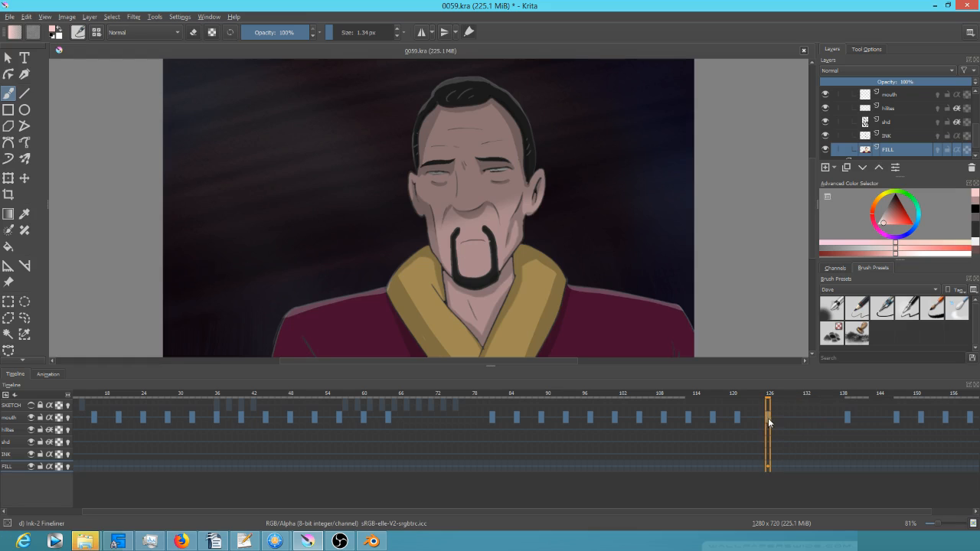
- Remove all mouth keyframes from frame 126 onward
left_click(973, 420, "shift")
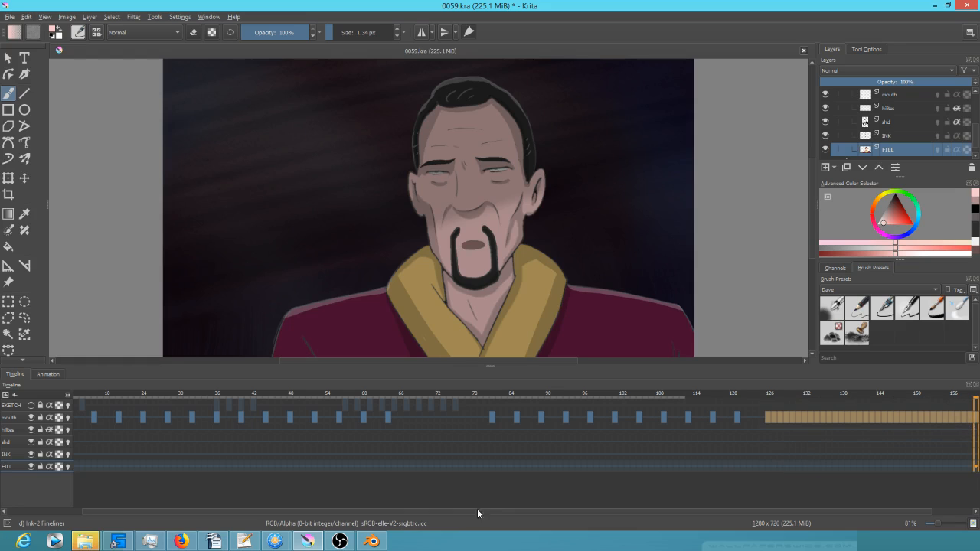
left_click(739, 417)
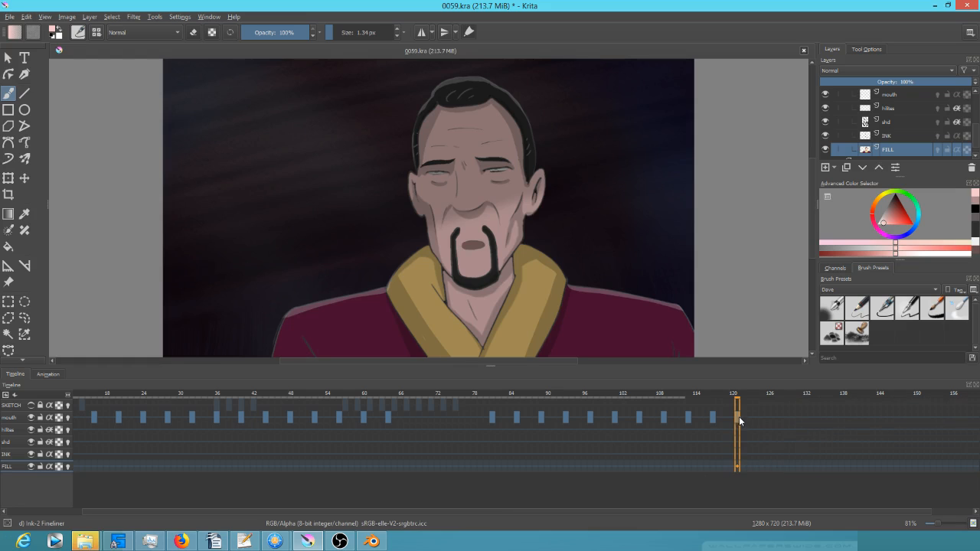
- Create a blank keyframe at frame 125 on the mouth layer for a new mouth drawing
left_click(762, 418)
mouse_move(781, 452)
mouse_move(758, 396)
left_mouse_down()
mouse_move(747, 396)
mouse_move(771, 396)
mouse_move(763, 397)
left_mouse_up()
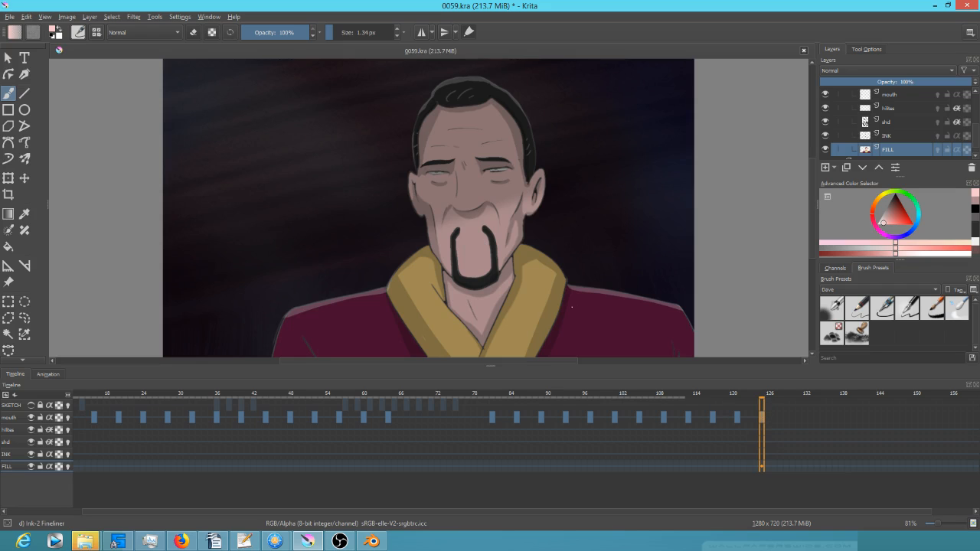
scroll(537, 268, "up", 3)
left_click_drag(543, 276, 579, 296)
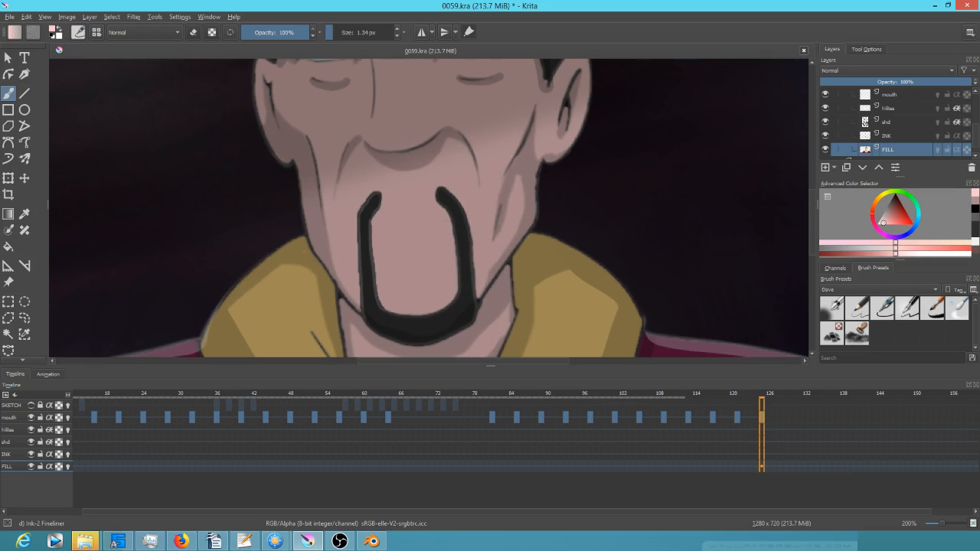
- Go to the oval mouth keyframe at frame 121 and set the mouth layer's opacity to 100%
left_click(737, 417)
scroll(387, 234, "up", 3)
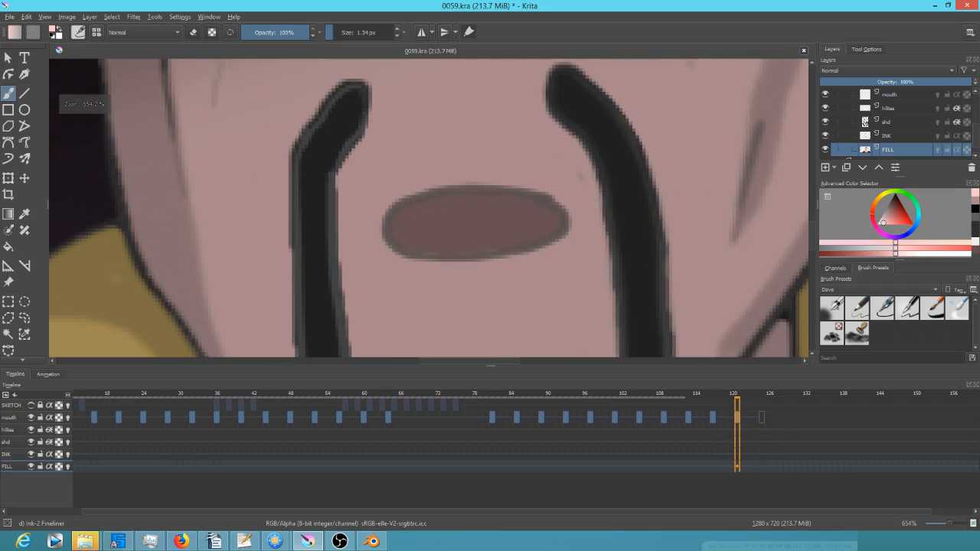
left_click(469, 185, "ctrl")
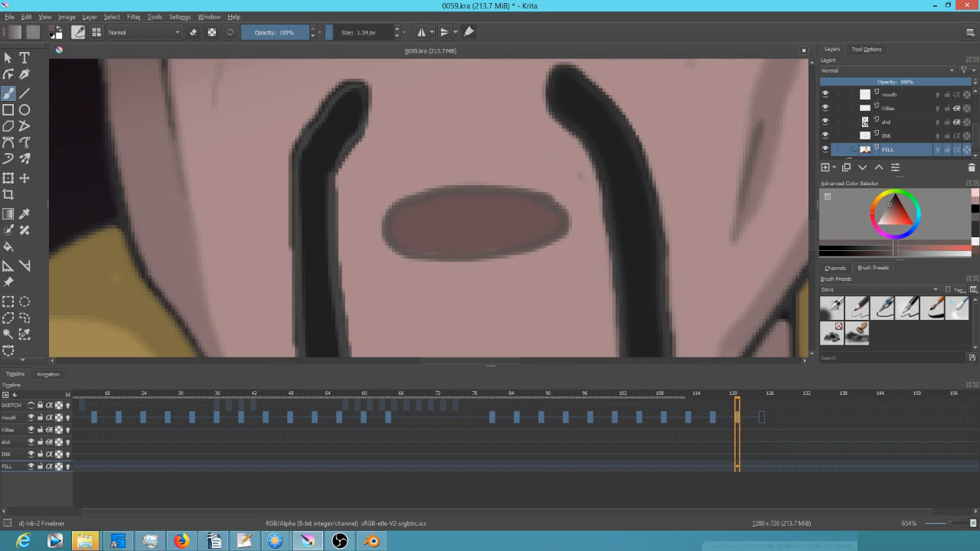
left_click(902, 95)
left_click(923, 80)
left_click_drag(924, 81, 975, 82)
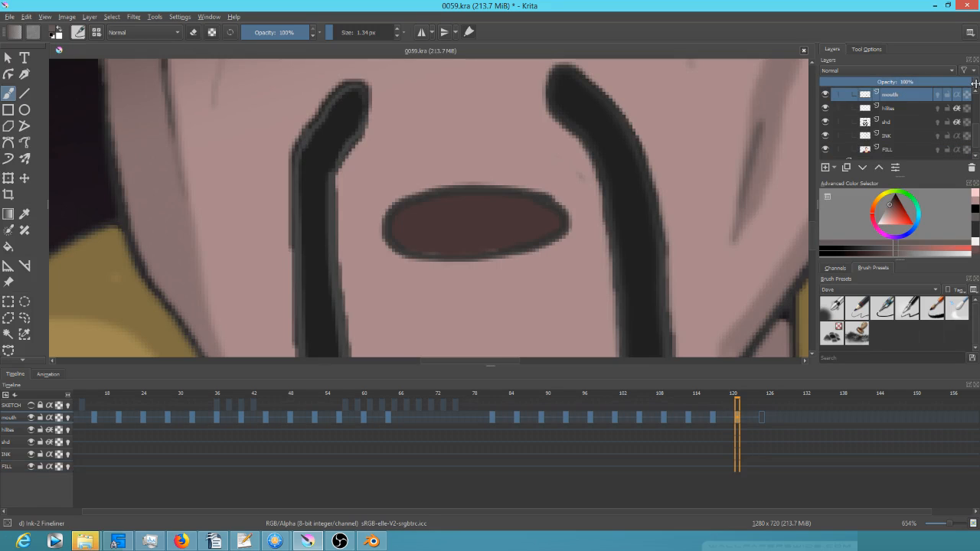
- Hide Layer 13 and Layer 14, and sample the outline color of the oval mouth at frame 121
left_click(494, 188, "ctrl")
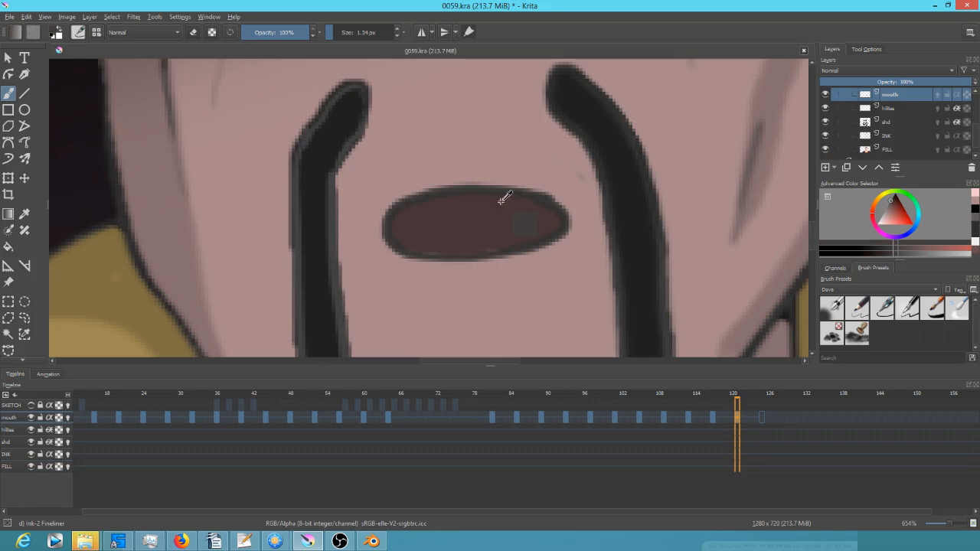
left_click_drag(977, 135, 976, 95)
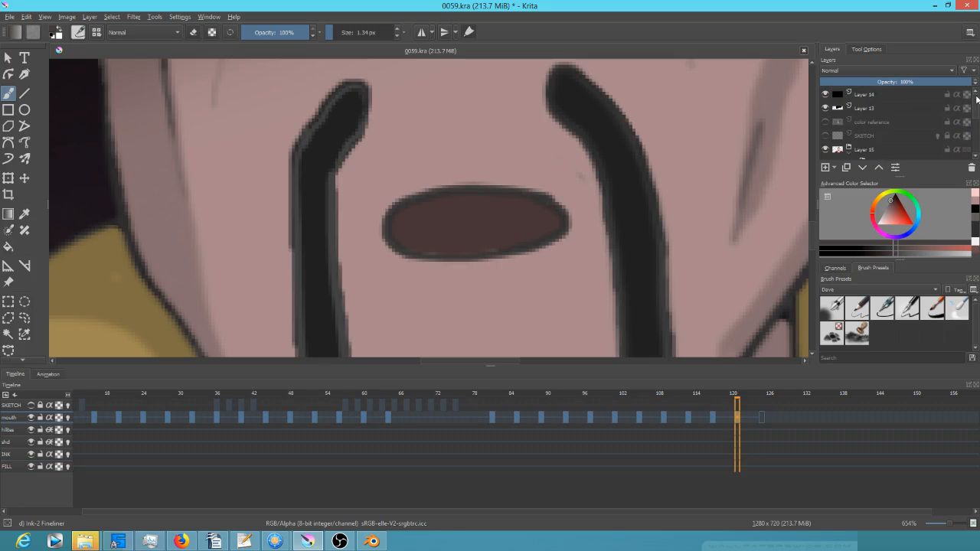
left_click(825, 108)
left_click(826, 94)
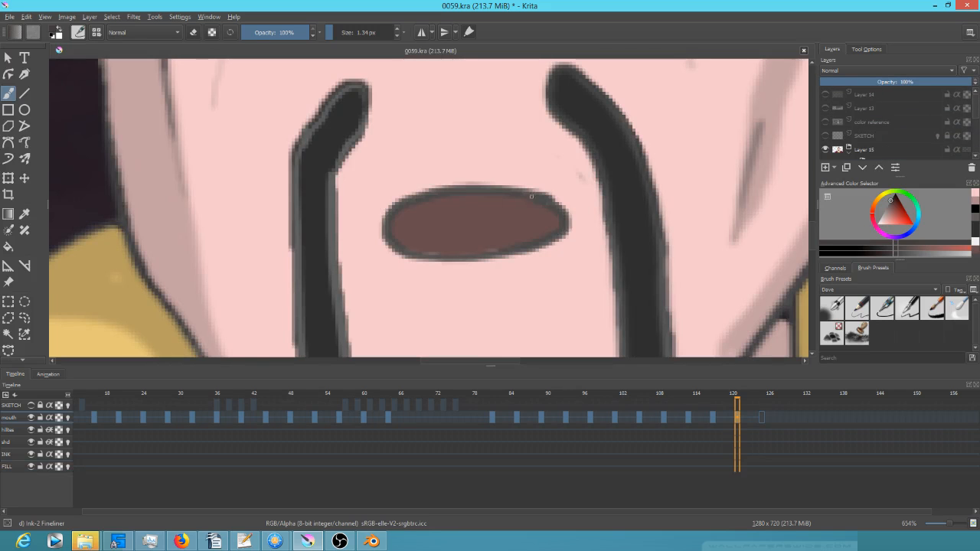
left_click(470, 186, "ctrl")
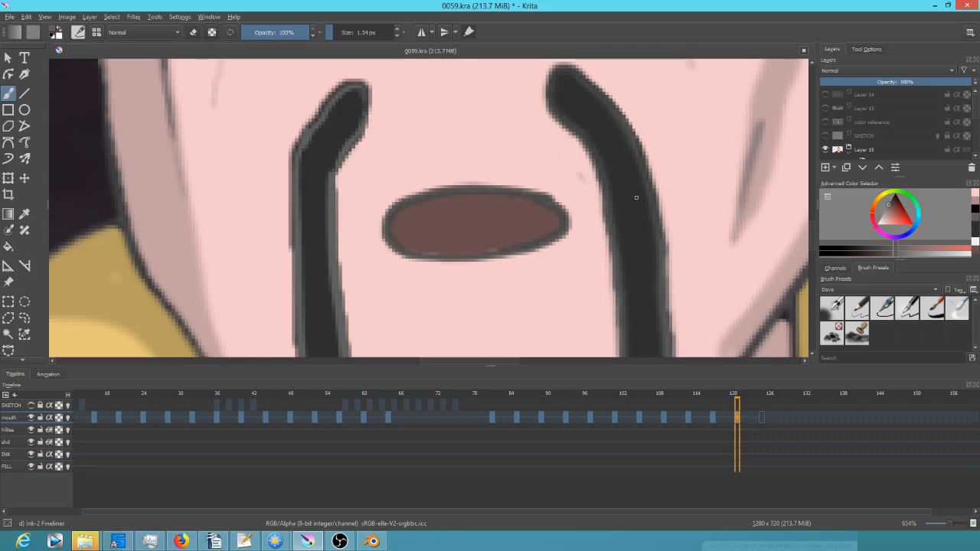
- Draw a gently arched closed-mouth line between the moustache sides at frame 125 with a 6 px ink brush
left_click(762, 418)
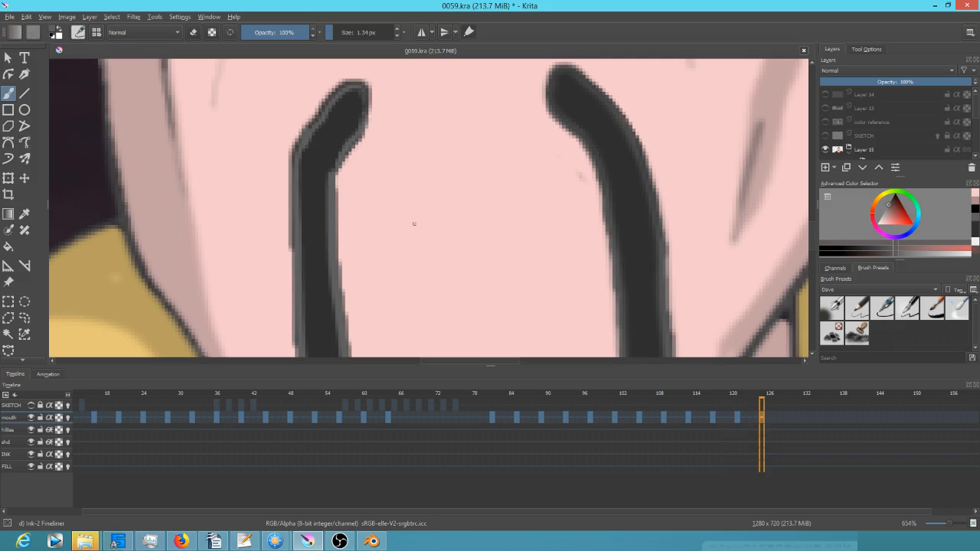
left_click(884, 307)
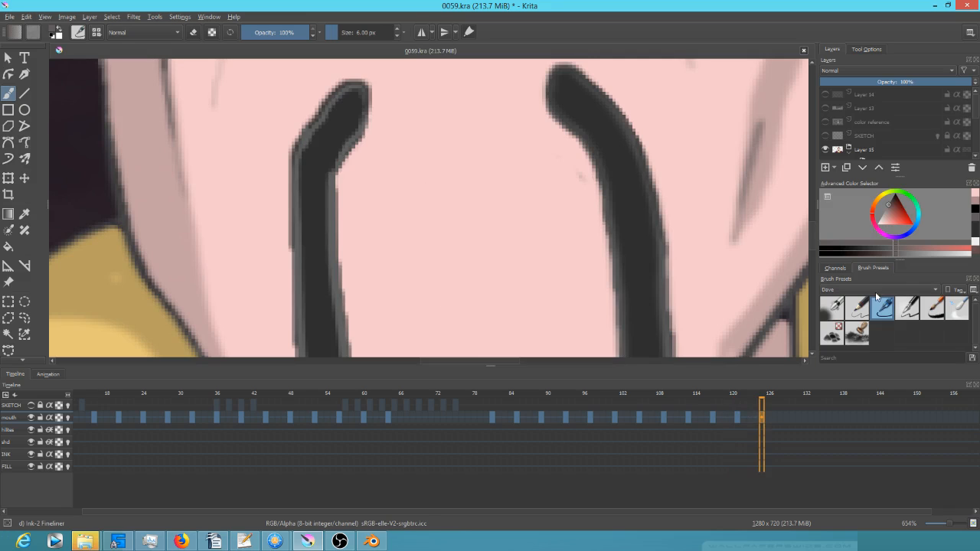
key("comma")
key("period")
key("comma")
key("period")
mouse_move(369, 229)
left_mouse_down()
mouse_move(464, 210)
mouse_move(567, 212)
mouse_move(576, 223)
left_mouse_up()
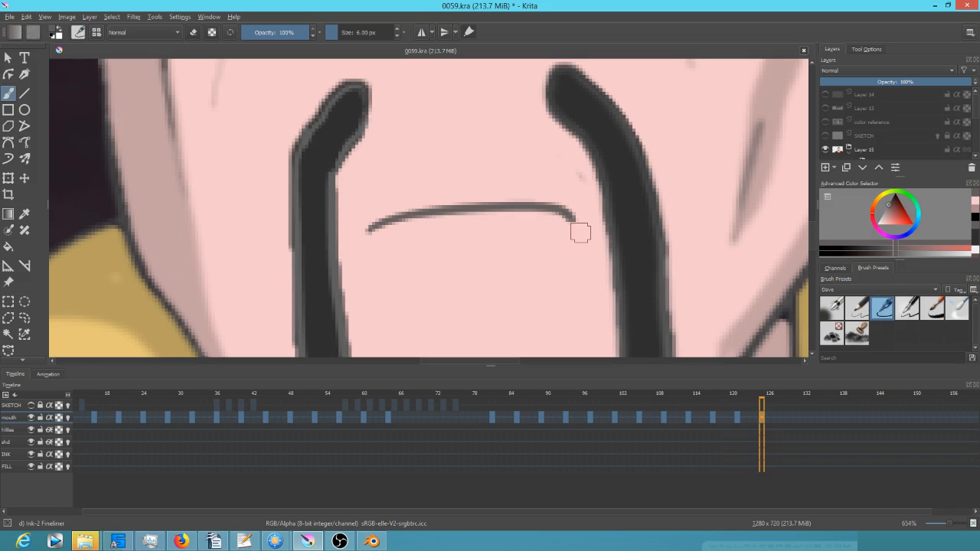
- Play the whole animation from frame 0 to check the mouth timing
key("1")
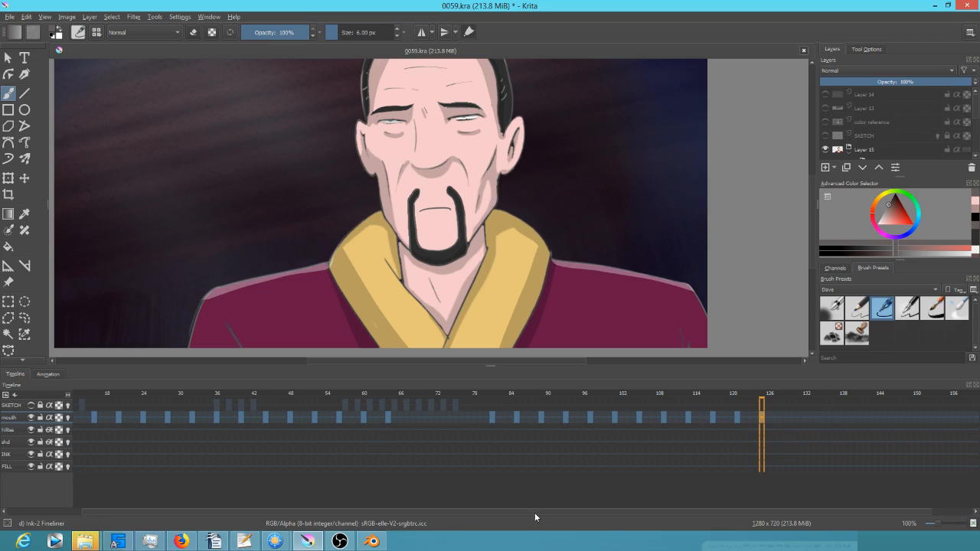
left_click_drag(498, 512, 702, 507)
left_click(46, 375)
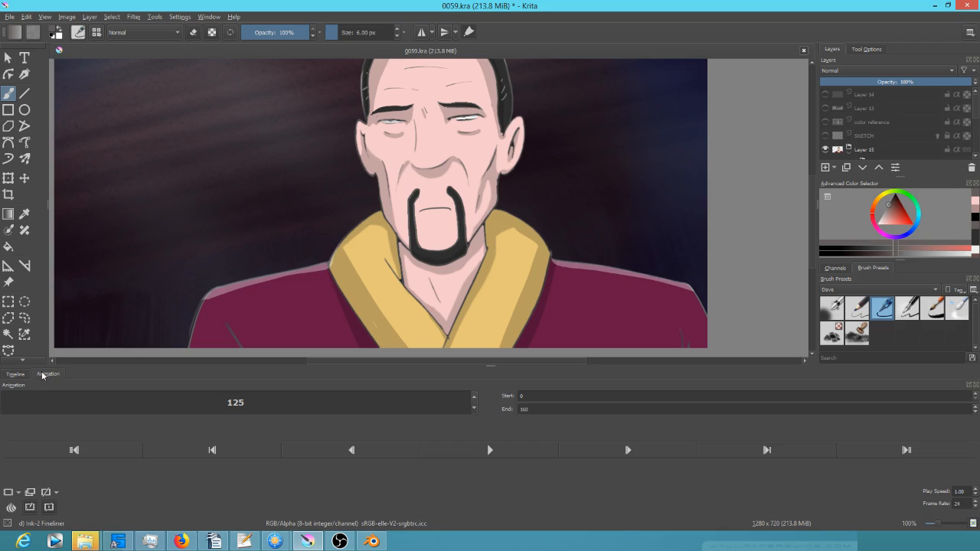
left_click(15, 374)
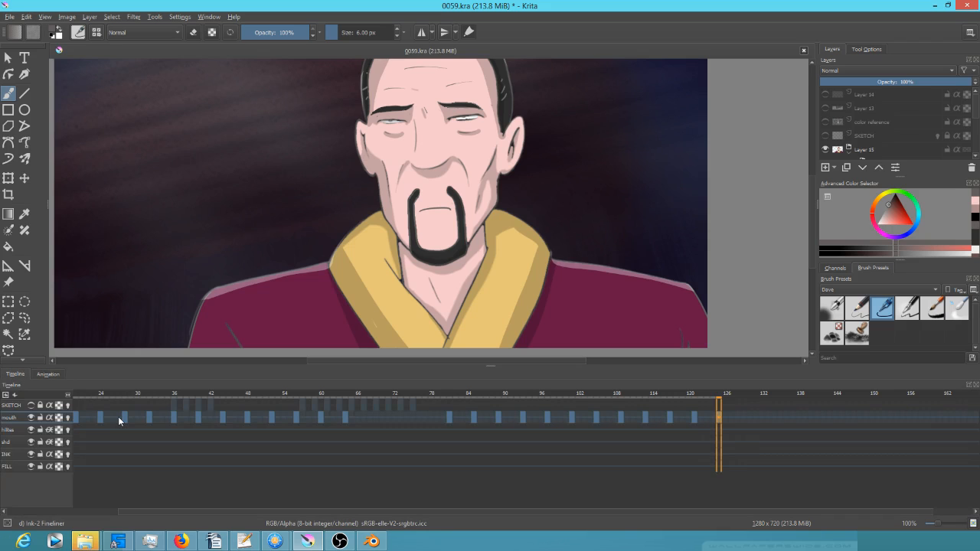
key("Home")
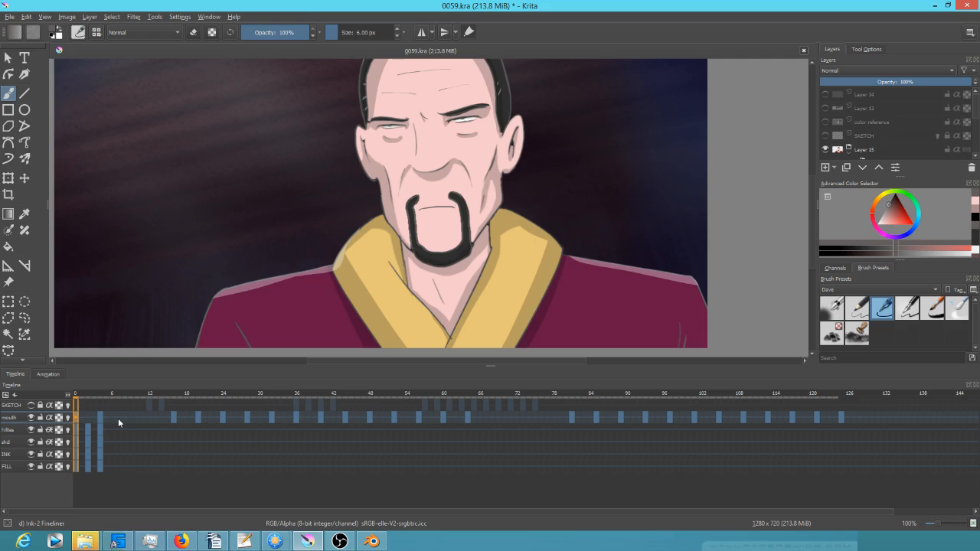
key("space")
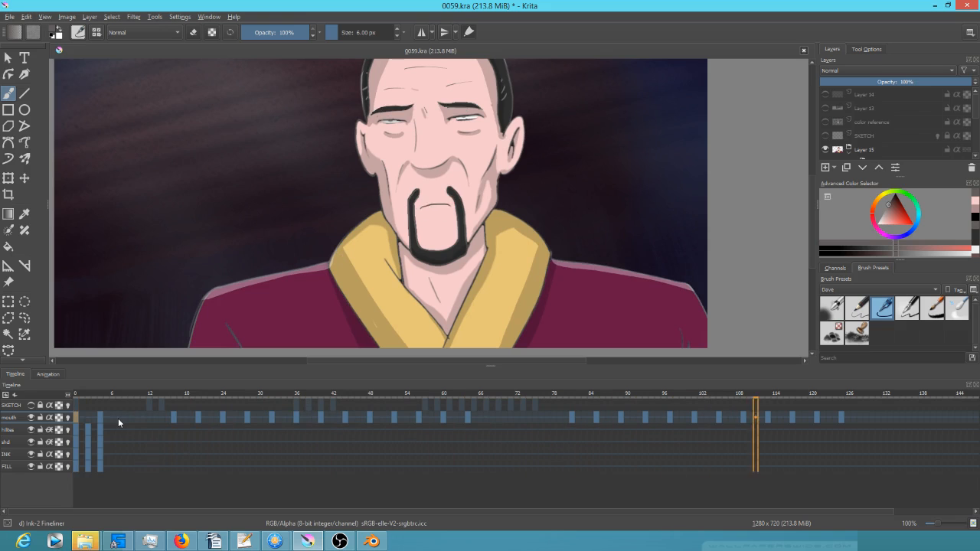
- Replay the animation from frame 77 and from frame 16 to look for mouth drawings that need changing
left_click(547, 417)
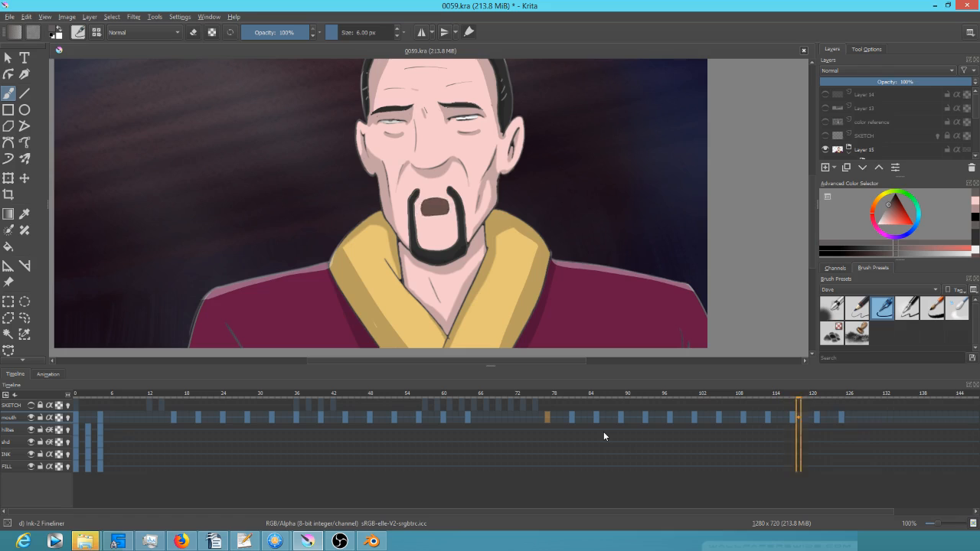
key("space")
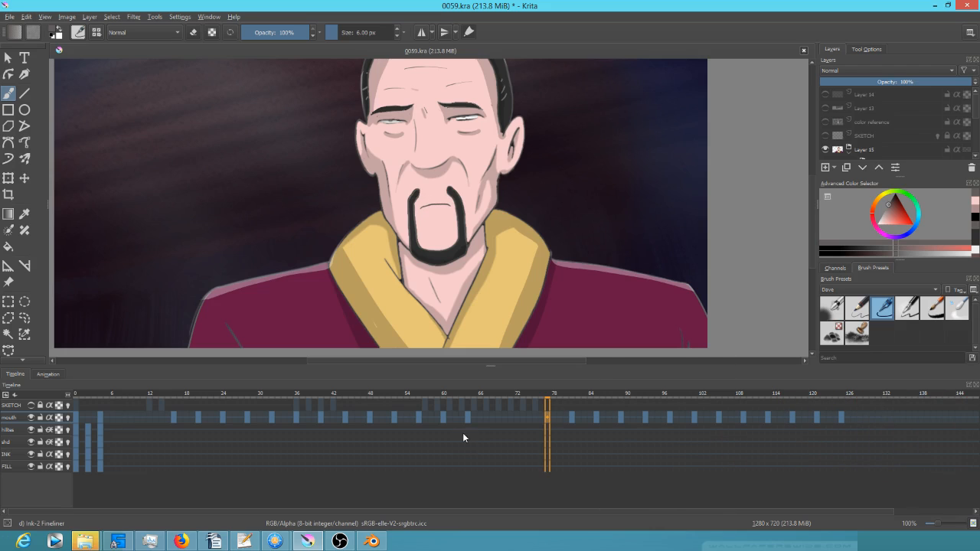
mouse_move(438, 396)
left_mouse_down()
mouse_move(175, 395)
mouse_move(271, 395)
left_mouse_up()
key("space")
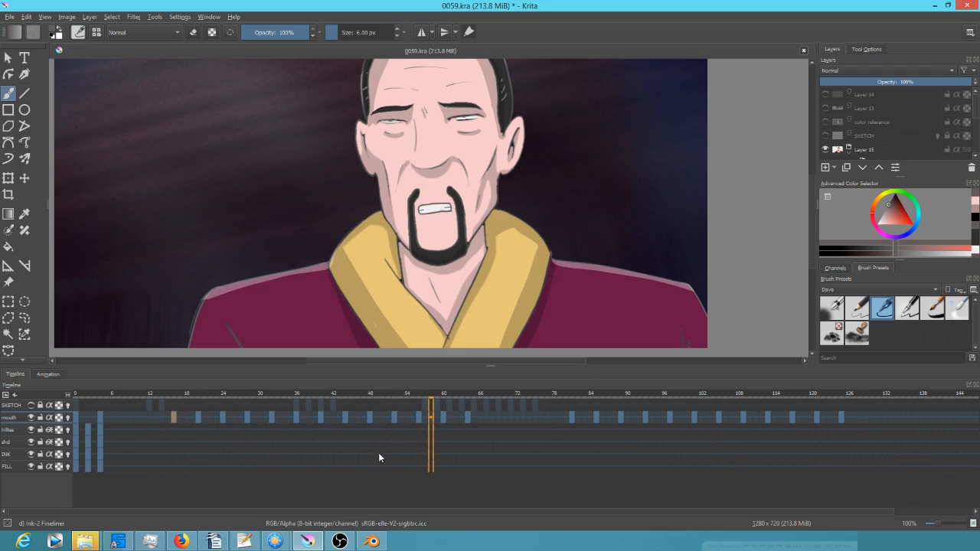
- Erase the bared-teeth mouth drawing at frame 56 on the mouth layer
left_click(419, 419)
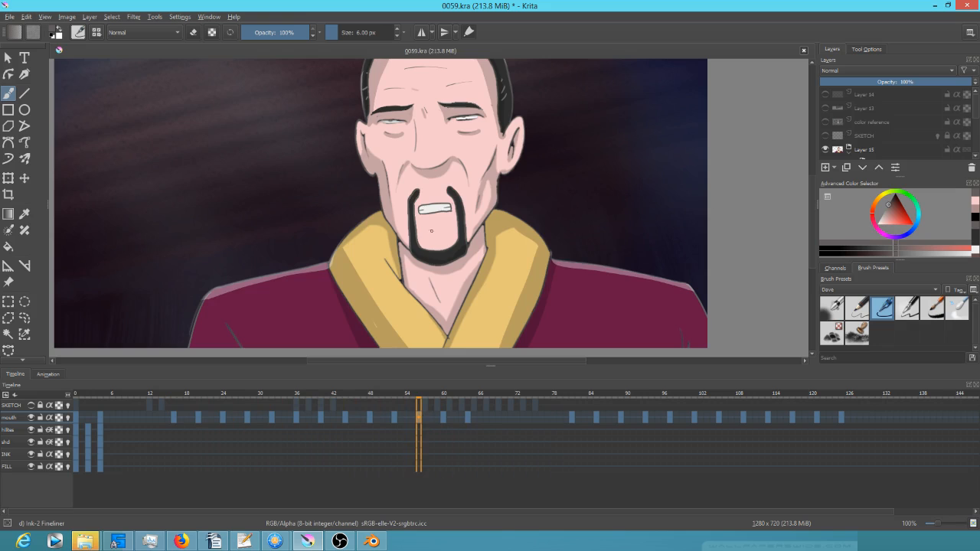
scroll(432, 231, "up", 3)
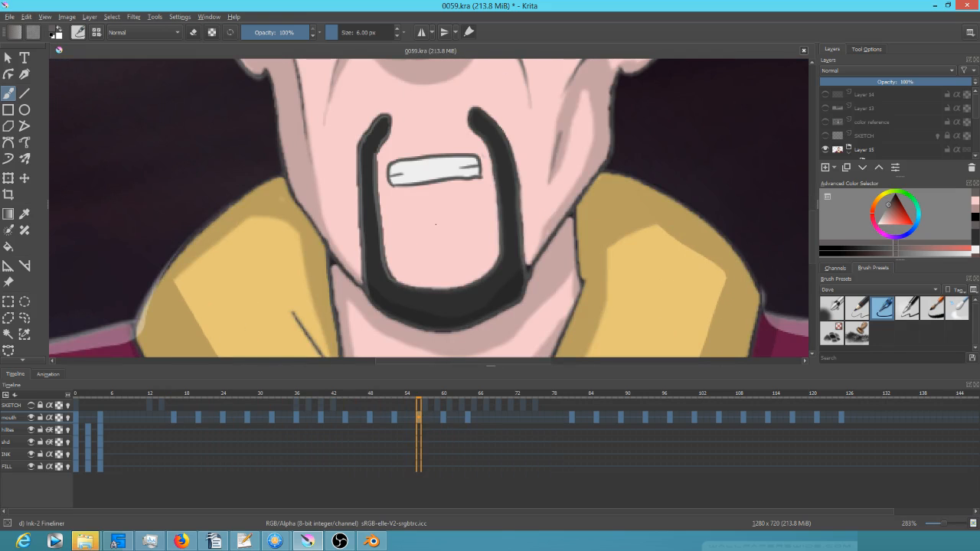
key("e")
mouse_move(469, 157)
left_mouse_down()
mouse_move(470, 191)
mouse_move(480, 174)
mouse_move(469, 165)
mouse_move(471, 149)
mouse_move(430, 192)
mouse_move(469, 176)
mouse_move(437, 183)
left_mouse_up()
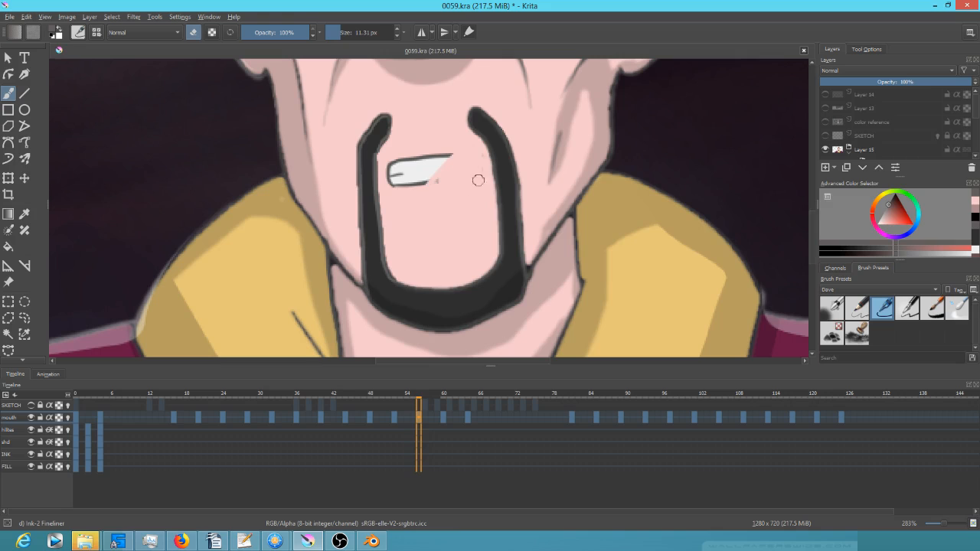
mouse_move(460, 160)
left_mouse_down()
mouse_move(389, 181)
mouse_move(434, 149)
left_mouse_up()
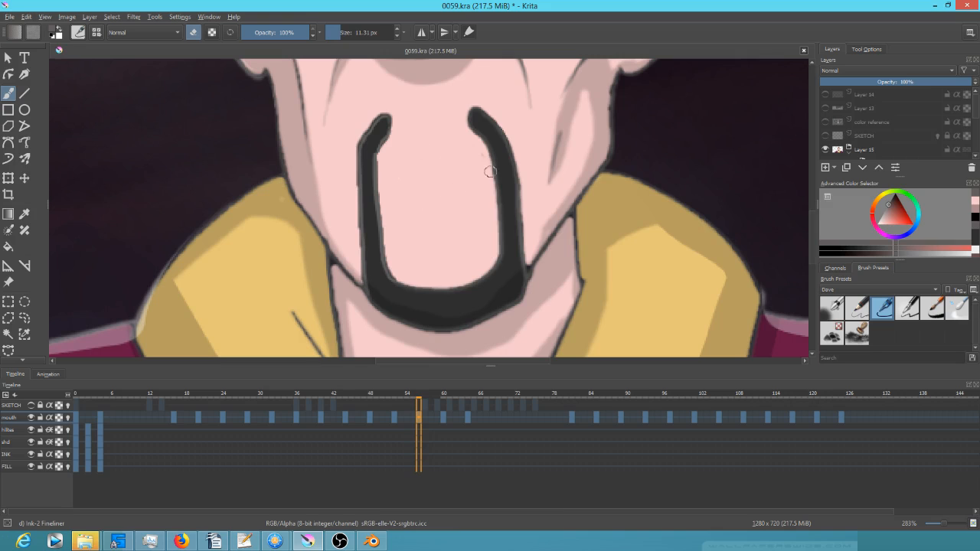
- Draw a thin, barely open mouth with a short lower-lip line at frame 56 using the 6 px ink brush, and fill its inside dark gray
left_click(857, 307)
left_click(883, 307)
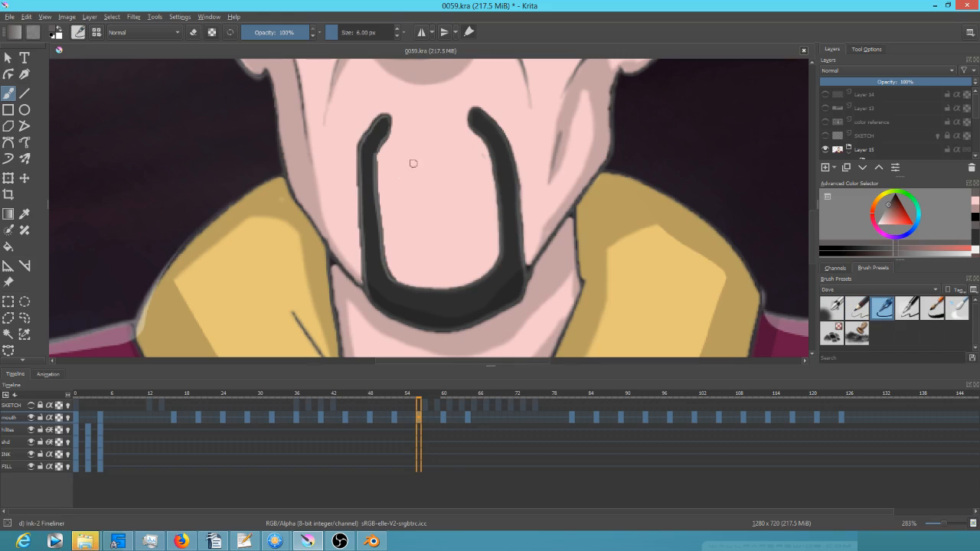
left_click_drag(389, 178, 468, 164)
left_click_drag(387, 179, 480, 171)
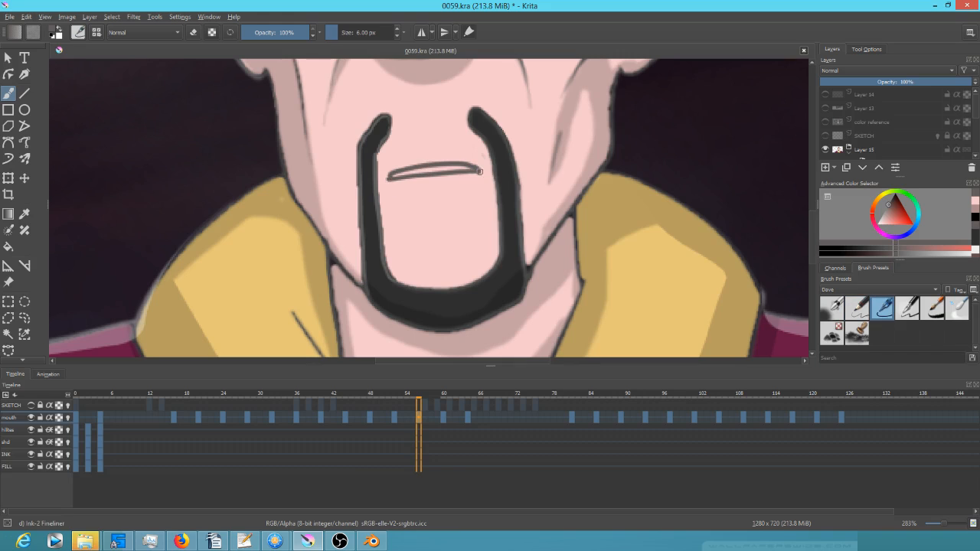
left_click_drag(427, 203, 435, 203)
key("f")
left_click(448, 173)
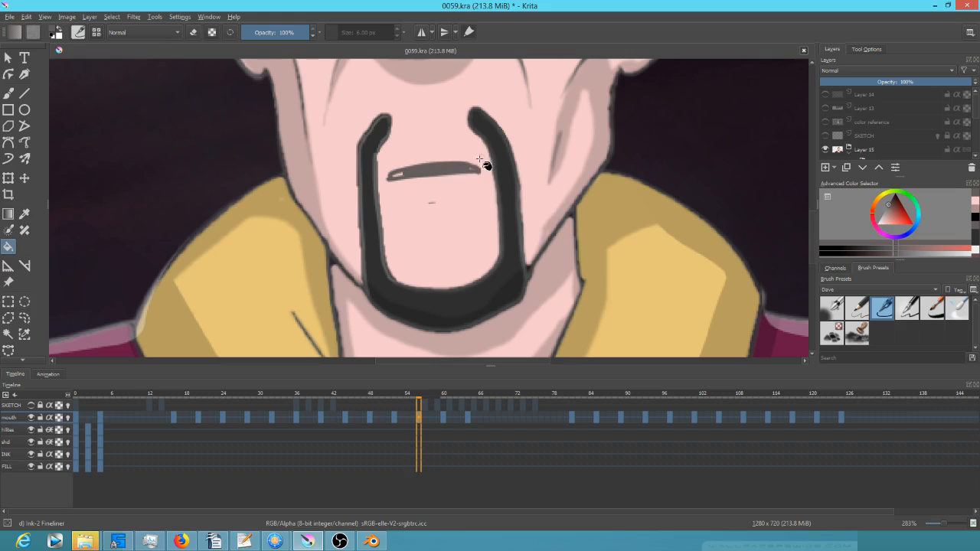
key("b")
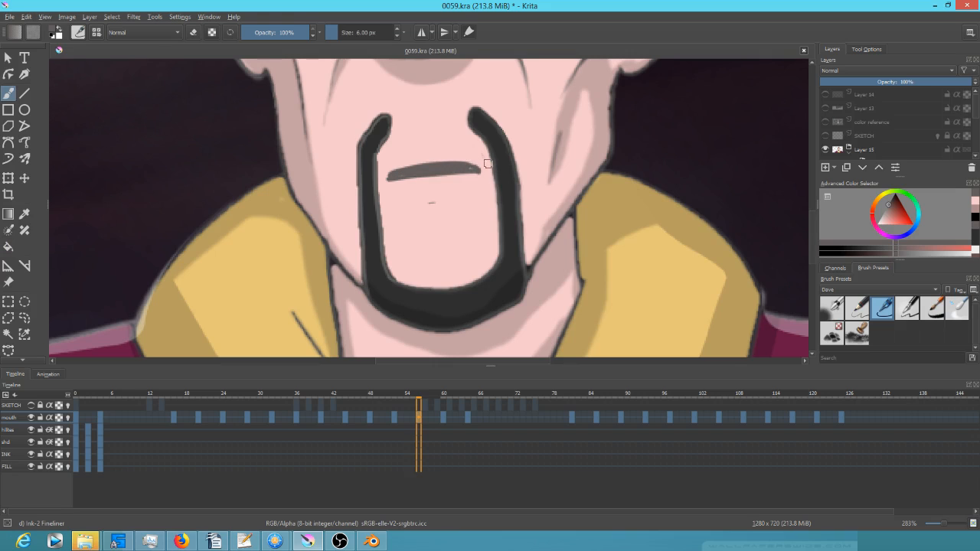
- Play the animation from frame 16 to check the redrawn mouth, and return to frame 0
left_click(173, 418)
scroll(469, 209, "down", 1)
key("space")
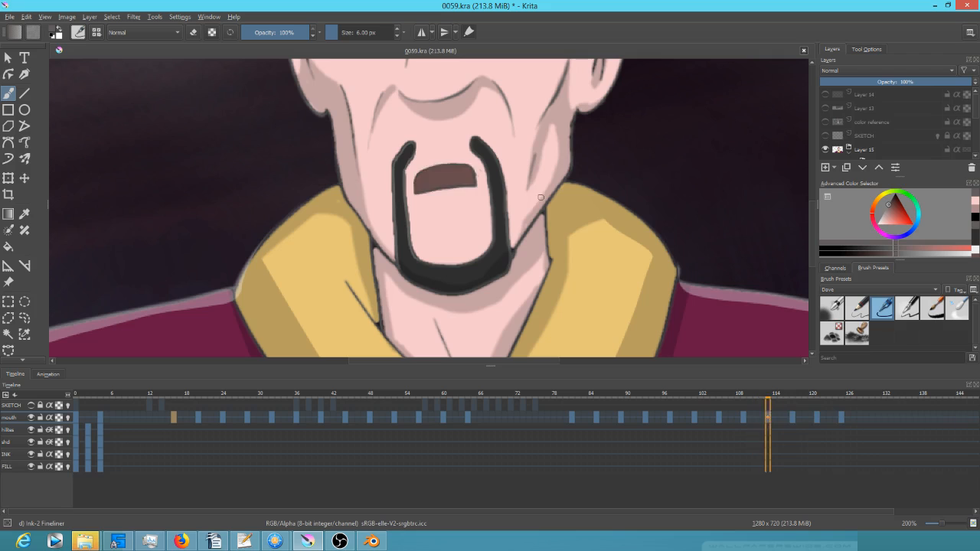
scroll(533, 207, "down", 2)
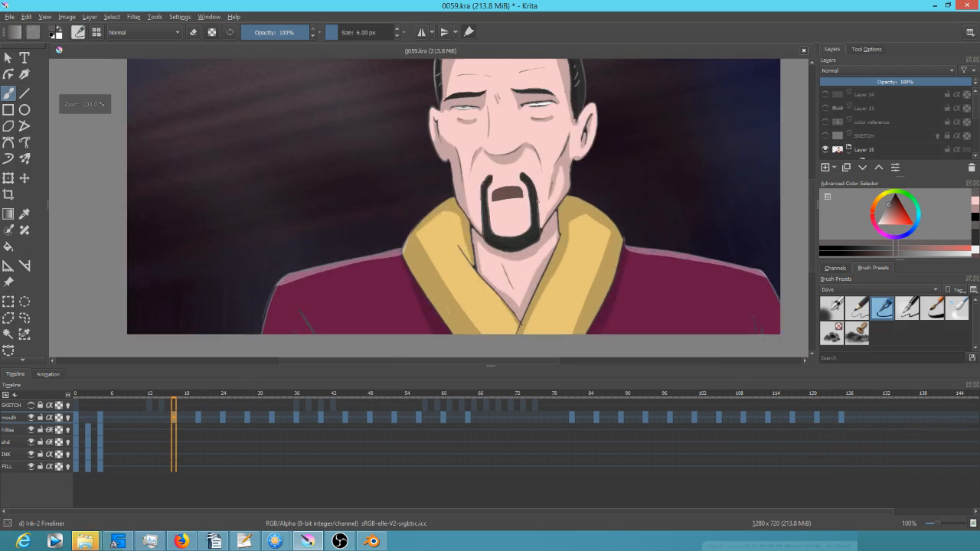
left_click_drag(533, 207, 459, 245)
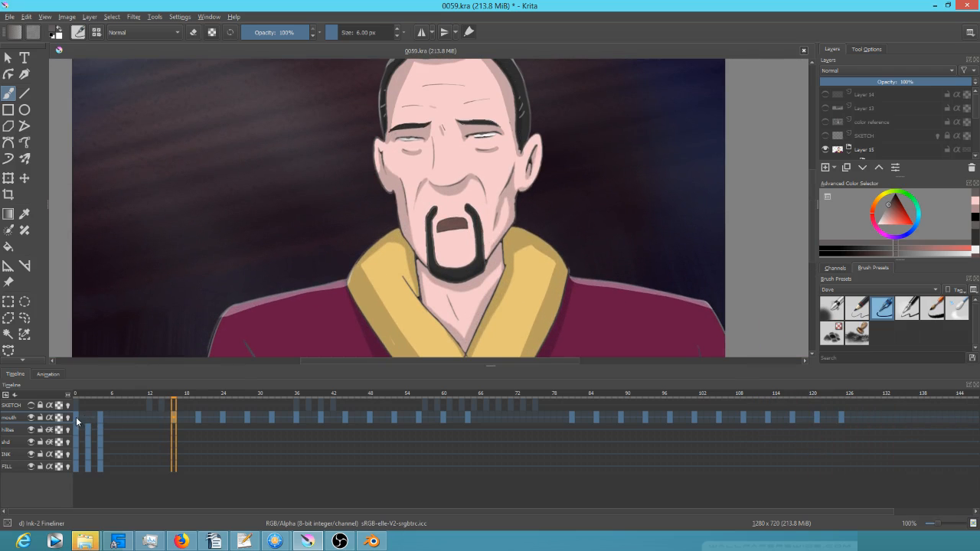
left_click(76, 420)
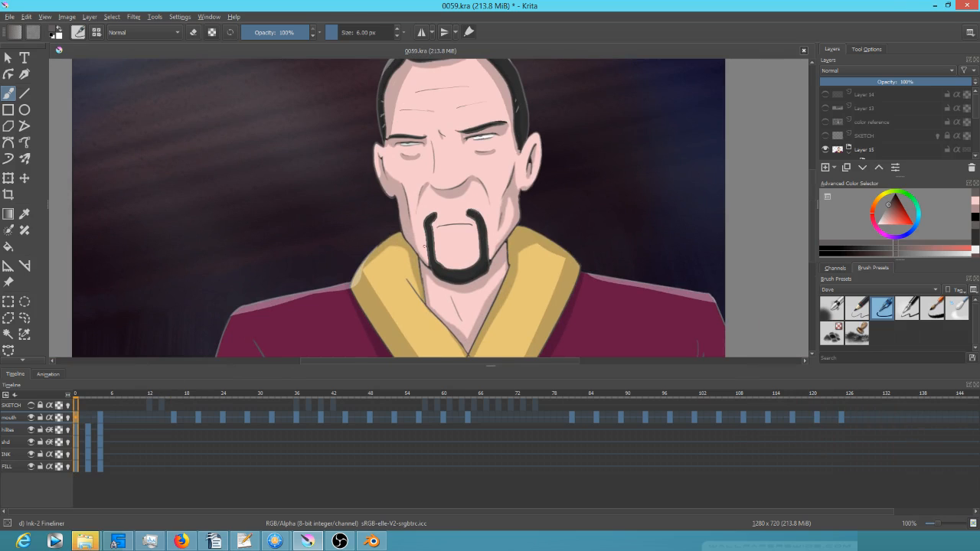
- Render the animation as the MPEG-4 video 0059.mp4 in the render/conversions folder
left_click(10, 16)
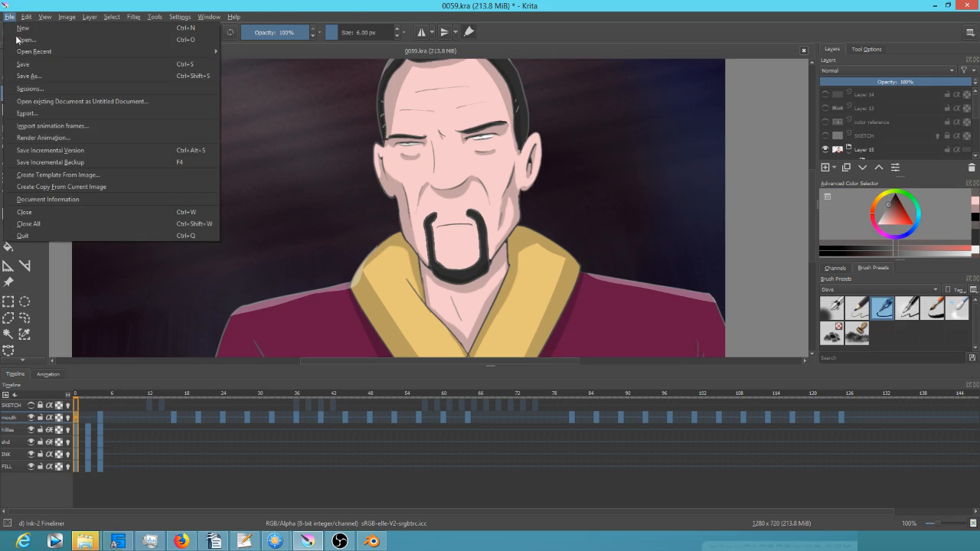
left_click(43, 137)
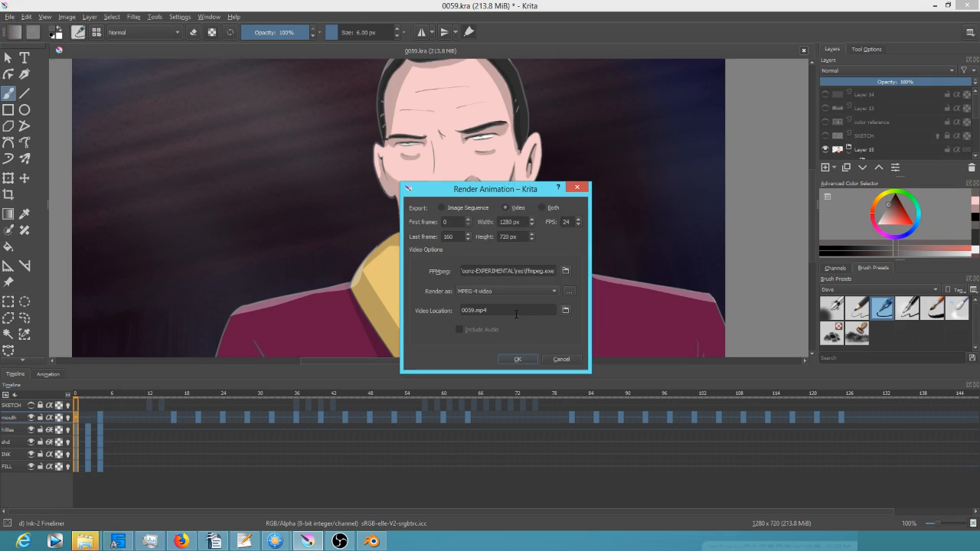
left_click(566, 310)
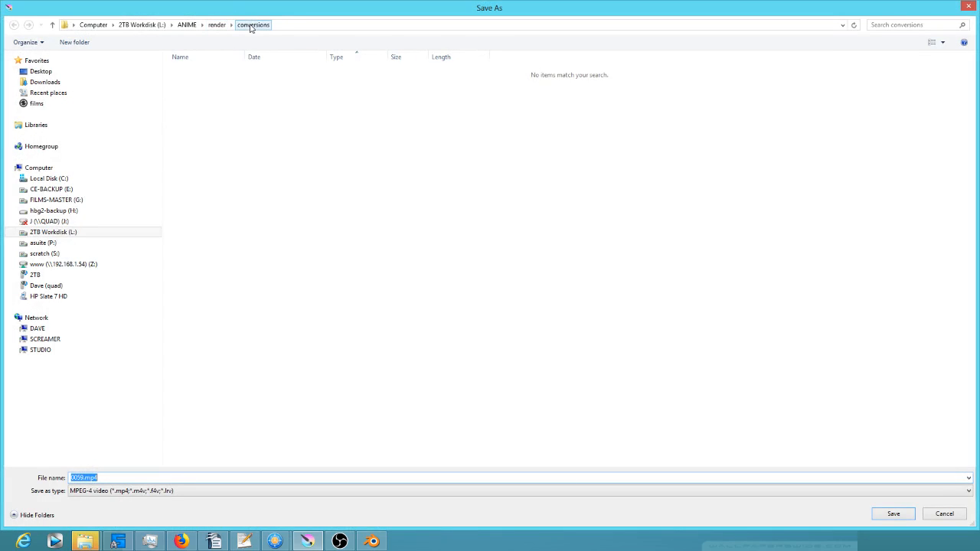
left_click(99, 476)
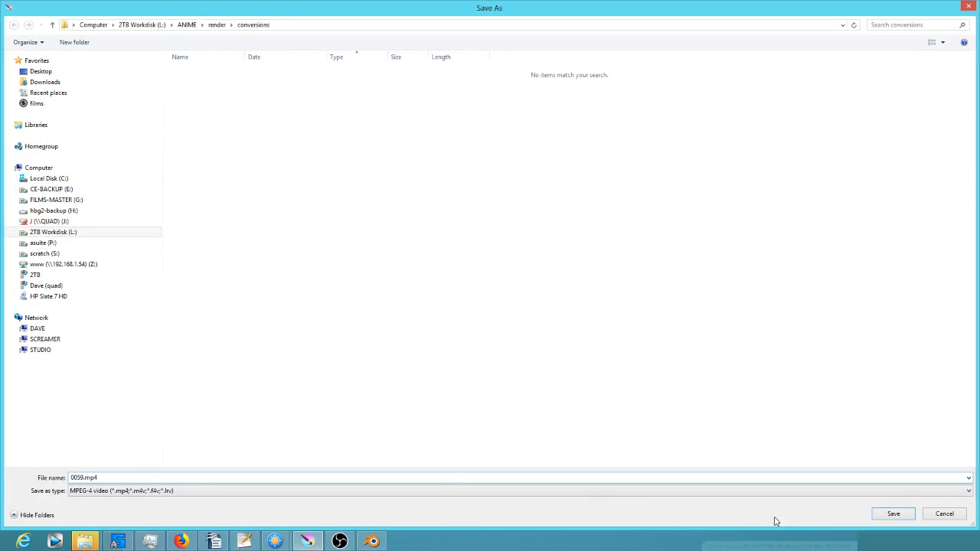
left_click(894, 514)
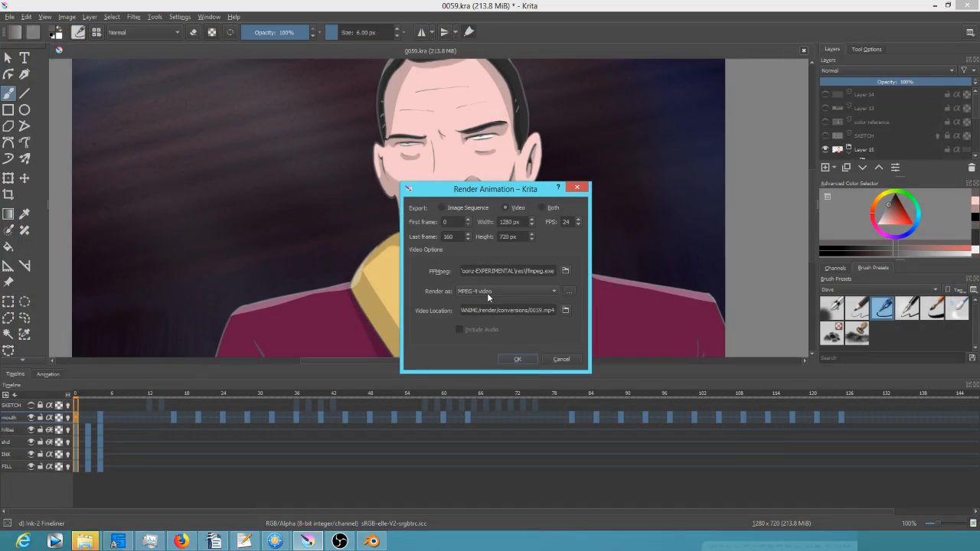
left_click(517, 359)
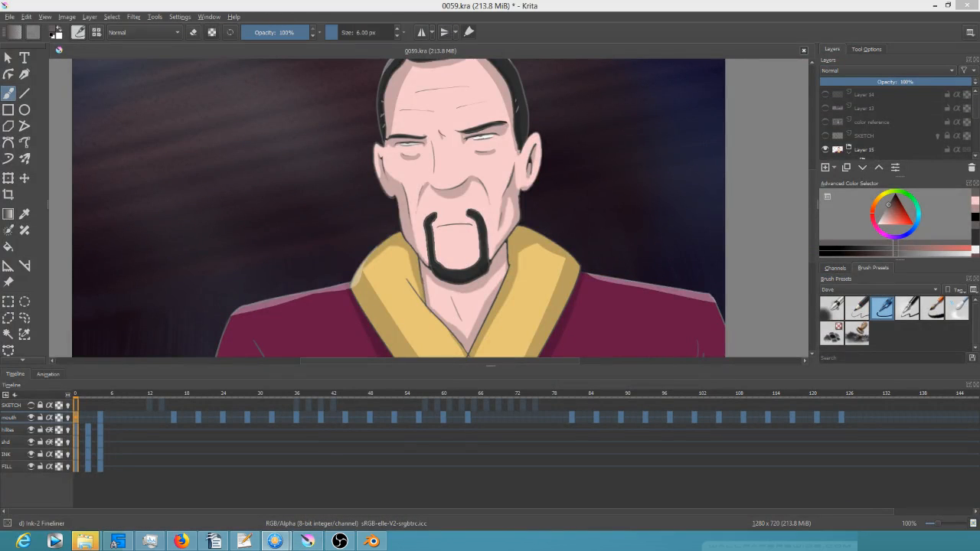
- Switch to FreeCommander and run mjpeg.bat in the conversions folder to convert 0059.mp4 to AVI
left_click_drag(528, 36, 471, 96)
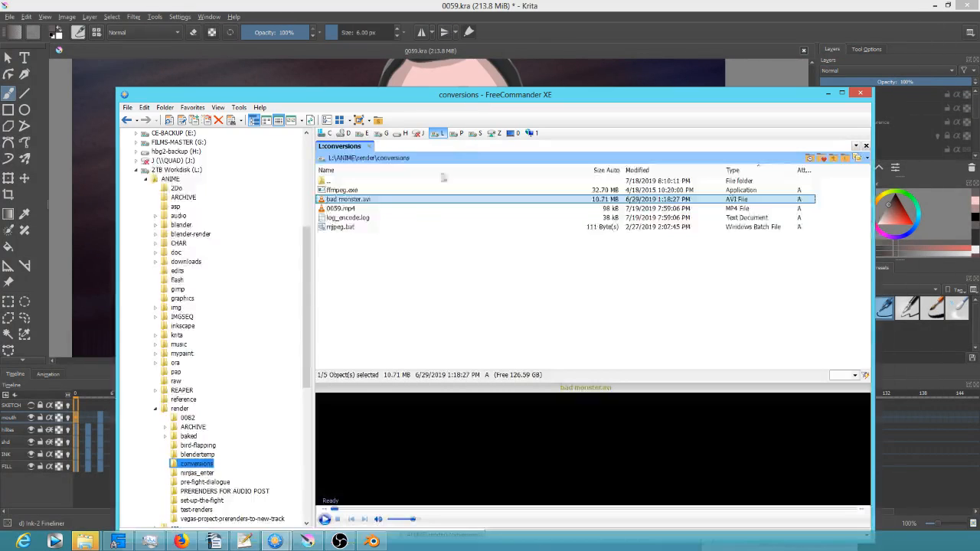
left_click(348, 229)
double_click(348, 231)
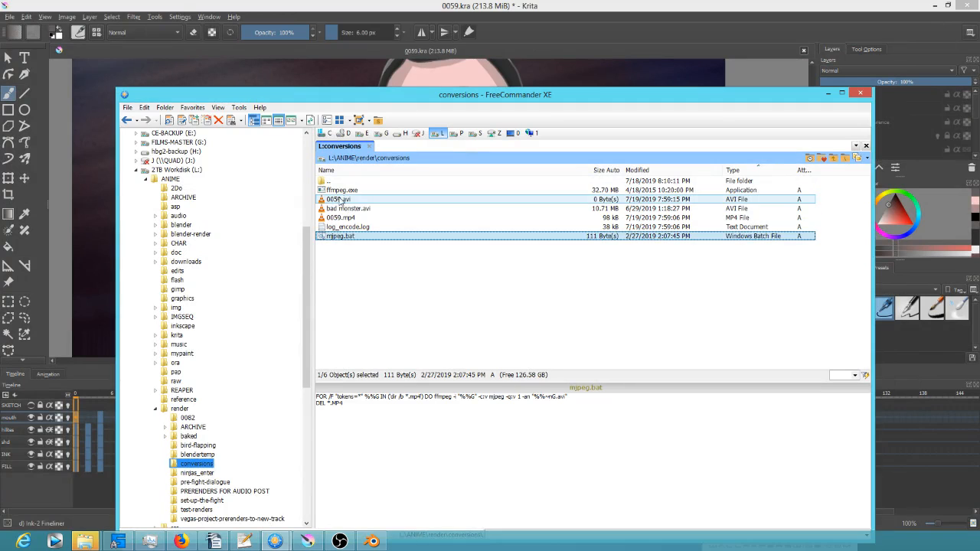
- Move 0059.avi from the conversions folder to its parent render folder, and open the render folder
left_click(339, 200)
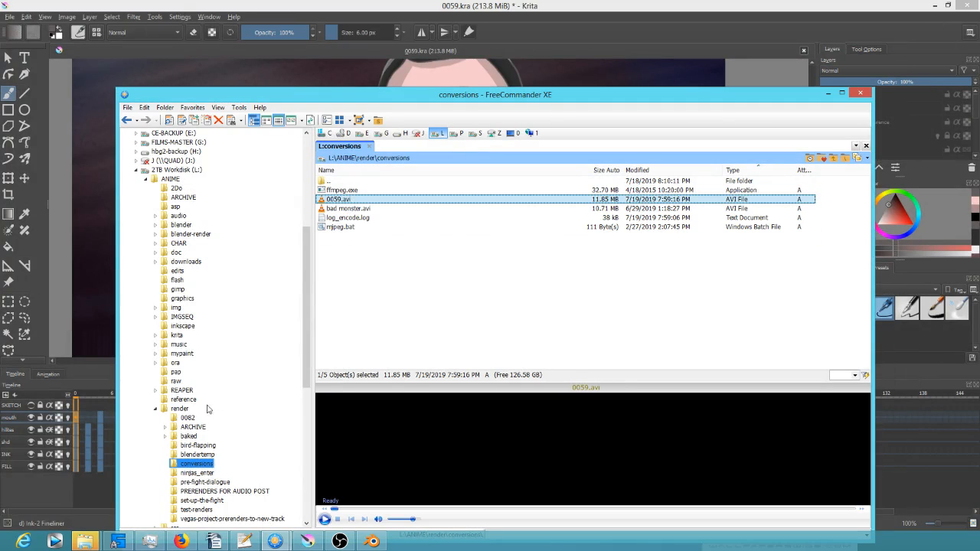
left_click_drag(346, 200, 184, 409)
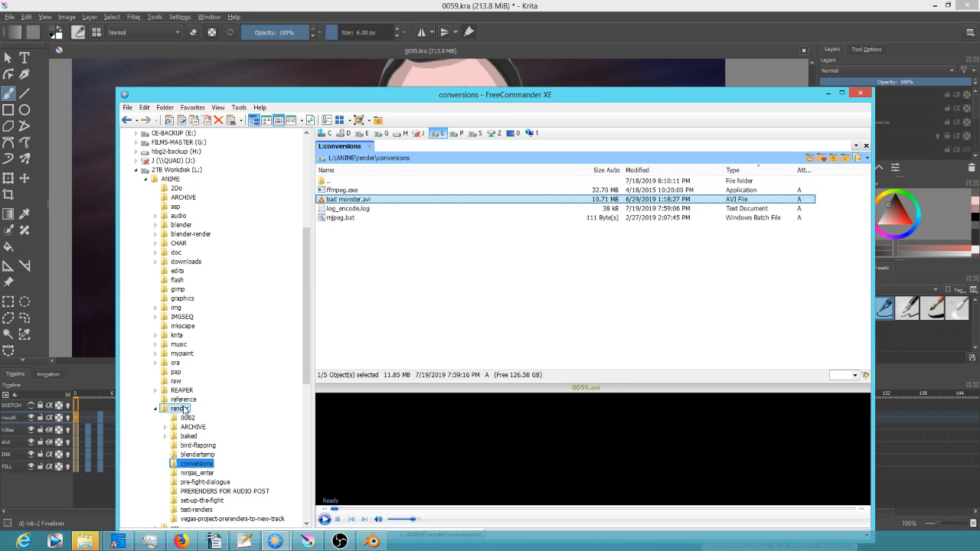
left_click(184, 409)
- Add 0059.avi from the render folder to the Blender sequence above the 0059.mp4 strip at 03:45+01, and undo the insertion
scroll(470, 274, "down", 8)
scroll(464, 252, "down", 2)
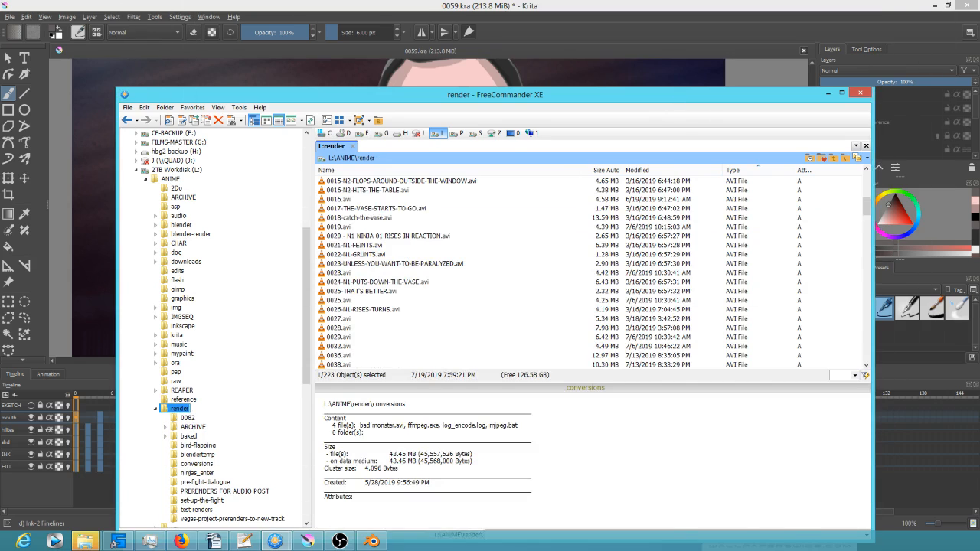
key("alt+Tab")
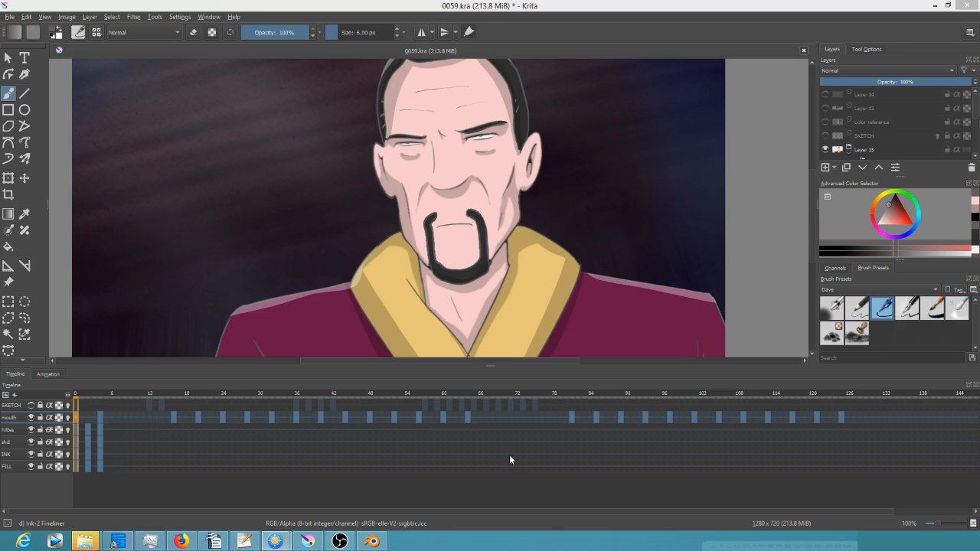
left_click(372, 541)
left_click_drag(605, 396, 588, 392)
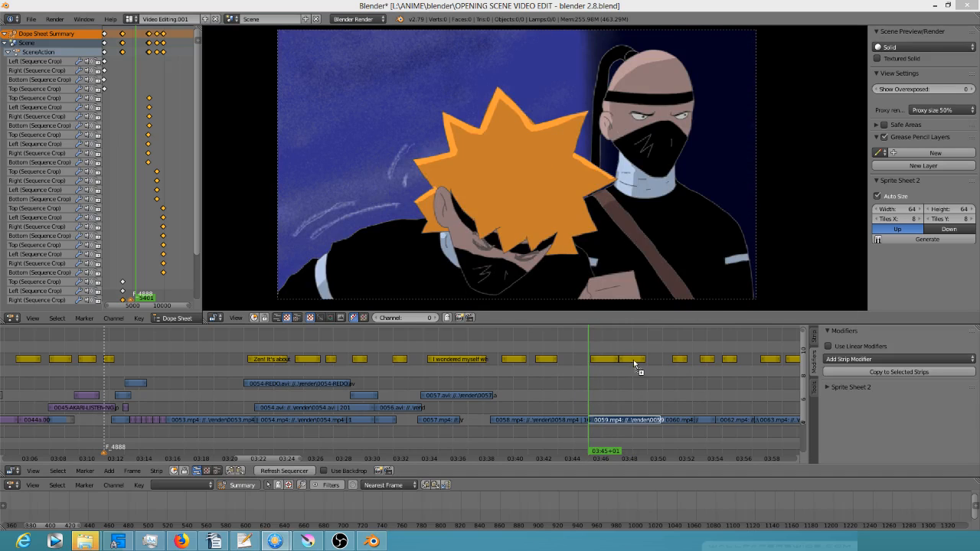
left_click(589, 407)
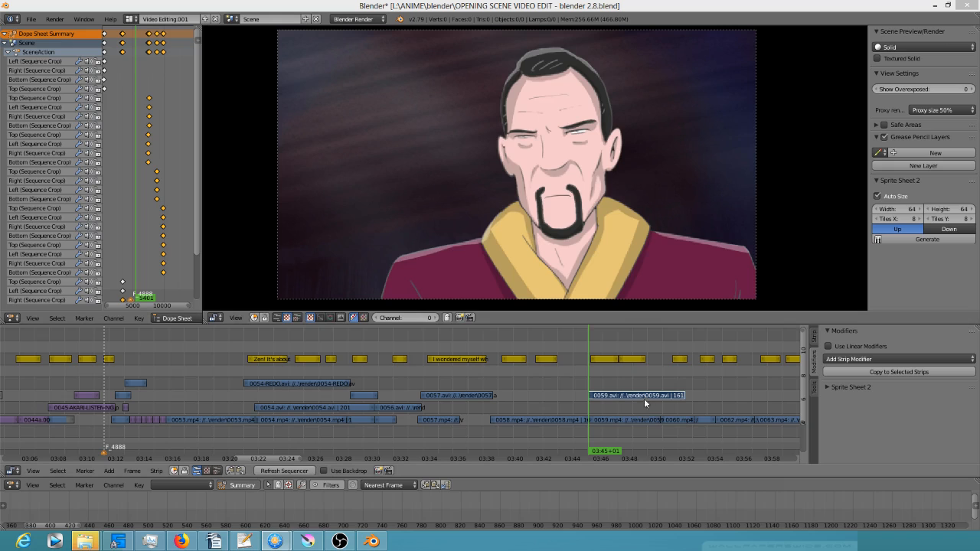
left_click(620, 393)
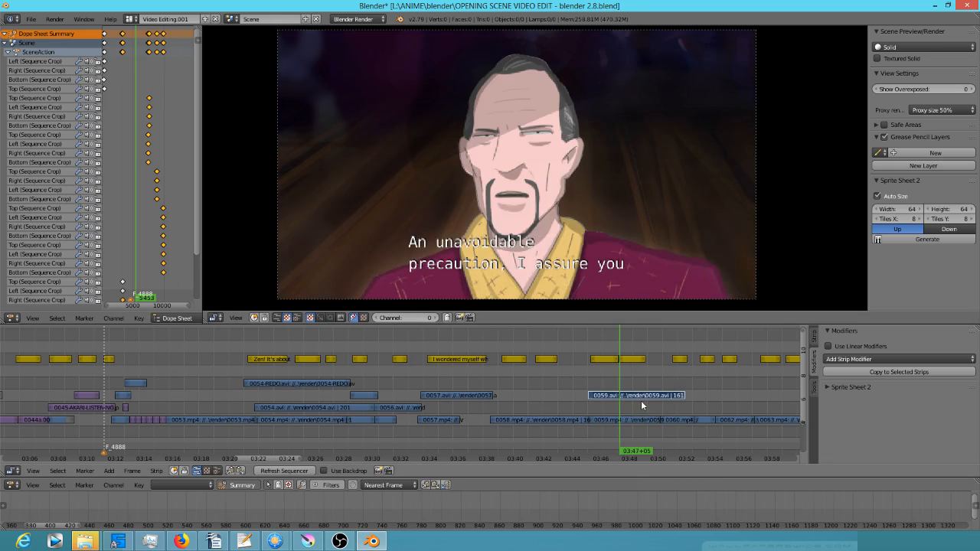
key("ctrl+z")
key("ctrl+z")
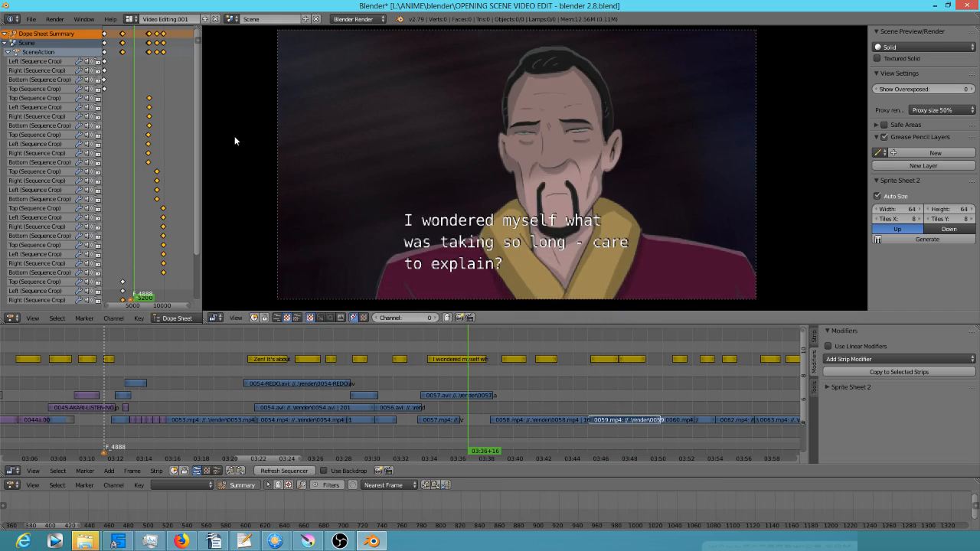
- Save the Blender project and place the playhead at 03:45+04
left_click(30, 18)
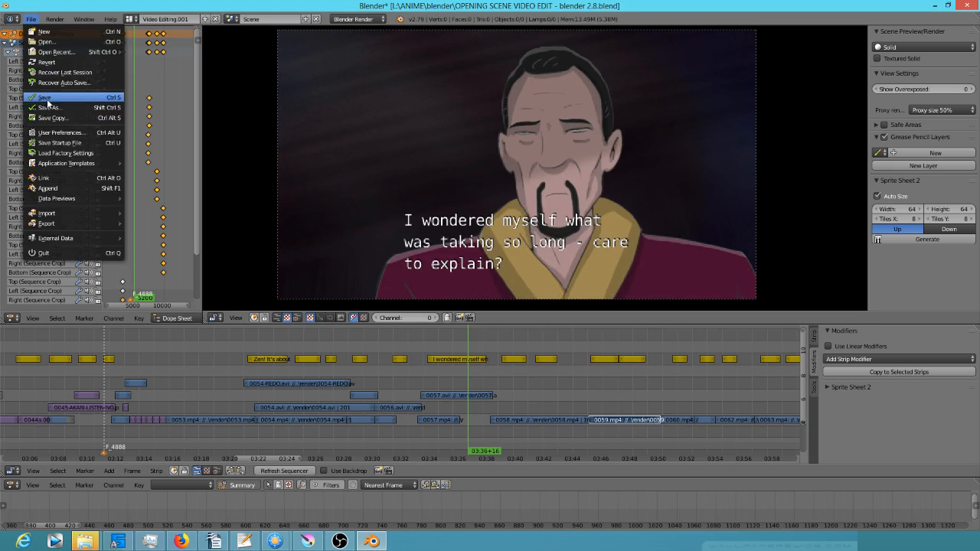
left_click(588, 386)
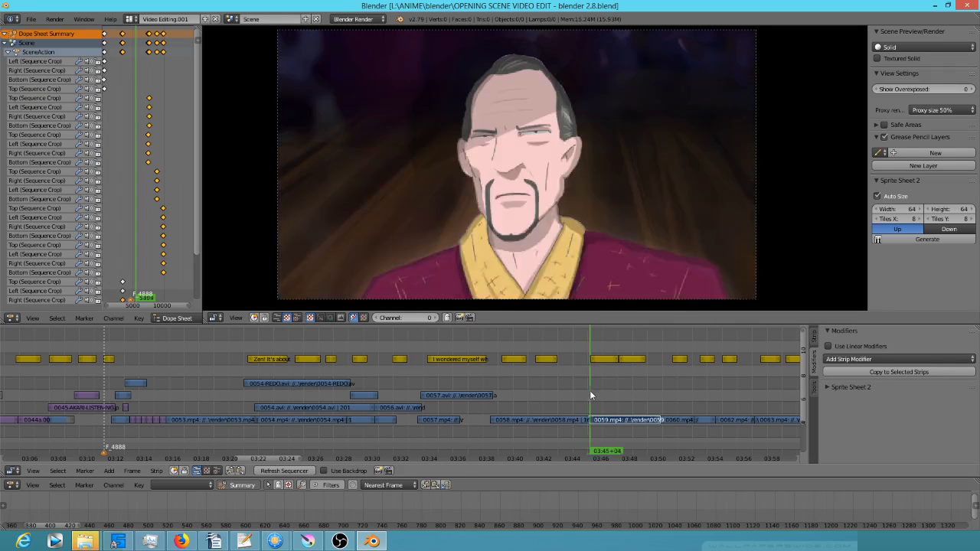
- Switch to Krita, make Layer 14 and Layer 13 visible, and check the opacity of both darkening layers
left_click(308, 541)
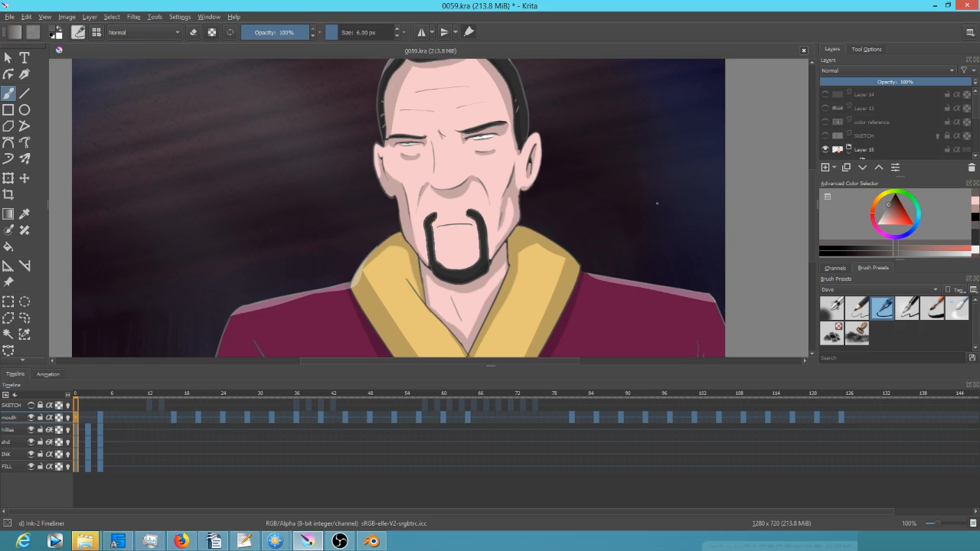
left_click(826, 95)
left_click(825, 108)
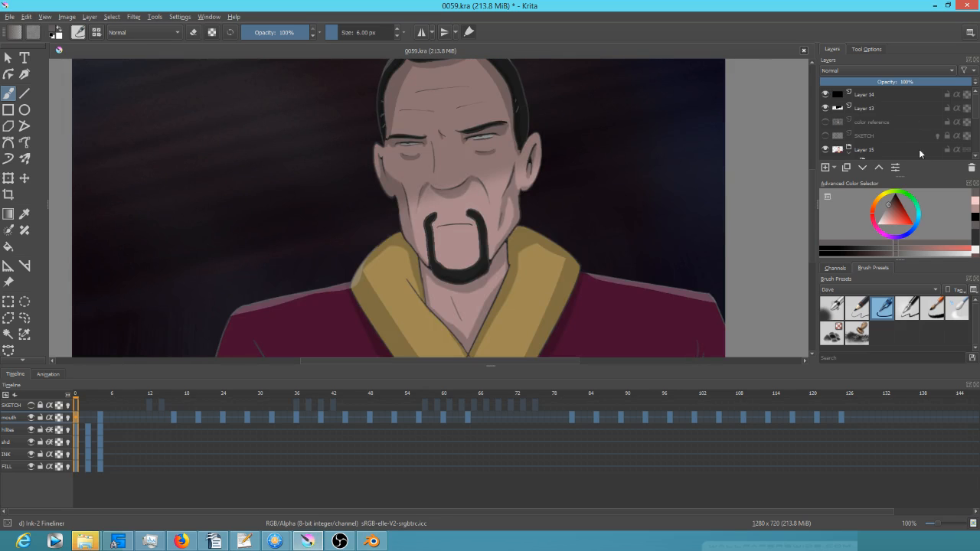
scroll(880, 132, "down", 5)
scroll(877, 138, "up", 5)
left_click(868, 109)
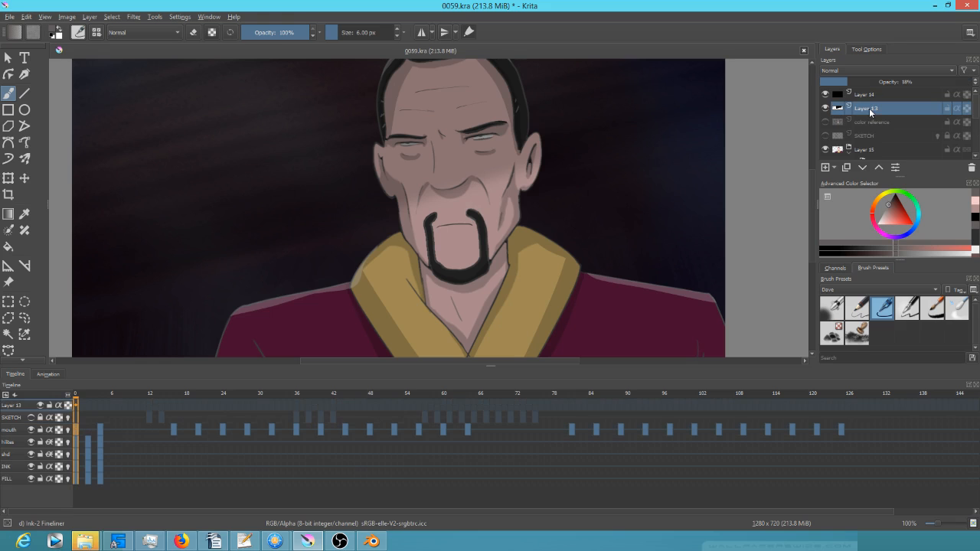
left_click(870, 97)
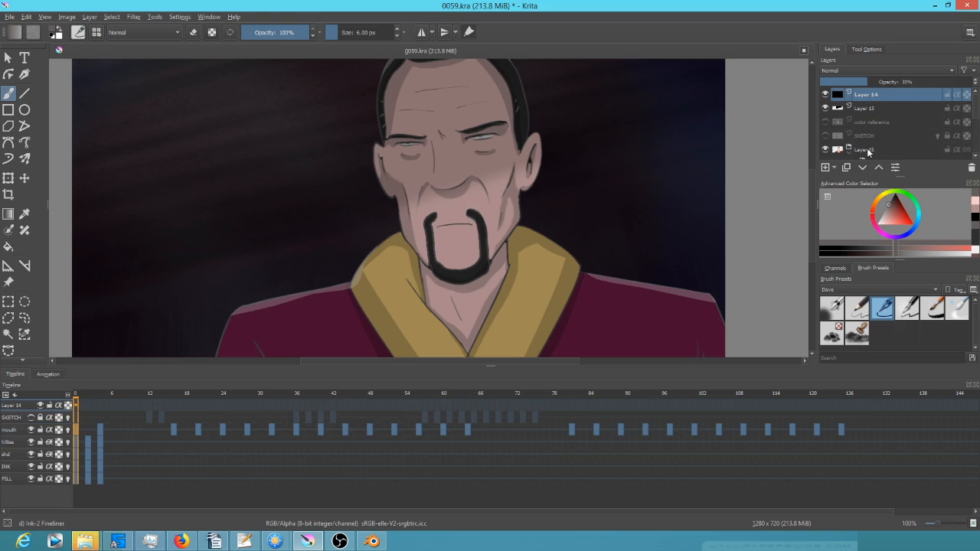
- Select the mouth layer in the MR BIG group and set its opacity to 69%
left_click(868, 152)
left_click(897, 136)
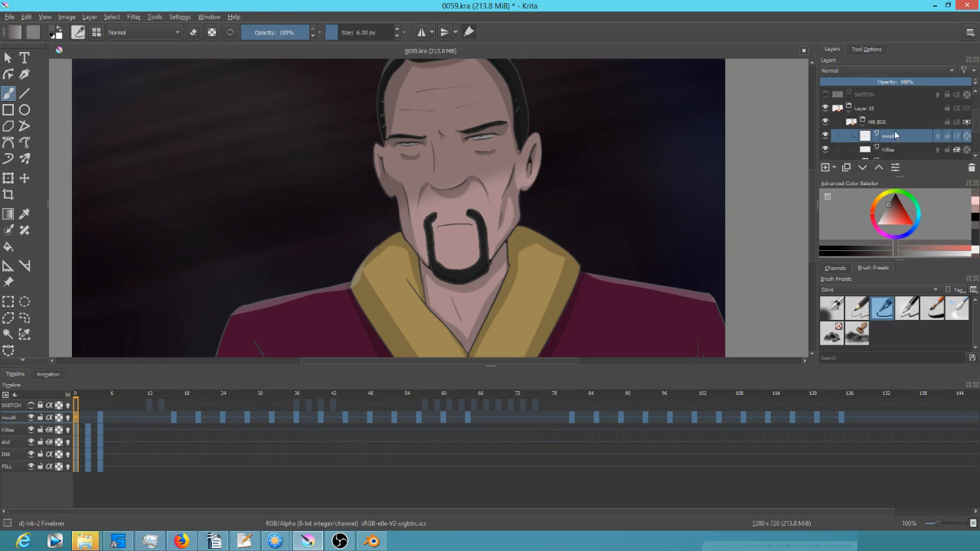
left_click_drag(950, 82, 925, 81)
left_click(926, 82)
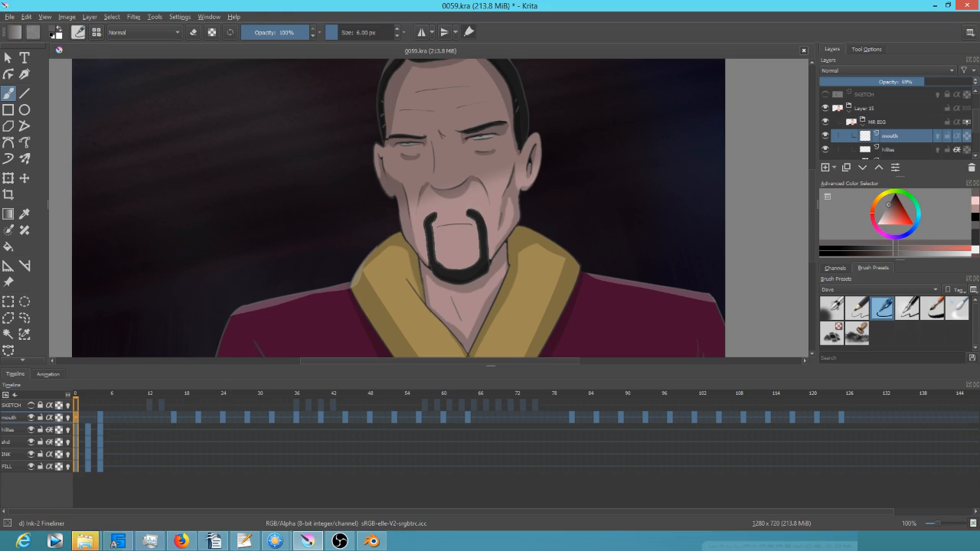
- Save the Krita file and render the animation as the MPEG-4 video 0059.mp4 in the render/conversions folder
left_click(9, 17)
left_click(24, 65)
left_click(9, 17)
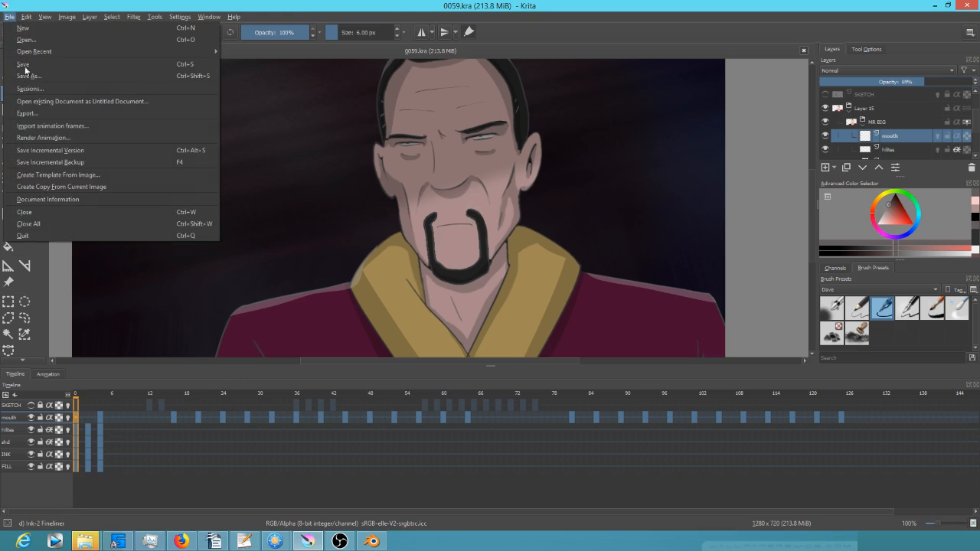
left_click(44, 138)
left_click(570, 309)
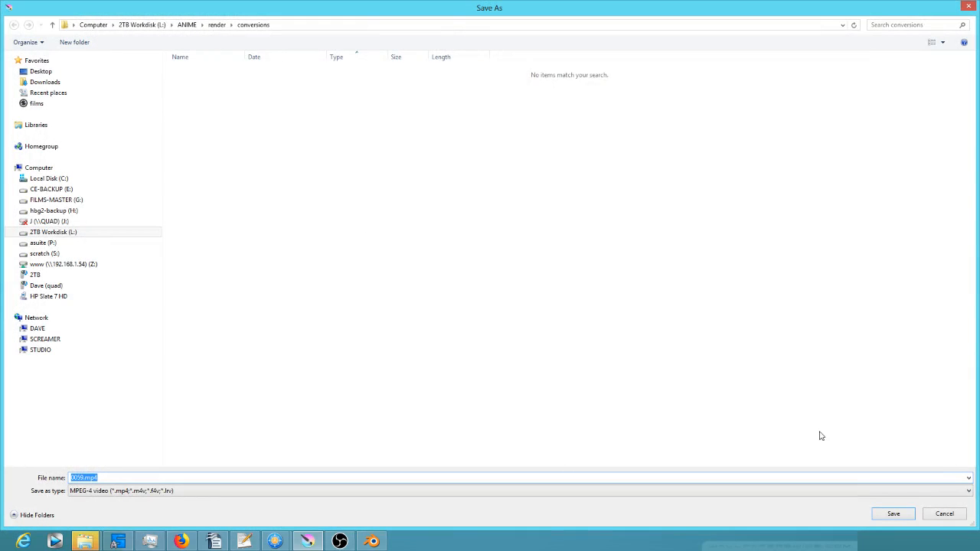
left_click(894, 514)
left_click(527, 359)
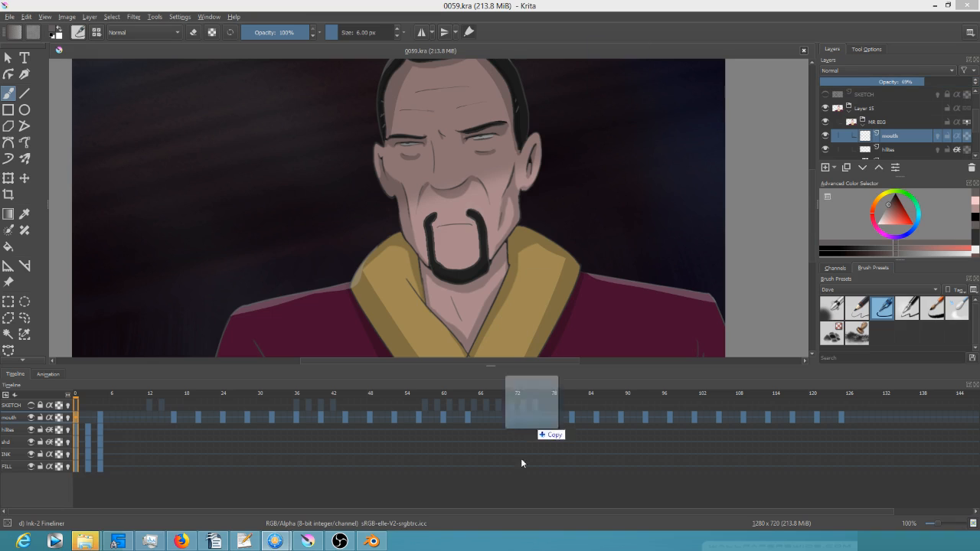
- Switch to Blender and add 0059.avi from the conversions folder above the existing 0059.mp4 strip, starting at about 03:45
left_click(371, 541)
left_click_drag(590, 399, 589, 403)
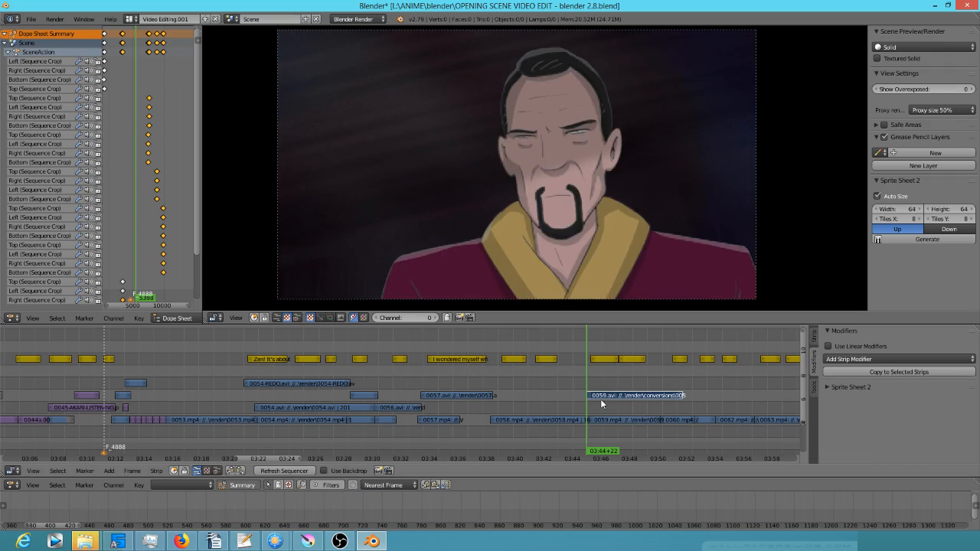
left_click(462, 389)
left_click(590, 380)
left_click_drag(722, 389, 633, 394)
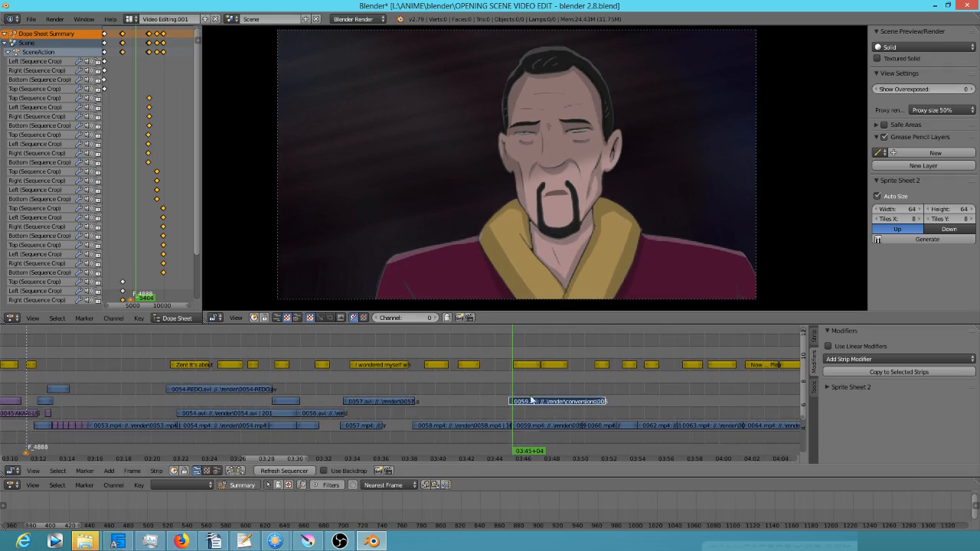
- Play the sequence from 03:32+00 to check shot 0059 in the edit
left_click(344, 386)
key("space")
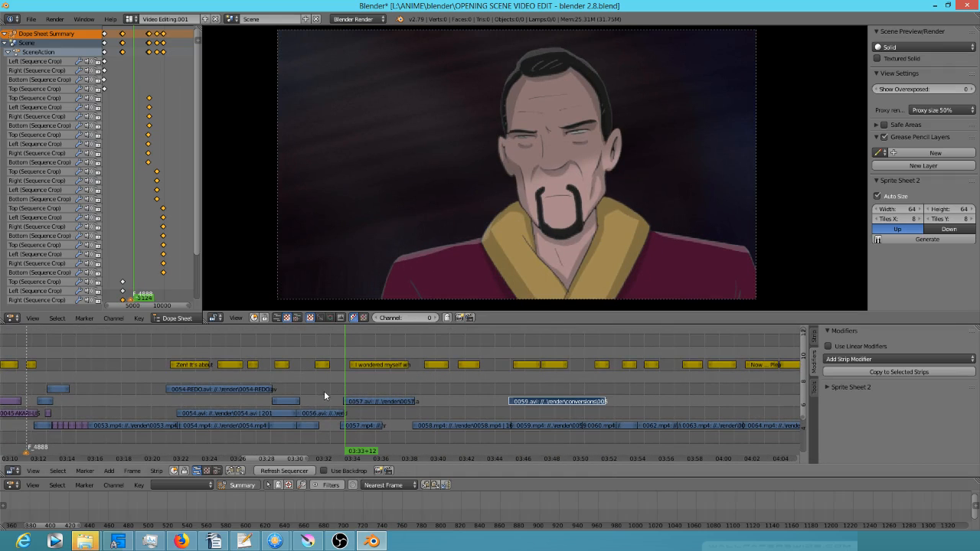
left_click(326, 388)
key("alt+a")
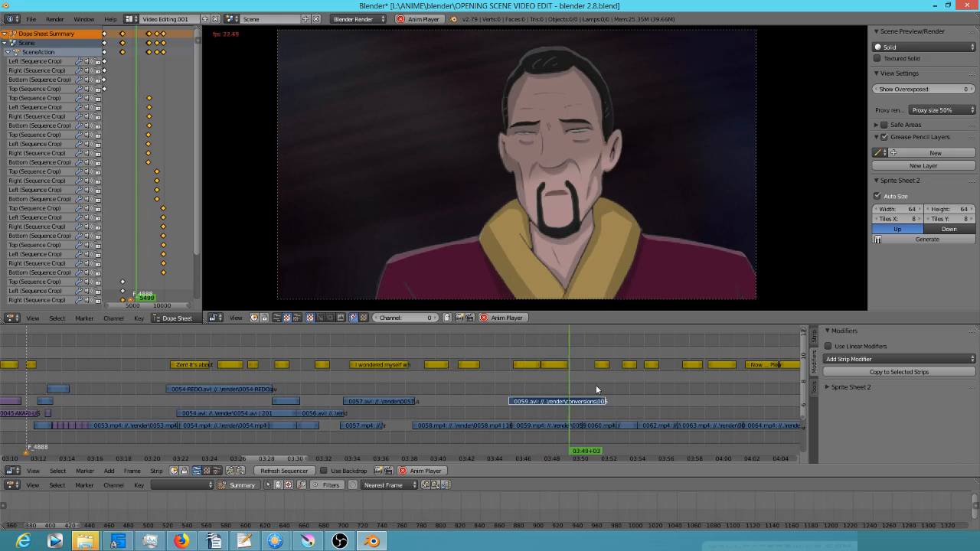
key("Escape")
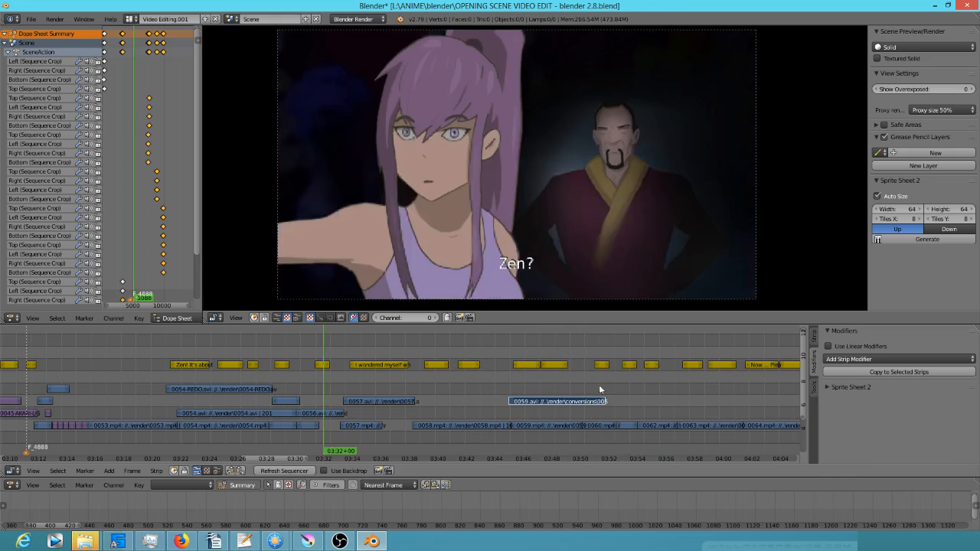
- Move the "An unavoidable precaution, I assure you" subtitle strip so it starts just before 03:49
left_click(574, 389)
scroll(567, 387, "up", 5)
left_click_drag(568, 387, 365, 393)
left_click_drag(429, 373, 458, 373)
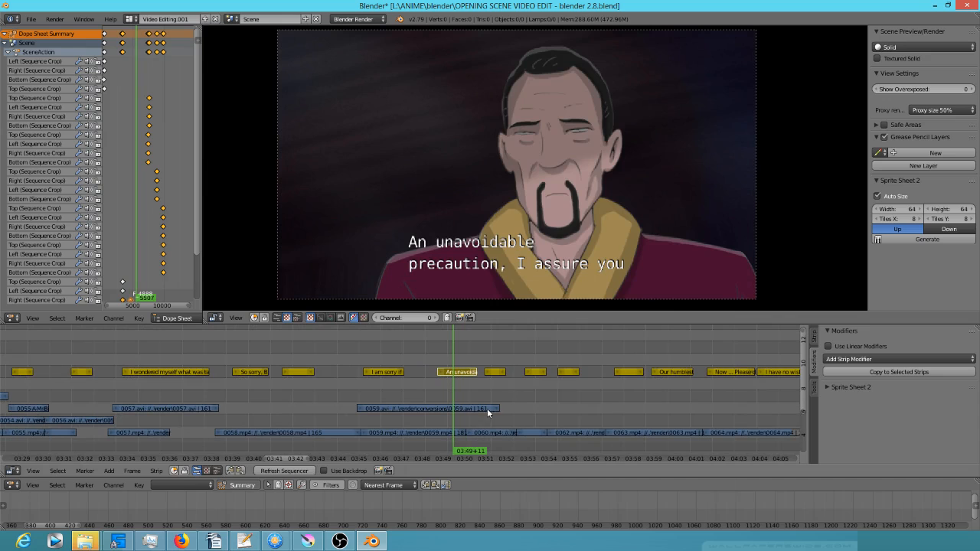
- Select the 0060.mp4 strip following shot 0059 and look over the strips across the whole edit
right_click(492, 433)
right_click(496, 370, "shift")
scroll(595, 412, "down", 2)
right_click(500, 433)
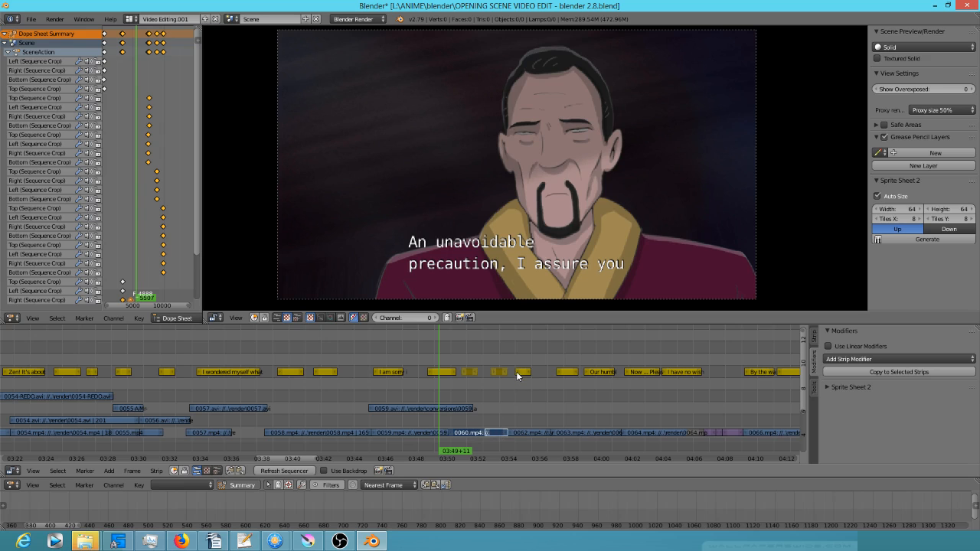
scroll(536, 387, "down", 6)
scroll(499, 377, "down", 3)
left_click_drag(587, 400, 482, 378)
scroll(482, 379, "down", 5)
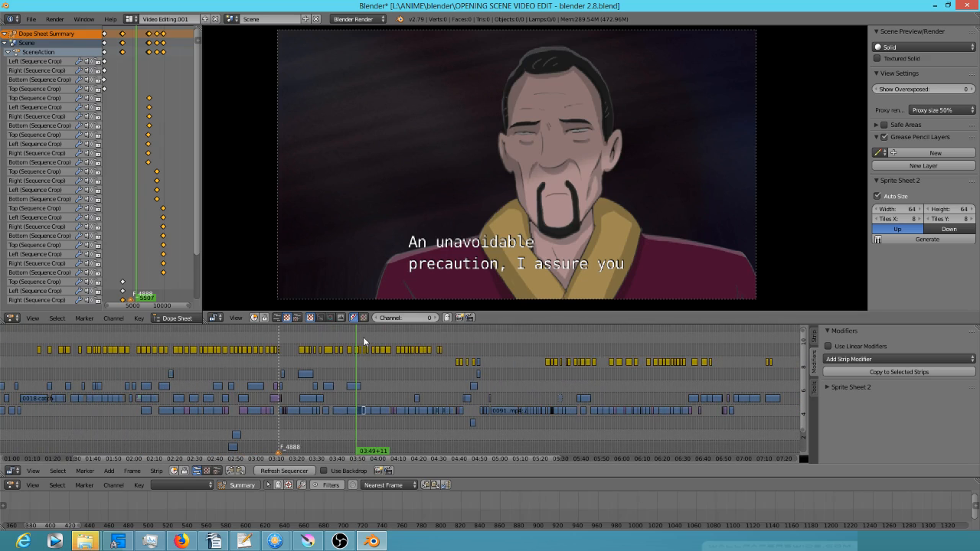
- Select every strip after shot 0059 and shift them 40 frames later so 0060.mp4 follows the end of 0059.avi
key("b")
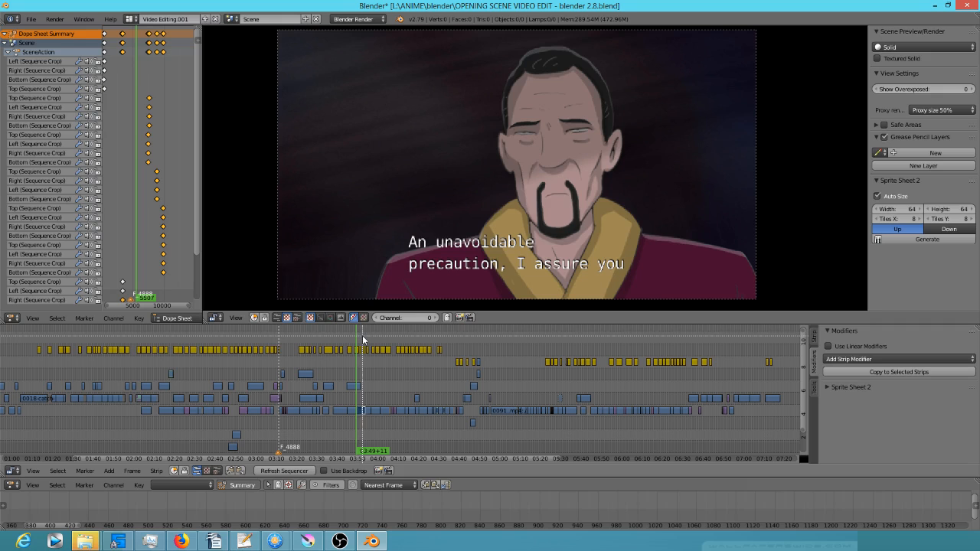
left_click_drag(364, 342, 814, 434)
scroll(354, 362, "up", 6)
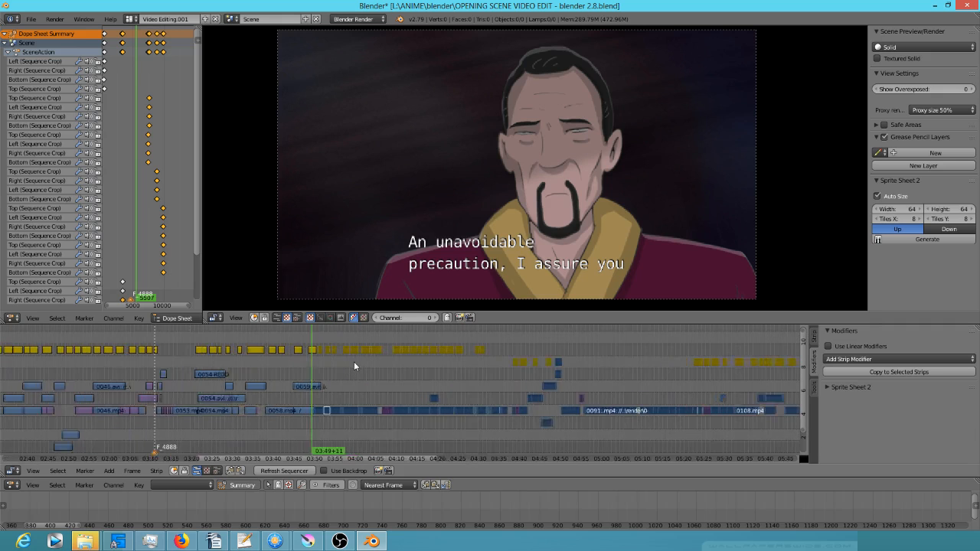
left_click_drag(144, 369, 400, 384)
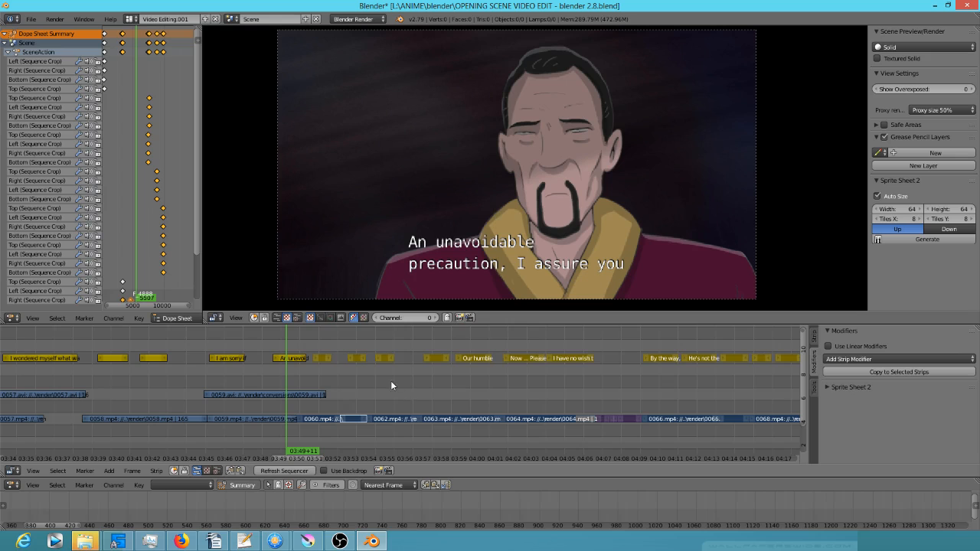
key("g")
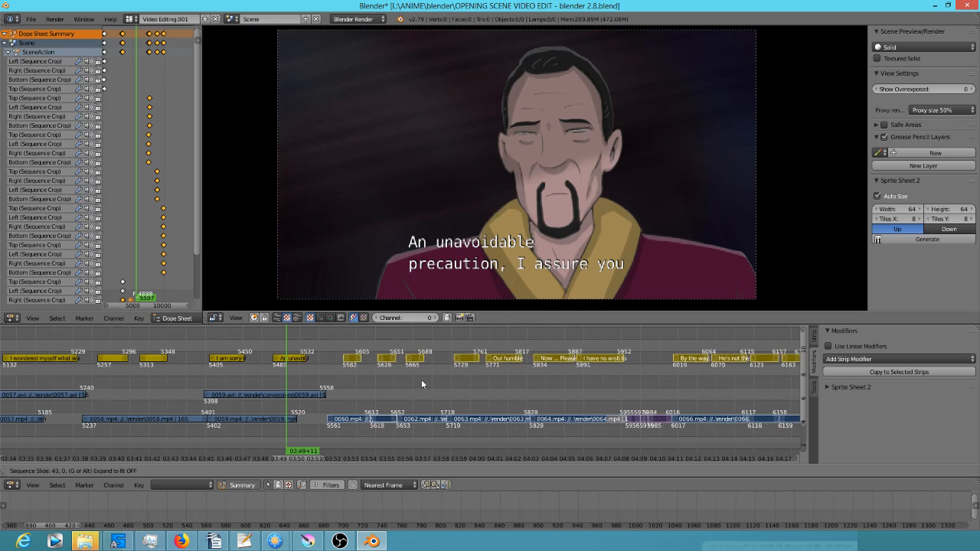
left_click(421, 379)
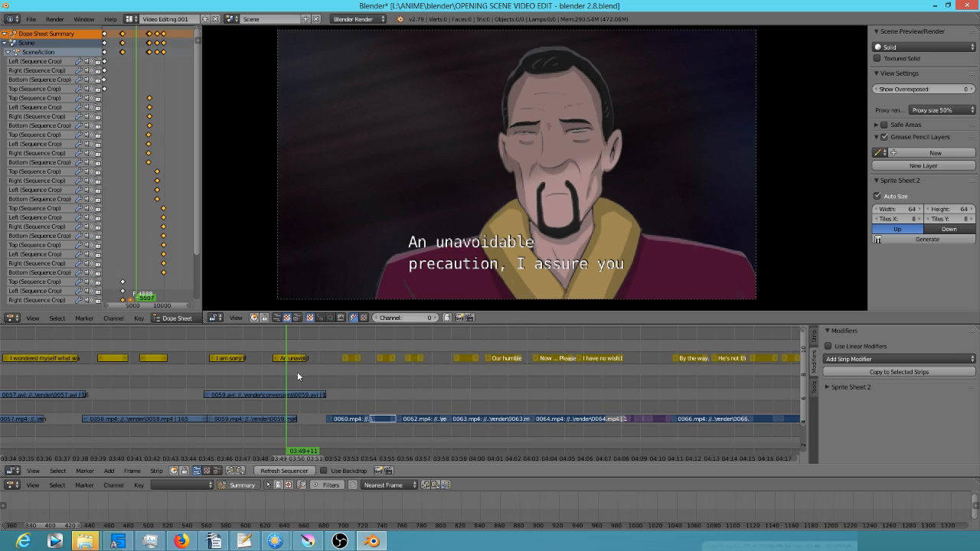
- Play the edit from just before shot 0059 and move the "I am sorry if my men frightened you..." subtitle to about 03:46
left_click(206, 377)
key("space")
left_click(215, 360)
left_click(218, 363)
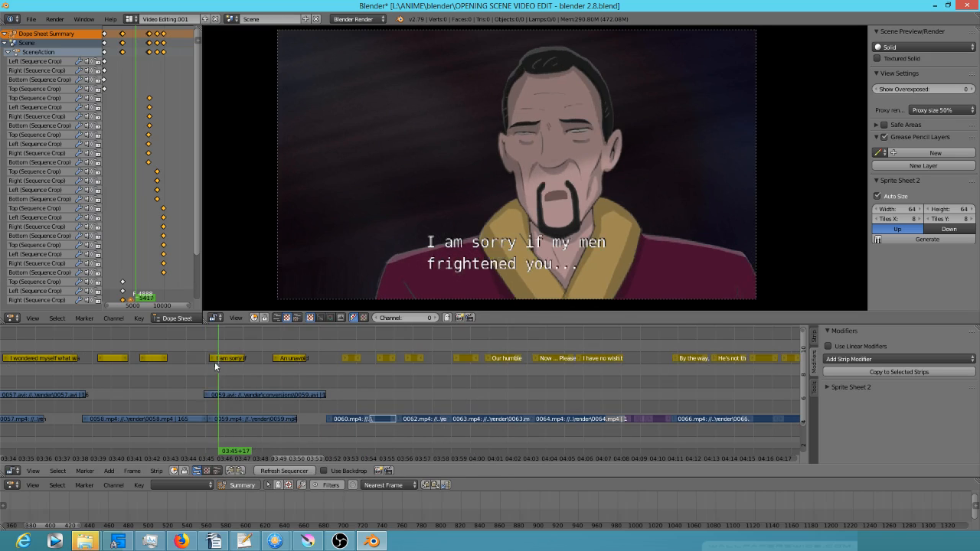
left_click(192, 362)
key("space")
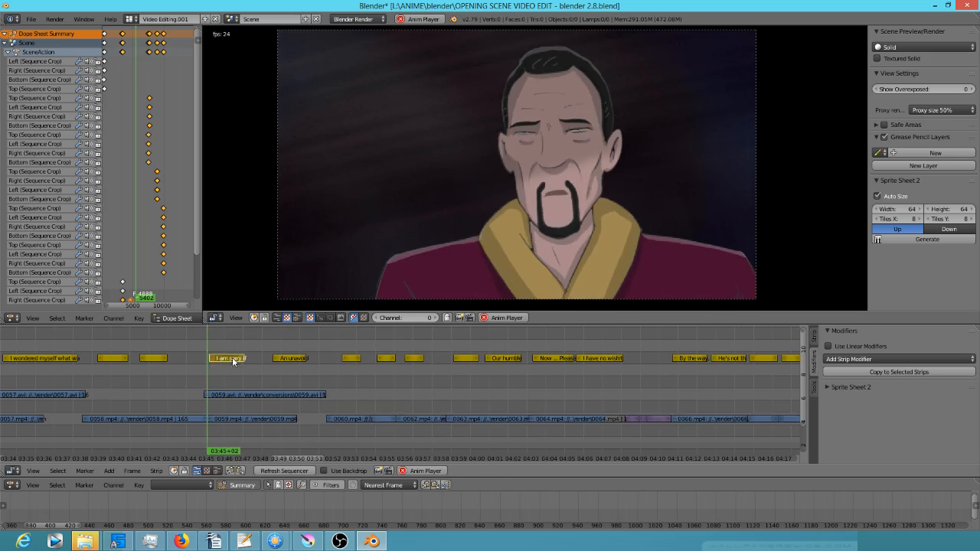
key("space")
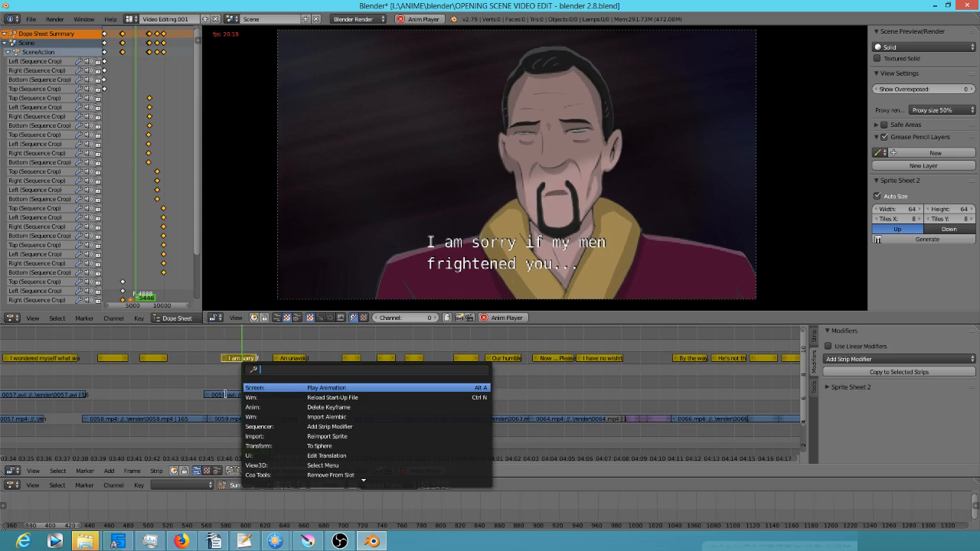
key("Escape")
- Select the 0059.avi strip and scrub to 03:45+21 to check its picture against the subtitle
right_click(232, 394)
key("Escape")
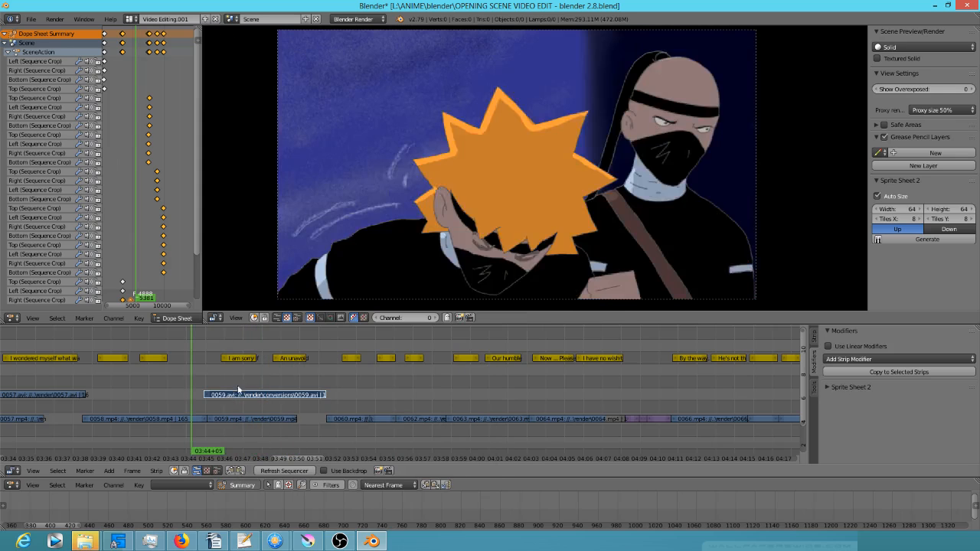
left_click_drag(206, 378, 221, 363)
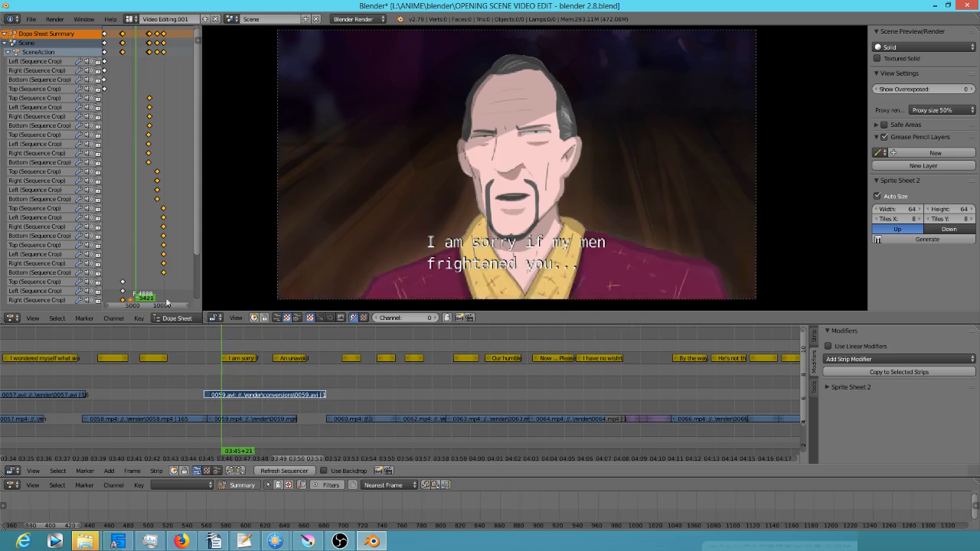
- Save the project and reopen "OPENING SCENE VIDEO EDIT - blender 2.8.blend" from the recent files
left_click(31, 18)
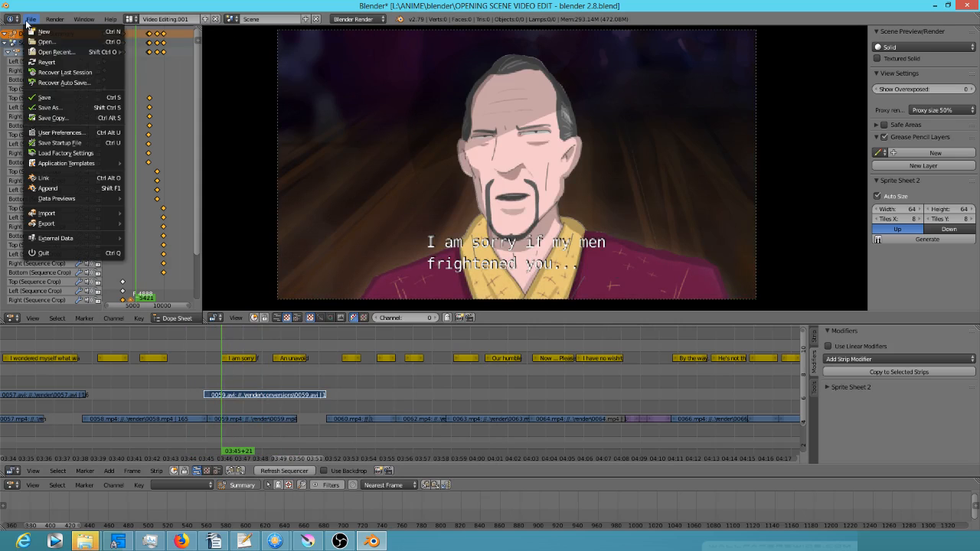
left_click(46, 98)
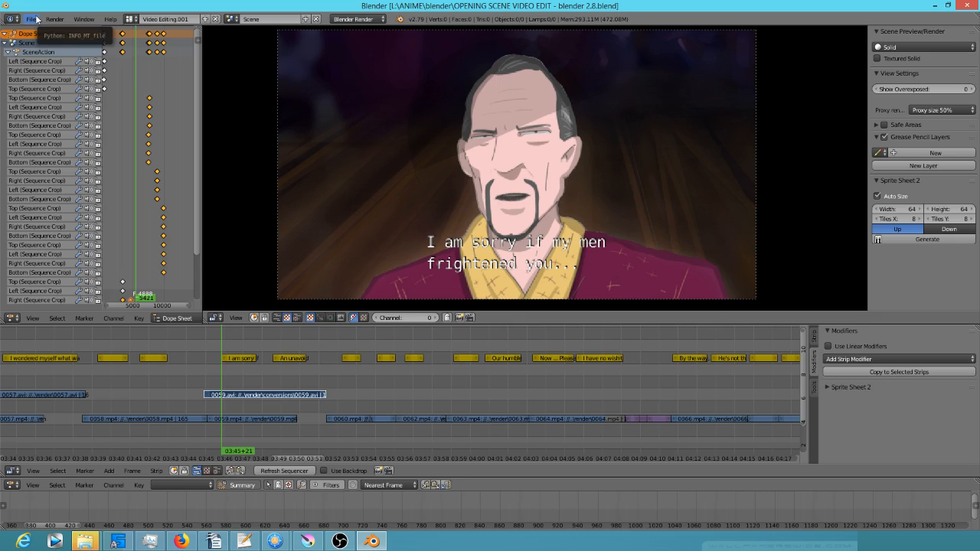
left_click(37, 18)
mouse_move(46, 51)
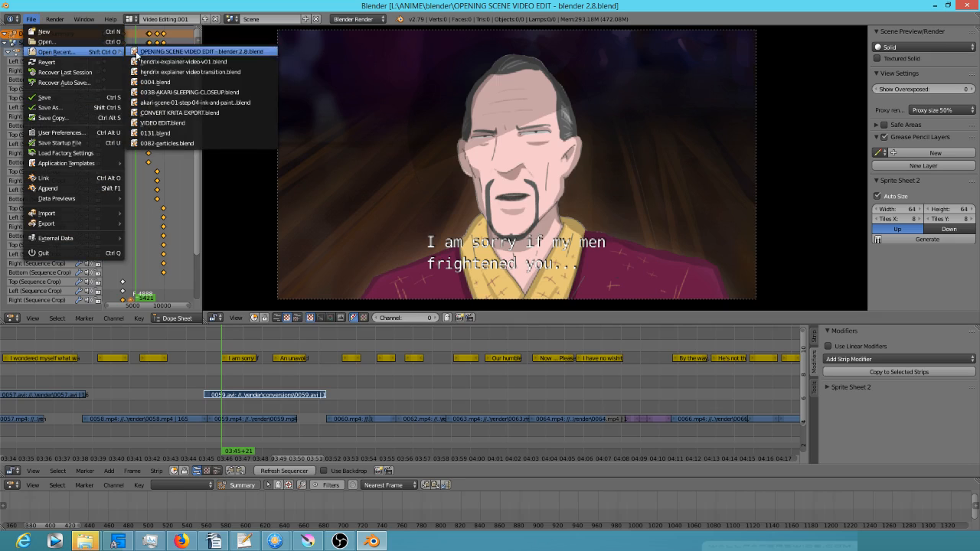
left_click(161, 53)
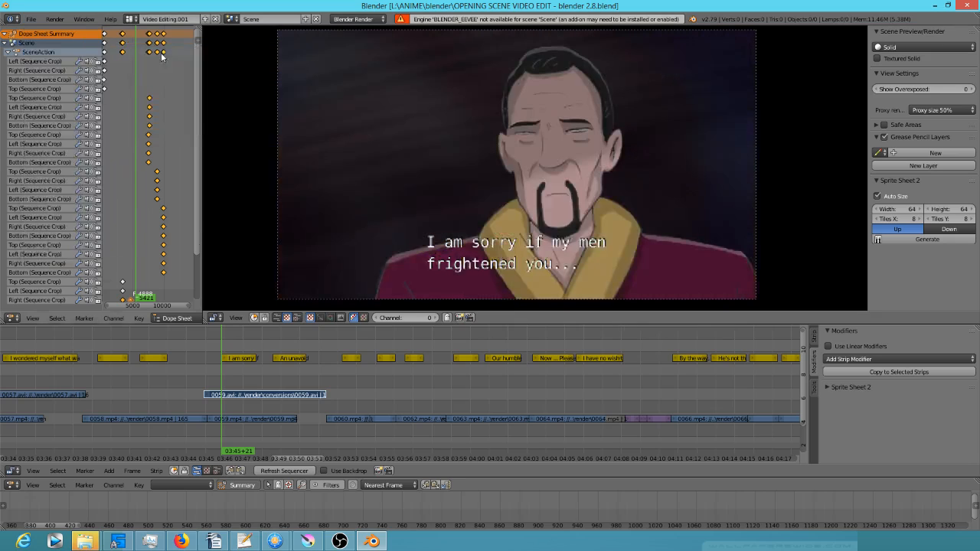
- Play the sequence from just before shot 0059 into shot 0060 to check the lip-sync and the cut
left_click(195, 366)
key("alt+a")
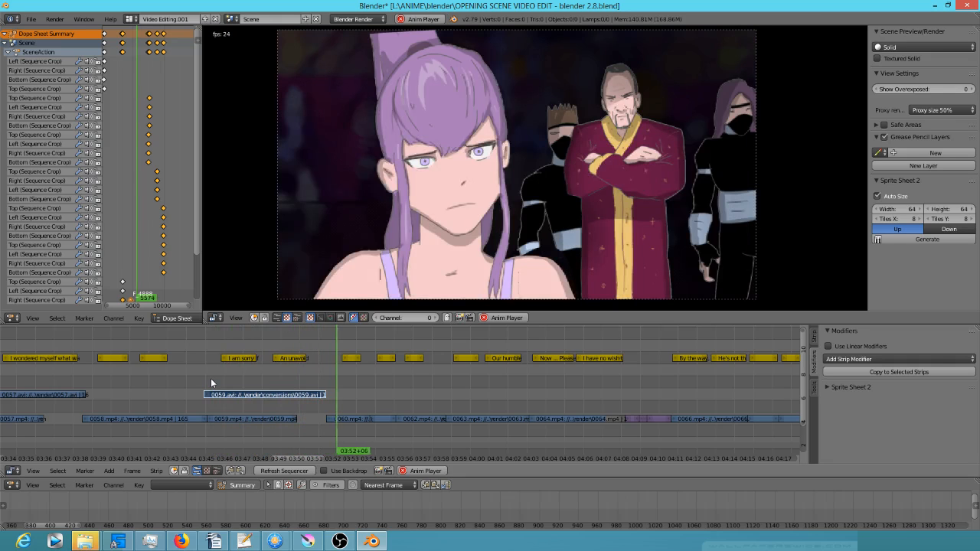
key("shift+a")
key("Escape")
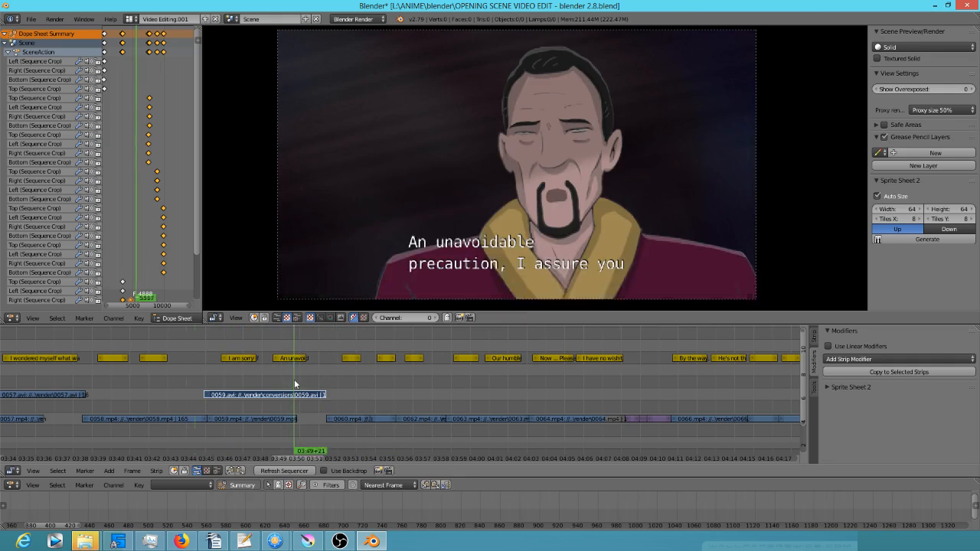
- Move the 0059.avi strip down one channel so it sits directly above 0059.mp4
key("shift+a")
key("g")
left_click(259, 387)
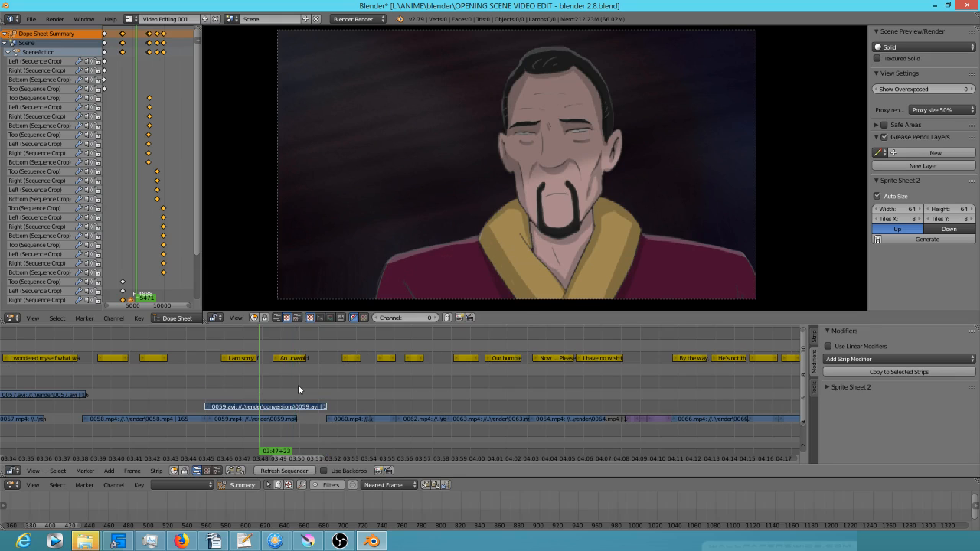
- Play shot 0059 and move the "An unavoidable precaution, I assure you" subtitle strip slightly earlier
key("alt+a")
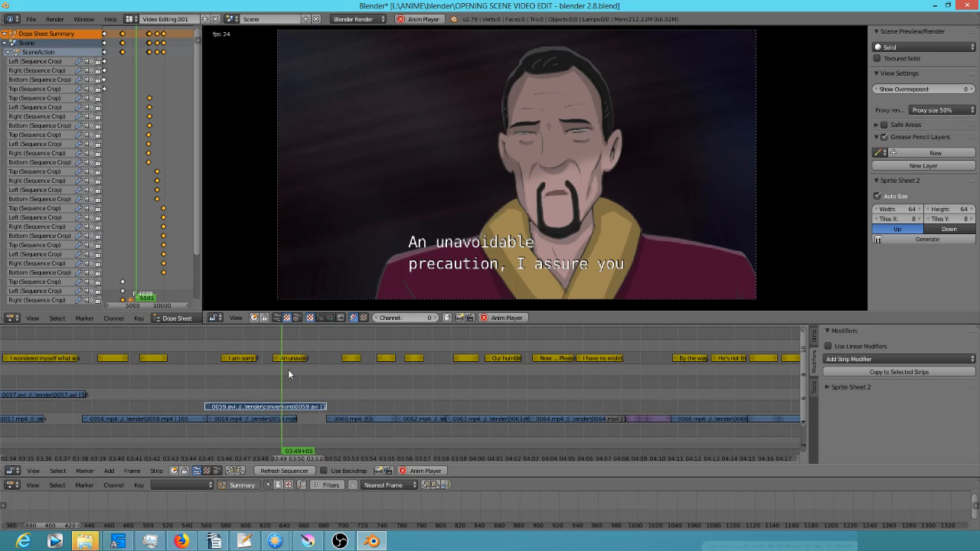
right_click(287, 357)
key("g")
left_click(278, 359)
- Move the "I am sorry if my men frightened you..." subtitle strip slightly earlier, near the start of shot 0059
left_click(213, 371)
right_click(232, 357)
key("g")
left_click(226, 360)
- Play shot 0059 from its start and recheck the transition into shot 0060
left_click(208, 372)
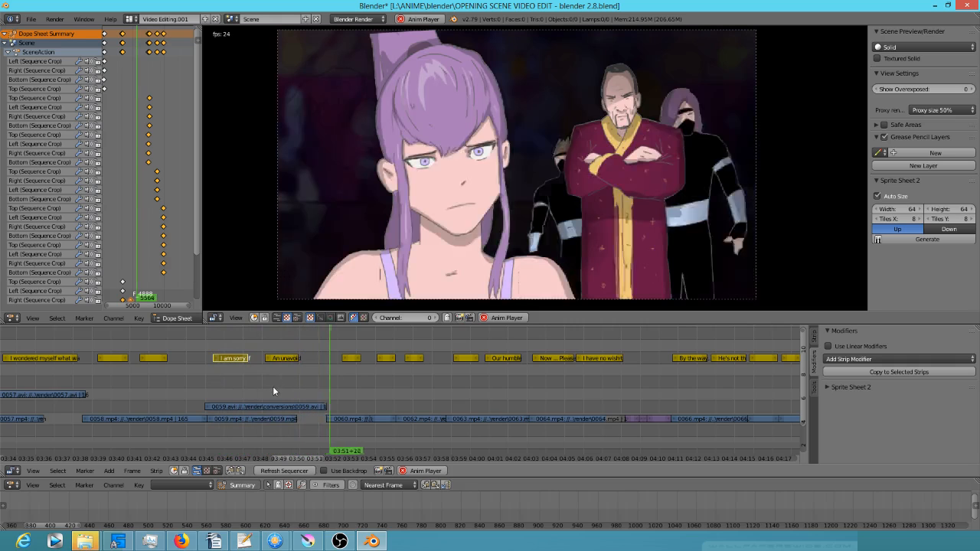
left_click(308, 379)
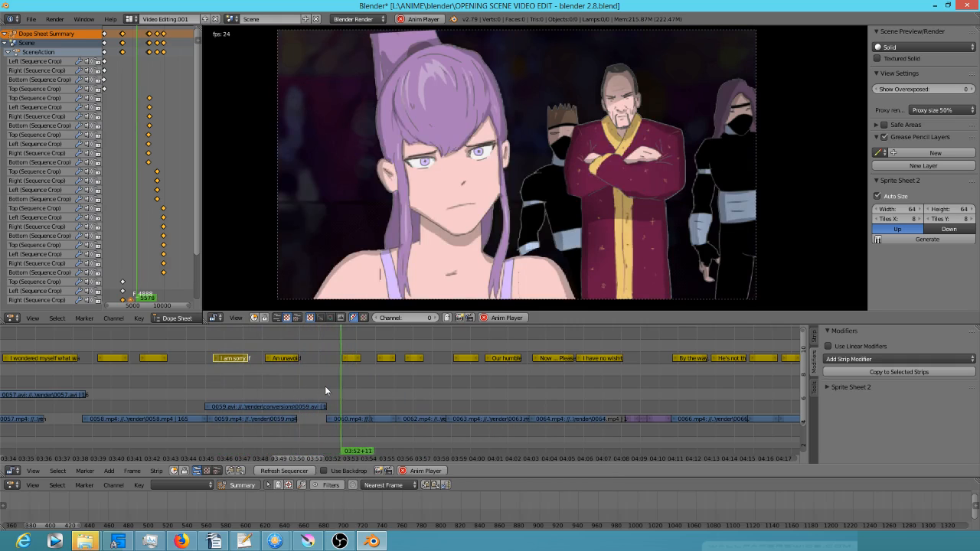
left_click(316, 380)
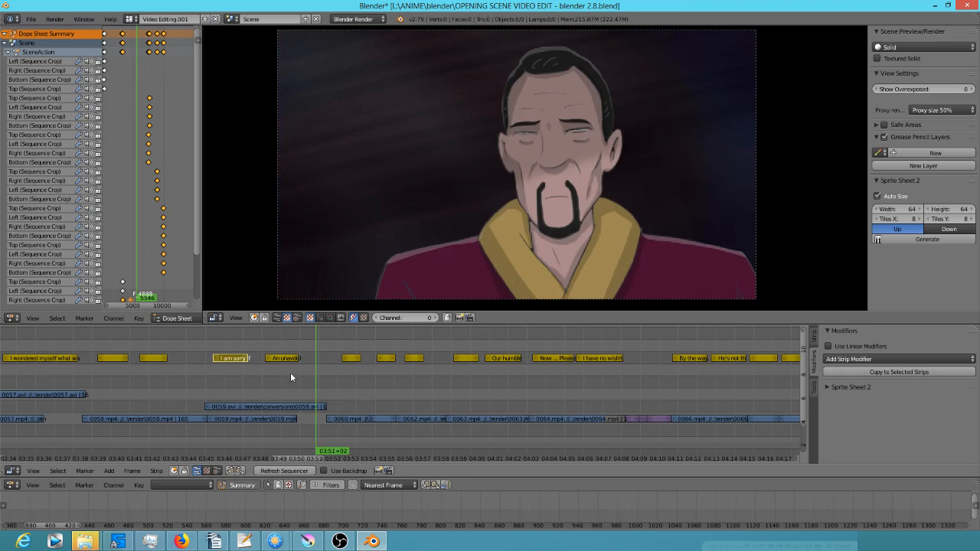
- Save the retimed edit and reload the same blend file from the recent files
left_click(27, 20)
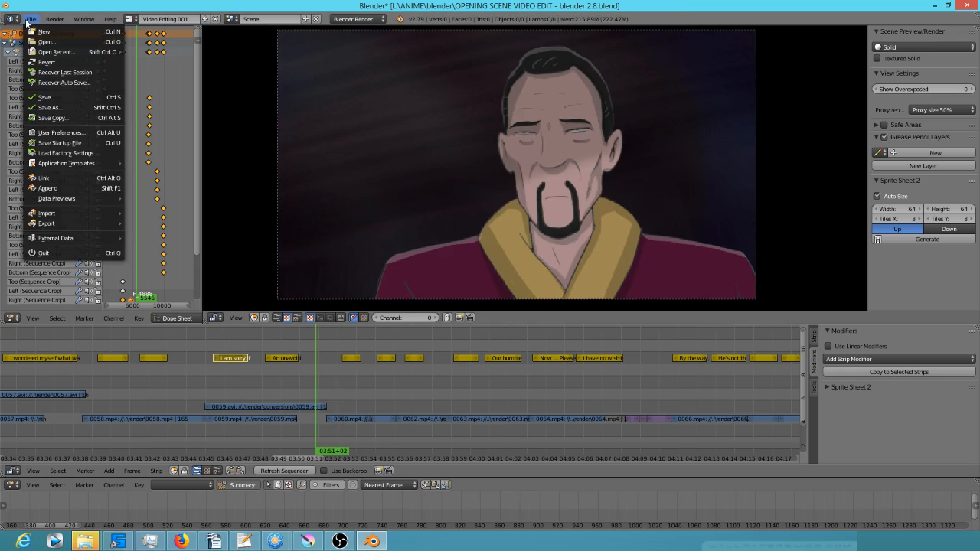
left_click(45, 97)
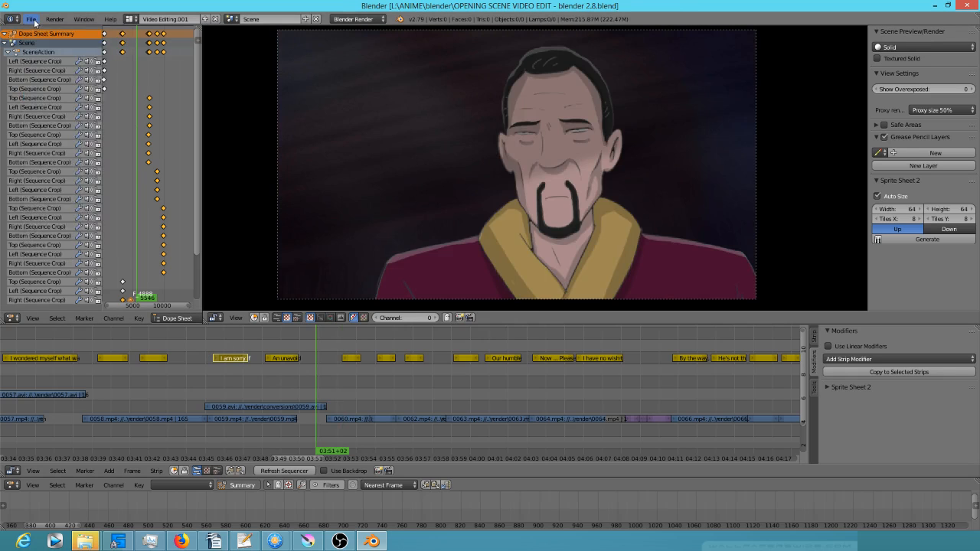
left_click(31, 20)
mouse_move(56, 56)
left_click(163, 55)
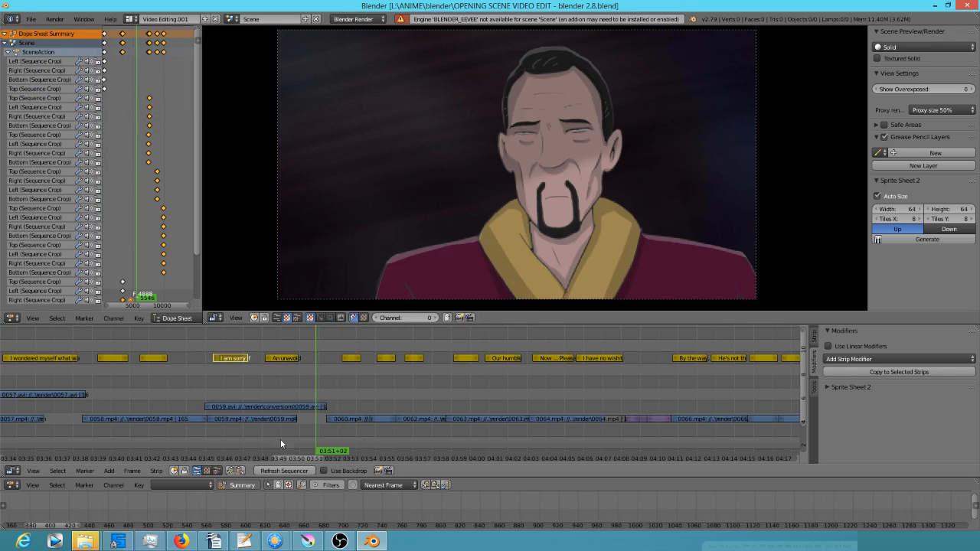
- Replay shot 0059 and the cut to shot 0060, ending on the frame at 03:51+20
left_click_drag(208, 358, 263, 374)
key("space")
key("Escape")
key("alt+a")
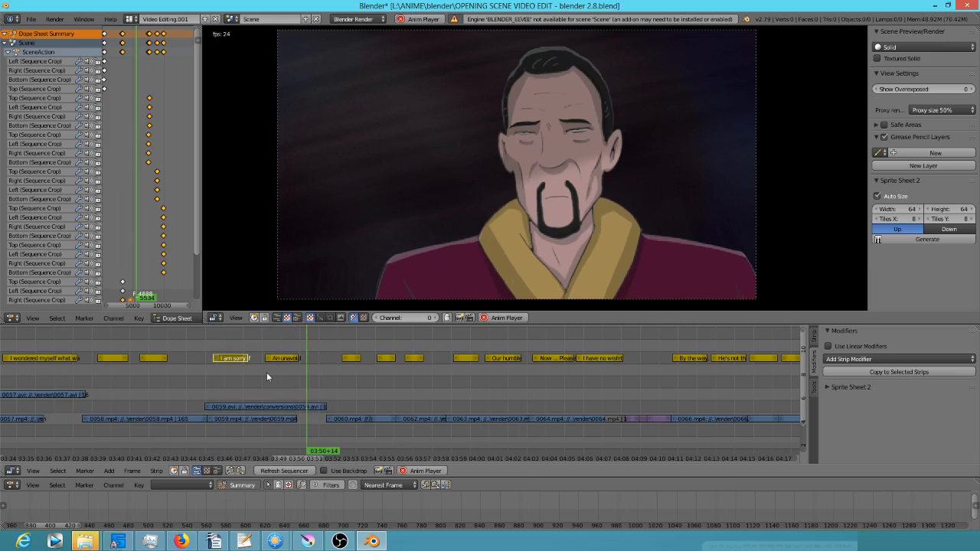
left_click(319, 375)
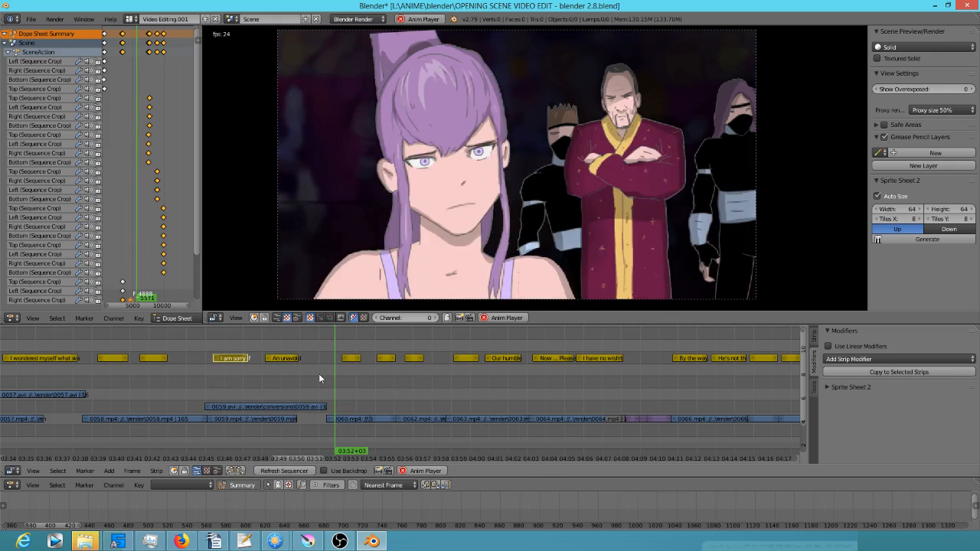
left_click(318, 381)
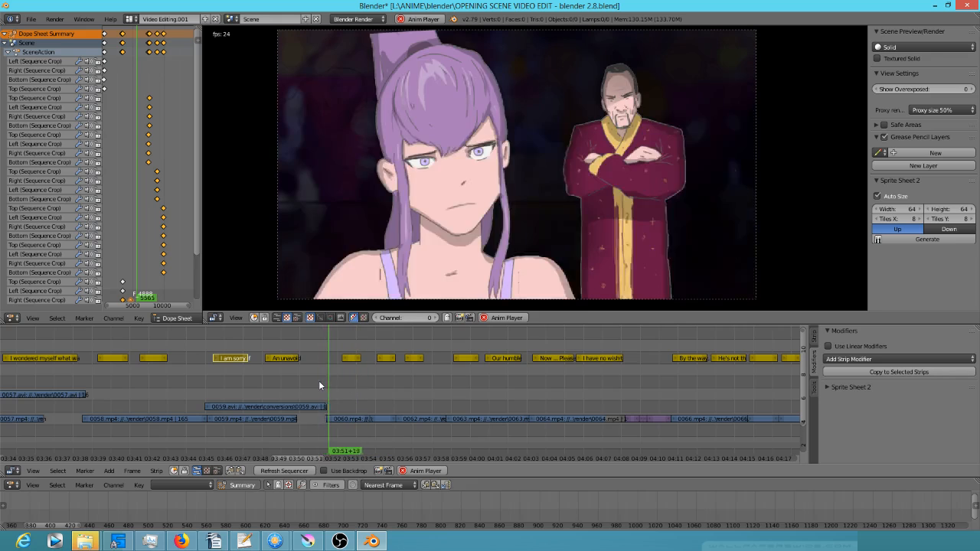
key("alt+a")
mouse_move(328, 380)
left_mouse_down()
mouse_move(321, 374)
mouse_move(356, 379)
mouse_move(330, 373)
left_mouse_up()
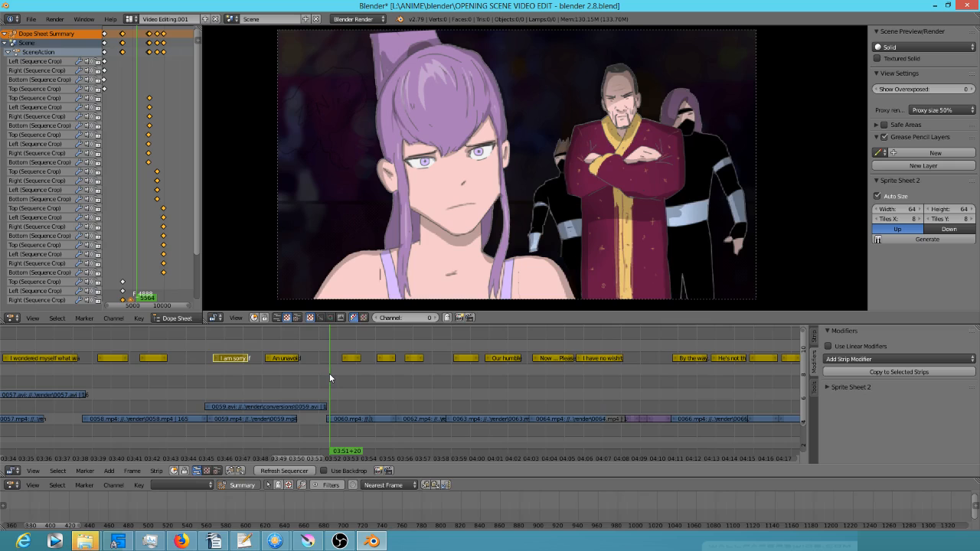
- Scrub through the edit between about 03:25 and 03:57 to review the shots surrounding 0059
left_click(176, 385)
scroll(234, 384, "down", 2)
scroll(234, 383, "down", 4)
left_click_drag(207, 371, 375, 395)
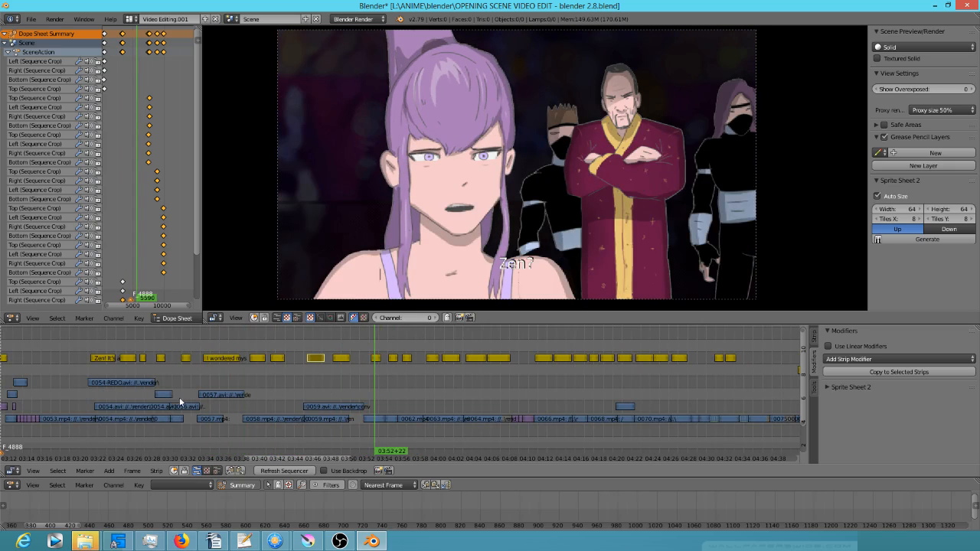
left_click_drag(80, 371, 125, 376)
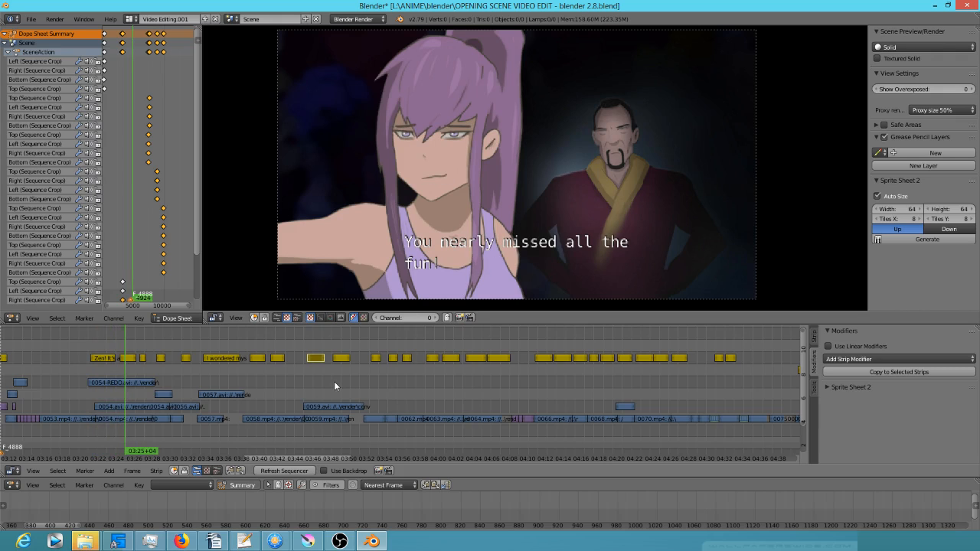
left_click(335, 381)
left_click(388, 390)
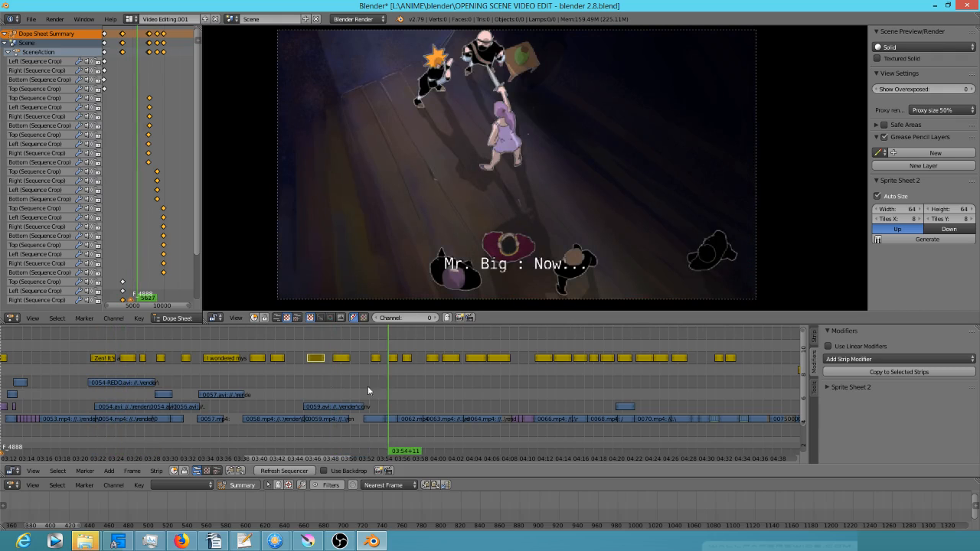
left_click(414, 402)
scroll(398, 388, "up", 5)
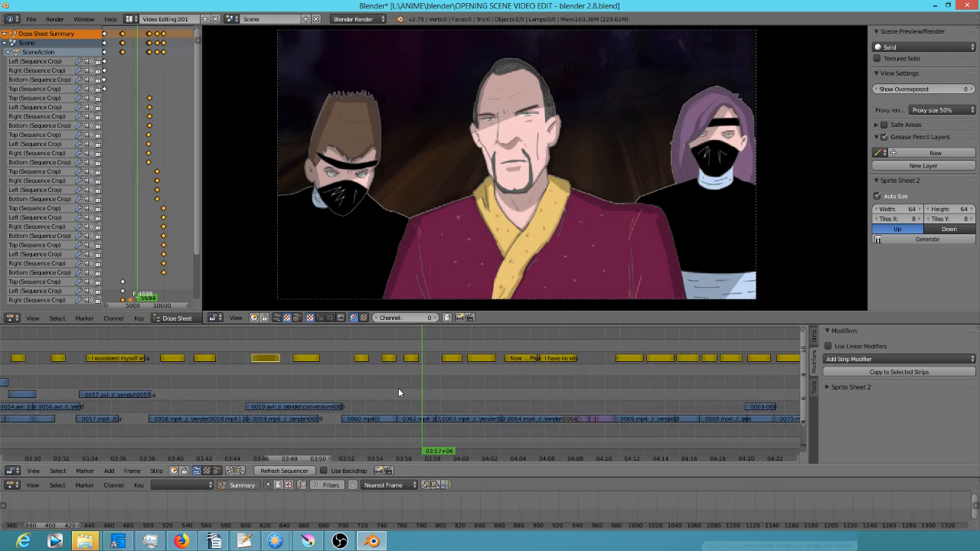
left_click(348, 386)
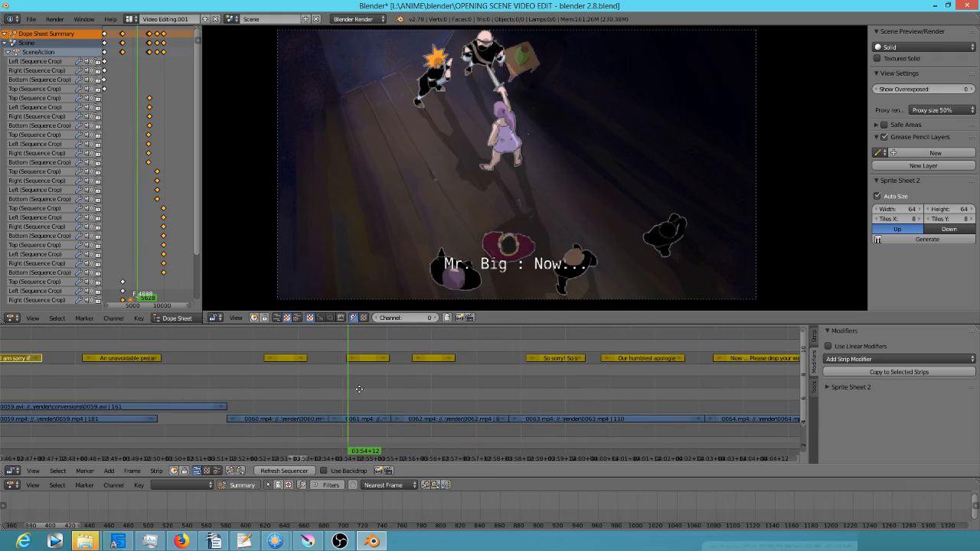
scroll(414, 392, "down", 5)
left_click_drag(414, 395, 370, 382)
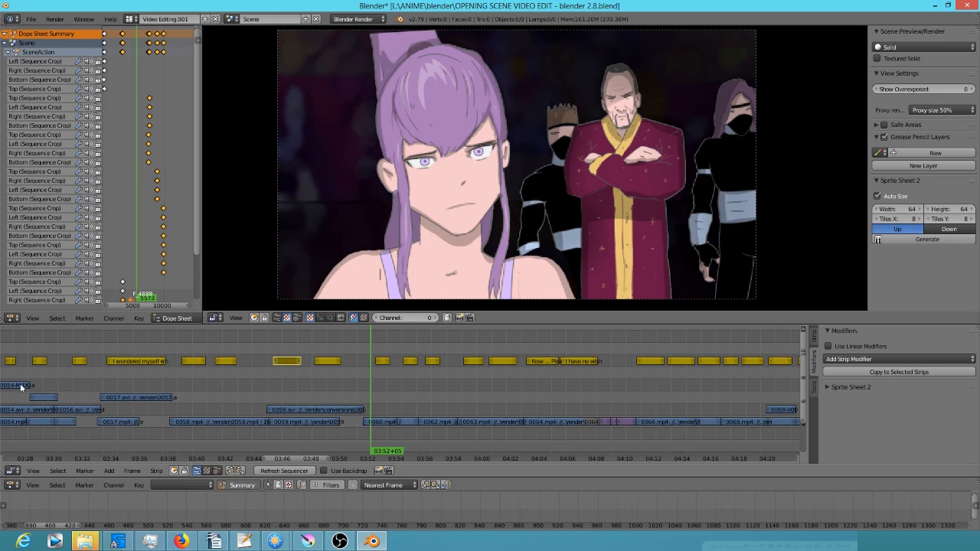
left_click(85, 386)
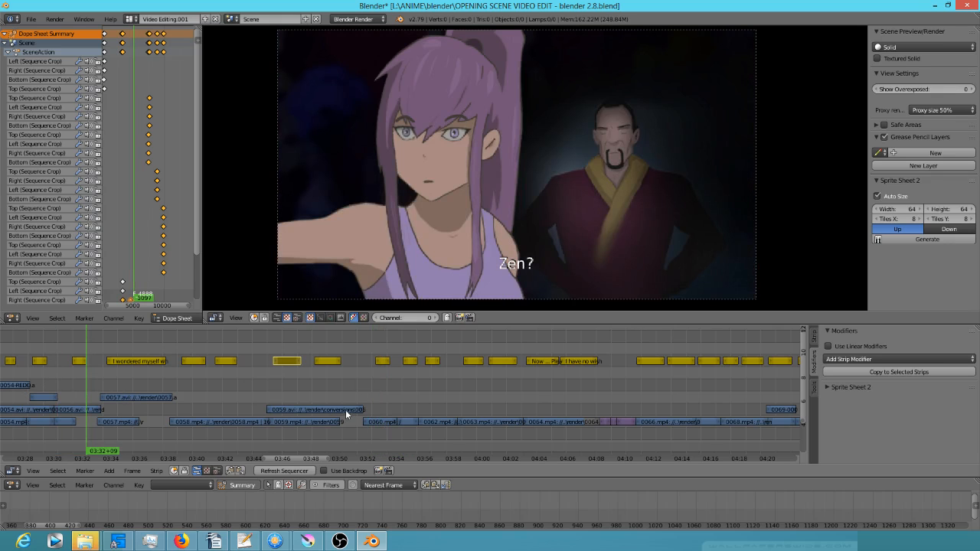
- Add a Curves modifier to the 0060.mp4 strip and darken the shot by lowering the curve's end point to Y 0.73750
left_click(376, 391)
right_click(374, 424)
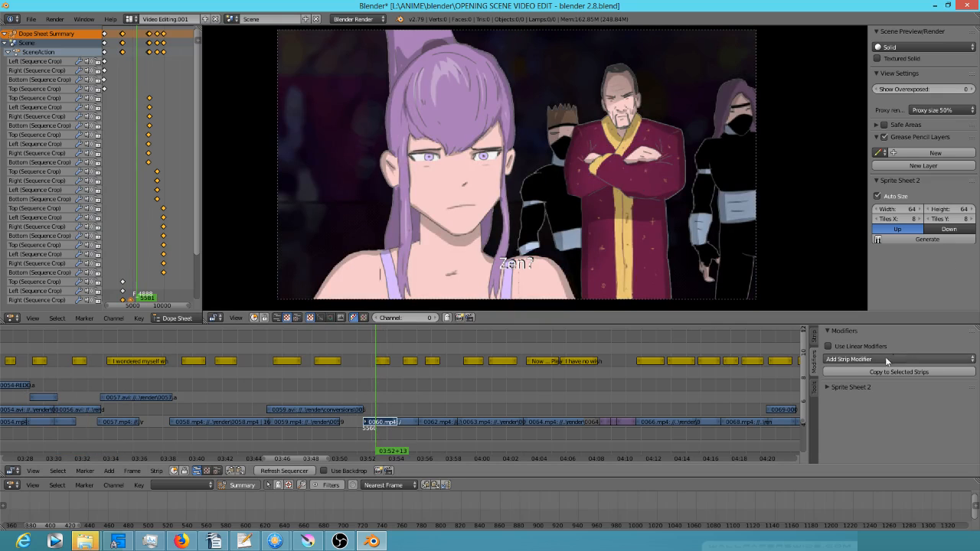
left_click(860, 357)
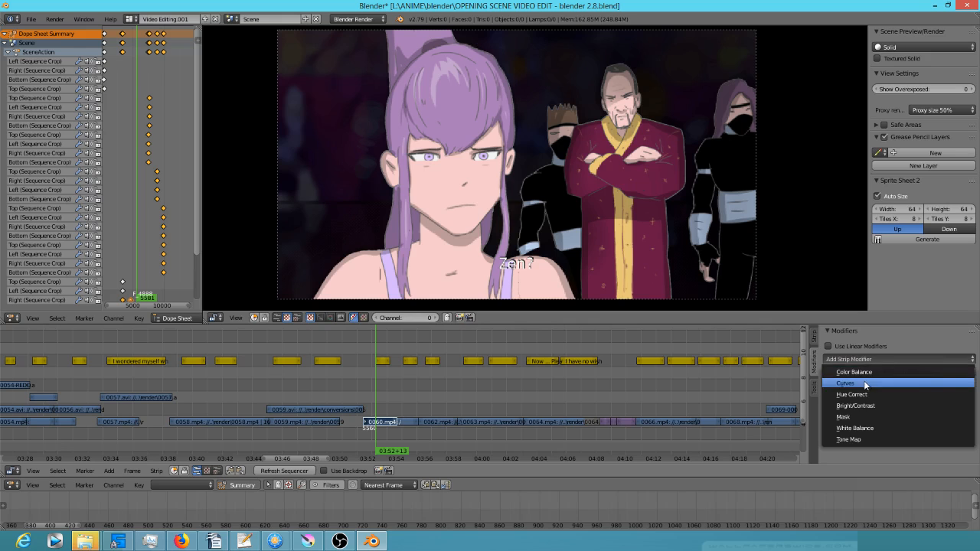
left_click(864, 382)
scroll(953, 373, "down", 2)
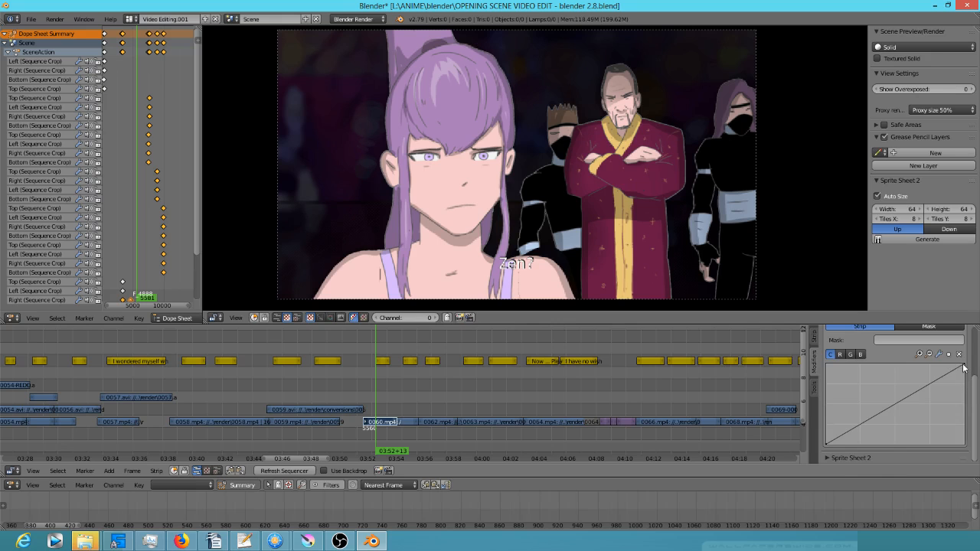
left_click_drag(964, 366, 965, 389)
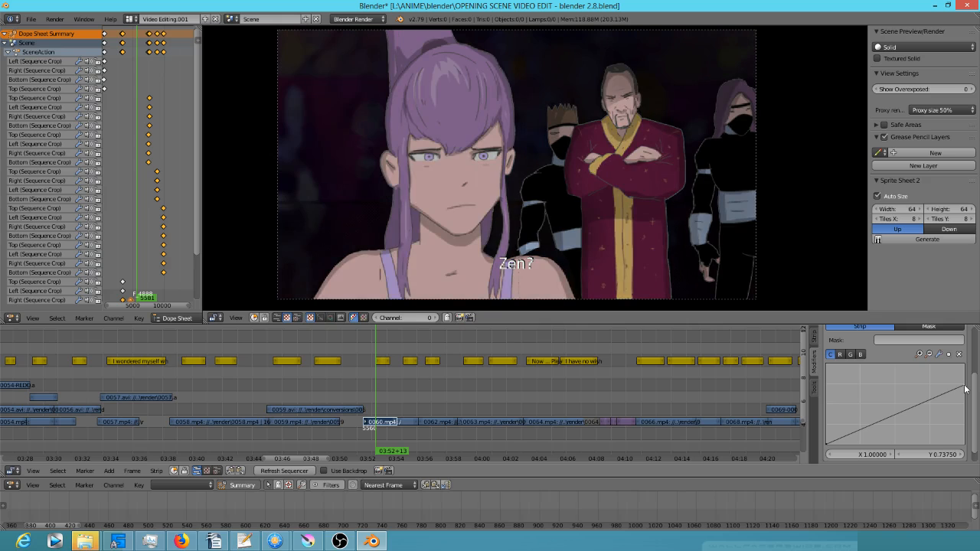
- Compare shot 0060 with the earlier shot near 03:31 and lower its curve's end point to Y 0.71250
left_click(75, 384)
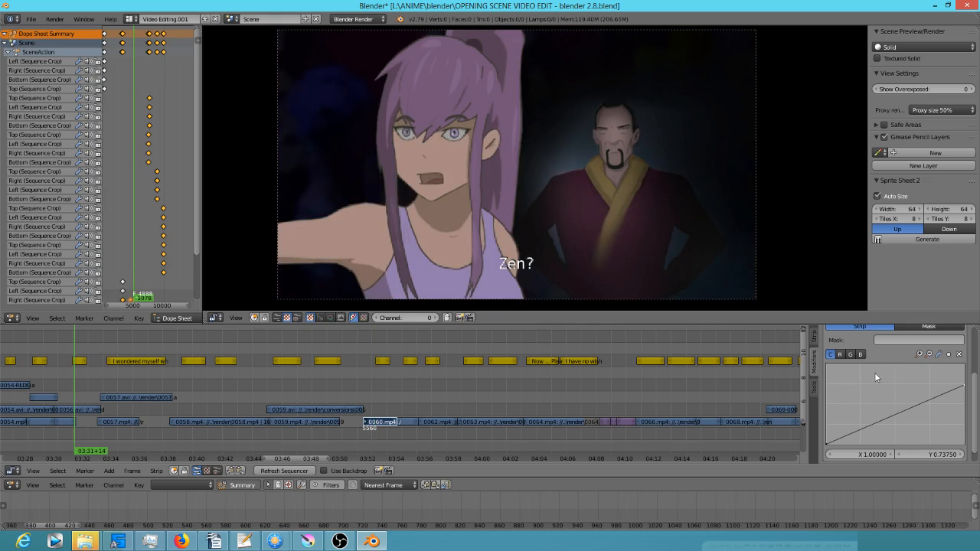
left_click(376, 400)
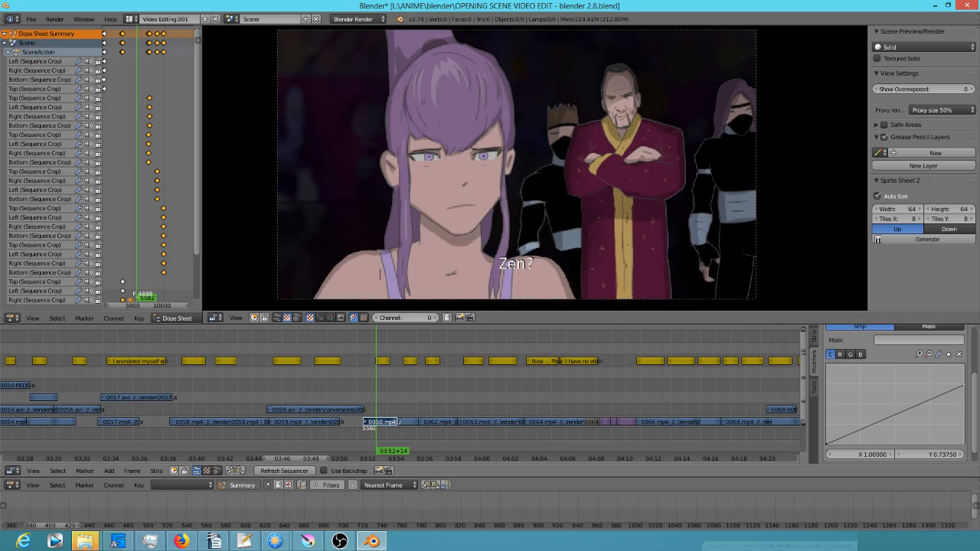
scroll(658, 222, "down", 1)
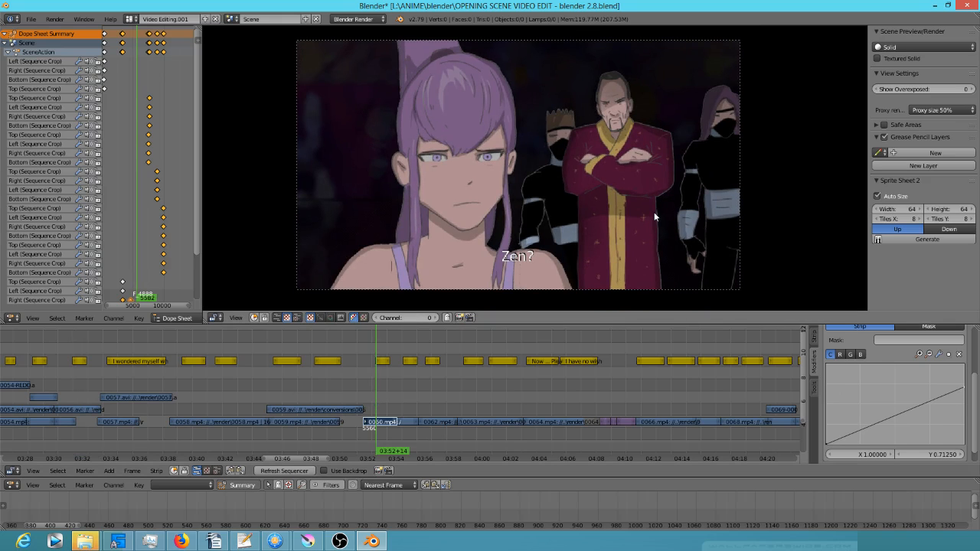
- Compare the darkened start of shot 0060 with the earlier shot near 03:31 once more and save the edit
left_click_drag(334, 370, 371, 378)
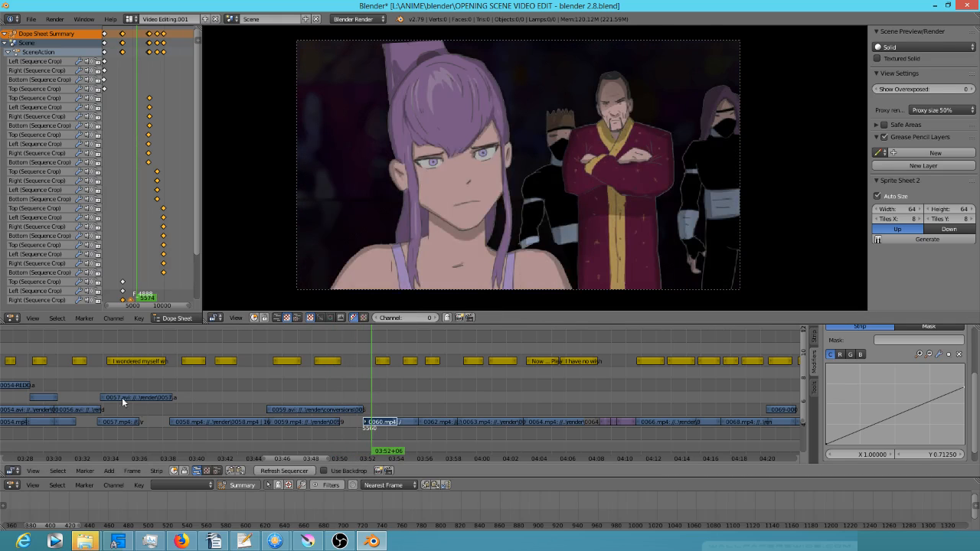
left_click(85, 379)
left_click(378, 384)
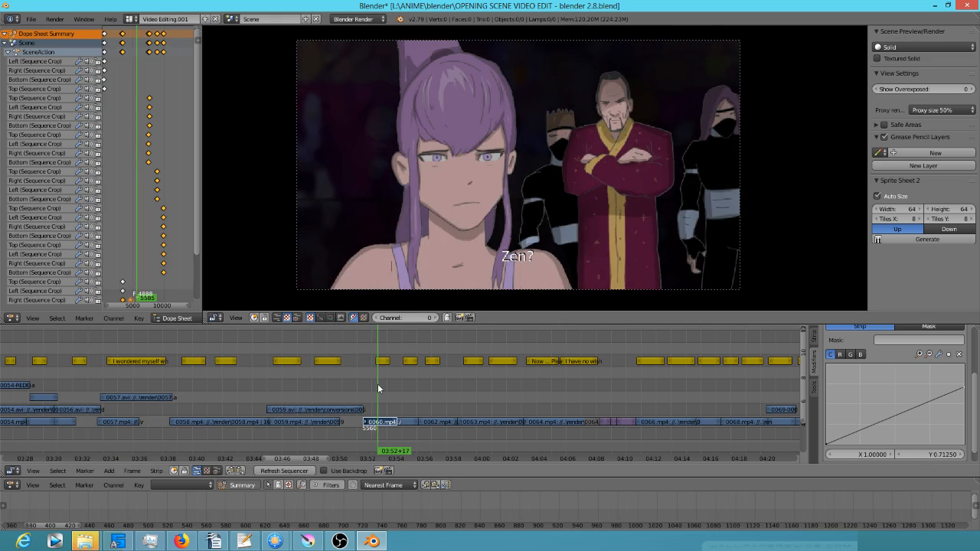
mouse_move(377, 384)
left_mouse_down()
mouse_move(408, 389)
mouse_move(348, 384)
mouse_move(367, 385)
left_mouse_up()
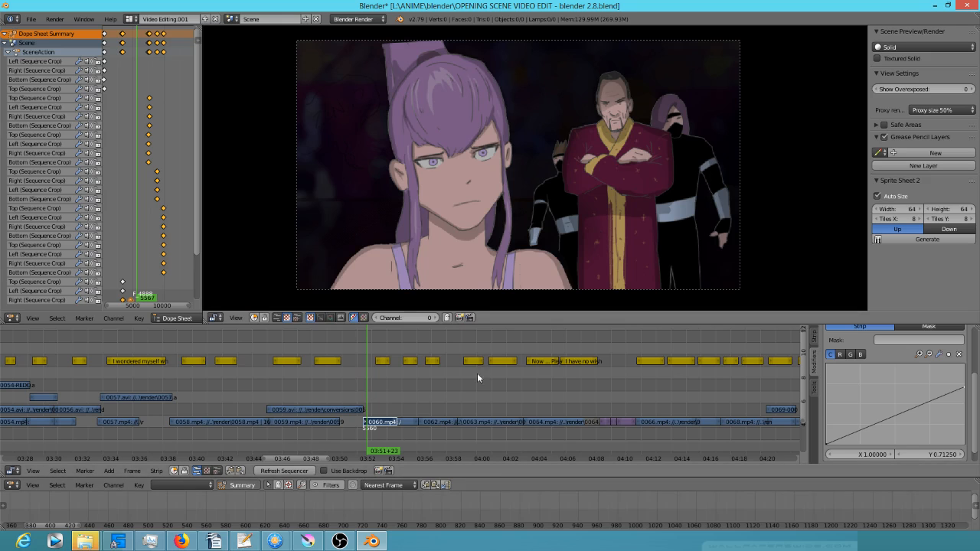
left_click(30, 23)
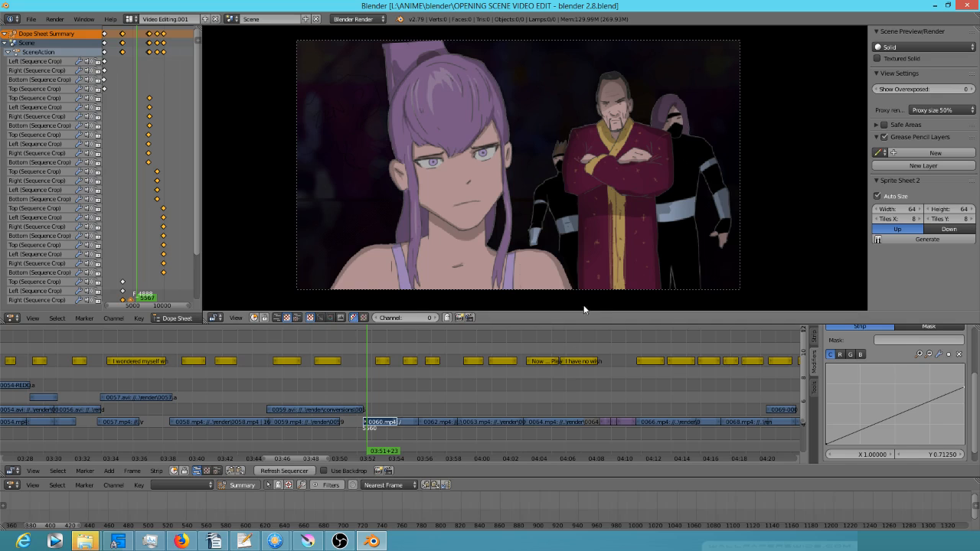
- Play the cut from shot 0059 into 0060 and the earlier shots from about 03:31 to check their brightness
left_click(363, 390)
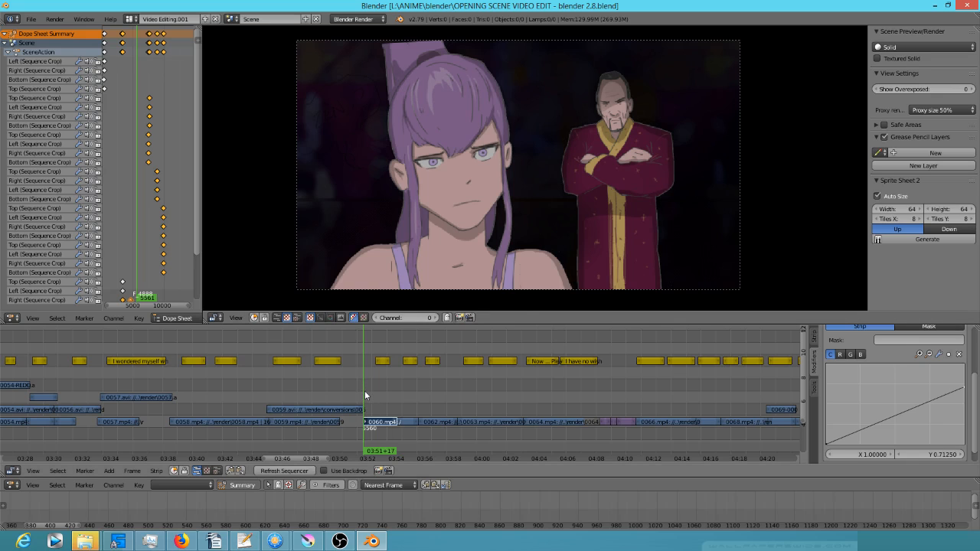
key("alt+a")
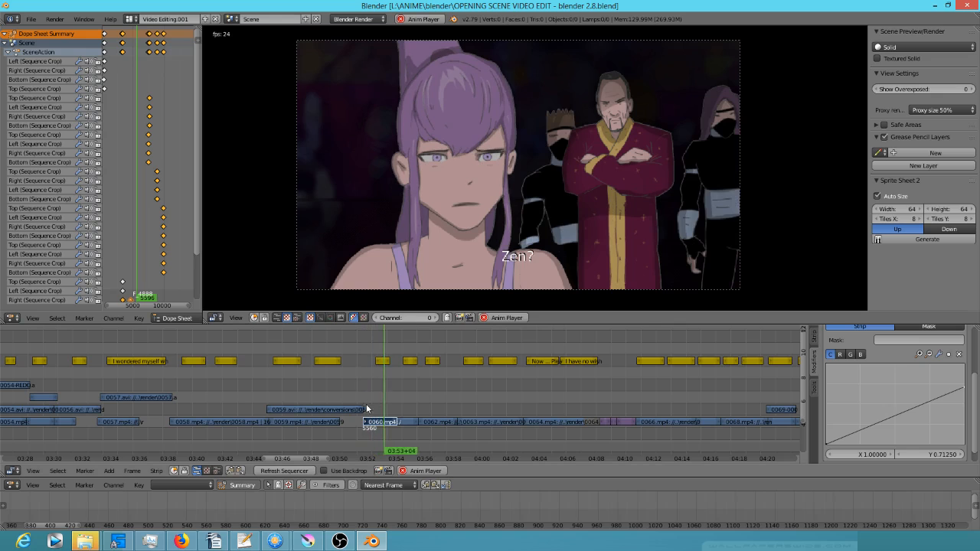
left_click(354, 391)
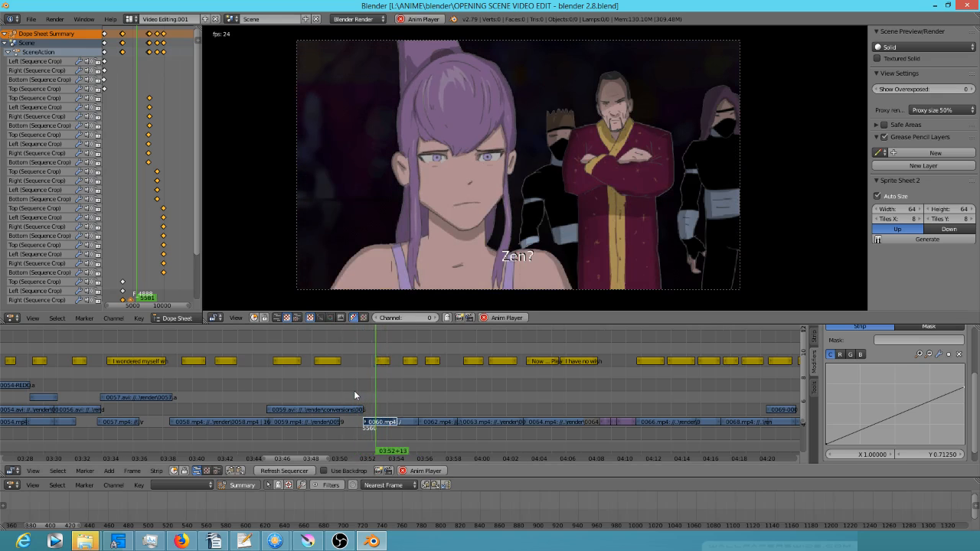
left_click(348, 391)
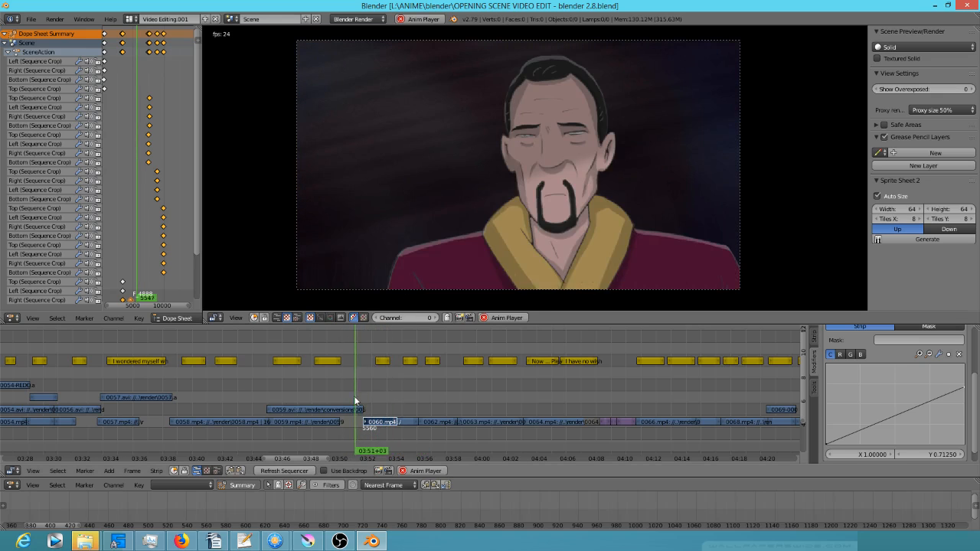
left_click(65, 383)
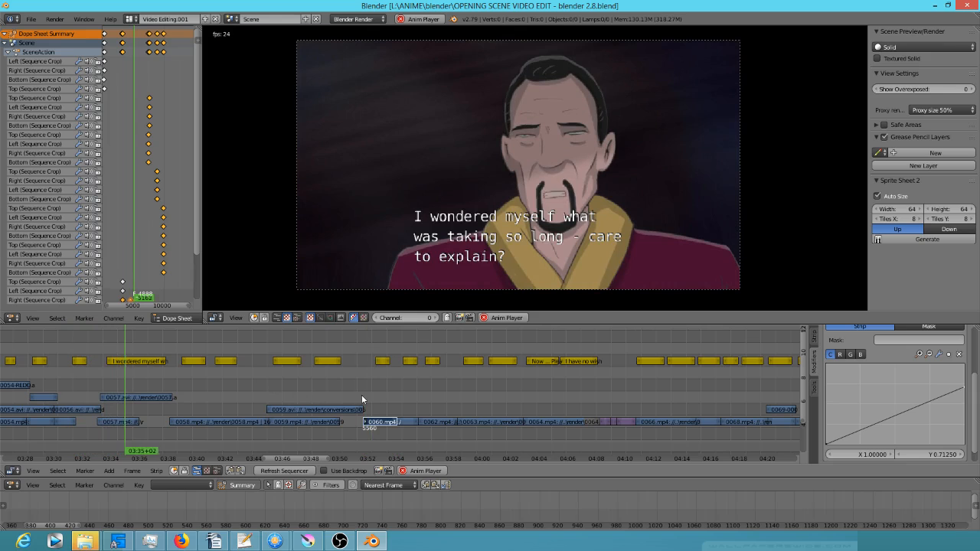
left_click(352, 391)
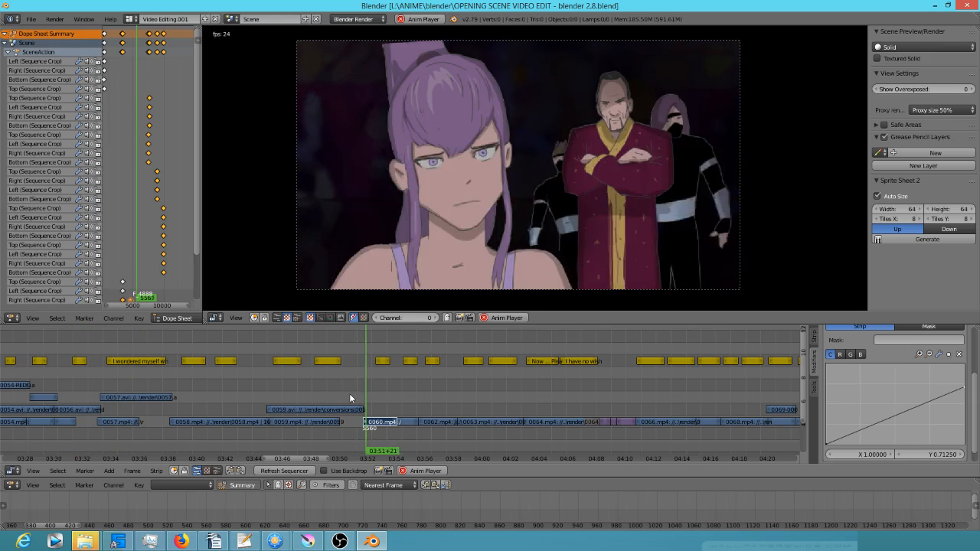
key("alt+a")
- Examine the characters in shot 0060 close up at 03:52+16 and compare them with the end of shot 0059
left_click_drag(356, 390, 376, 389)
scroll(483, 169, "up", 4)
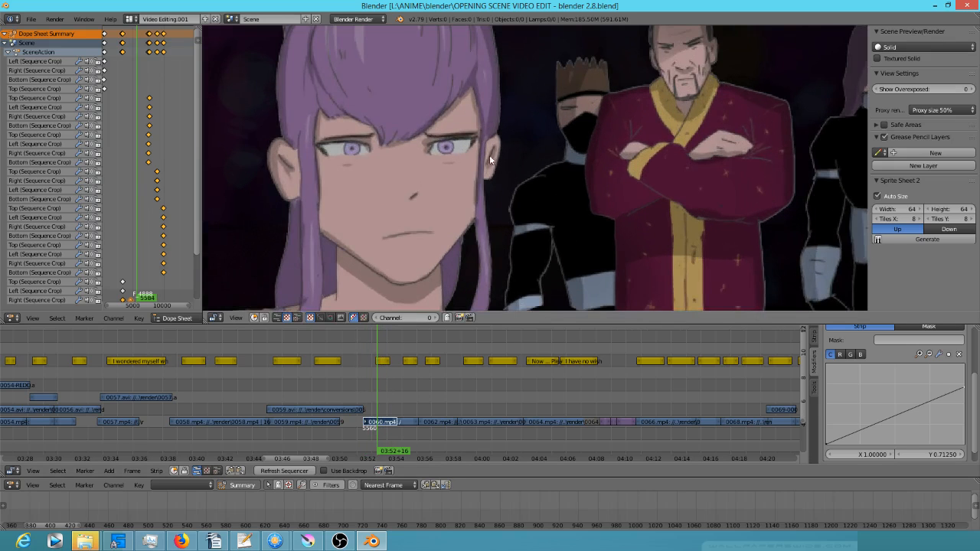
scroll(490, 154, "up", 3)
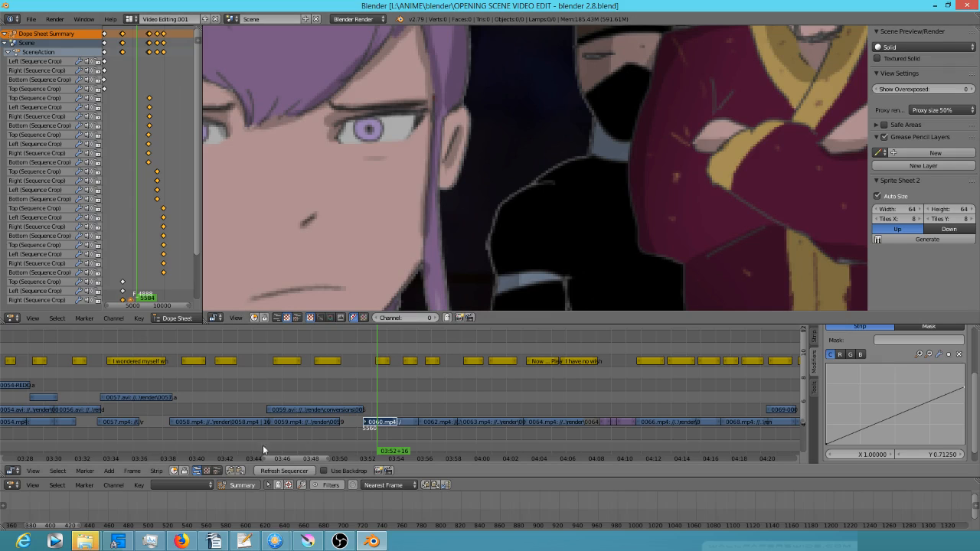
left_click_drag(347, 382, 360, 383)
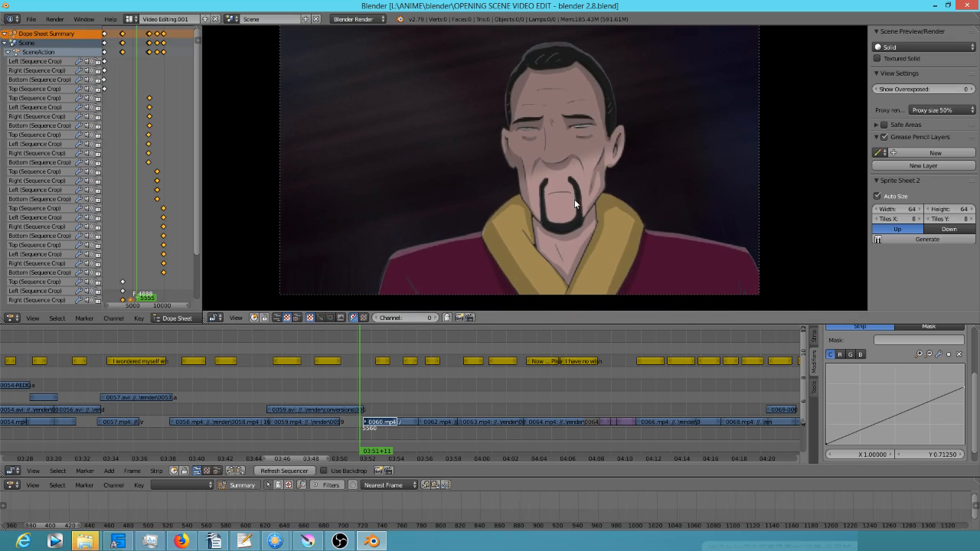
- Switch to Krita and scrub through the 0059.kra animation to the mouth keyframe at frame 89
left_click(308, 541)
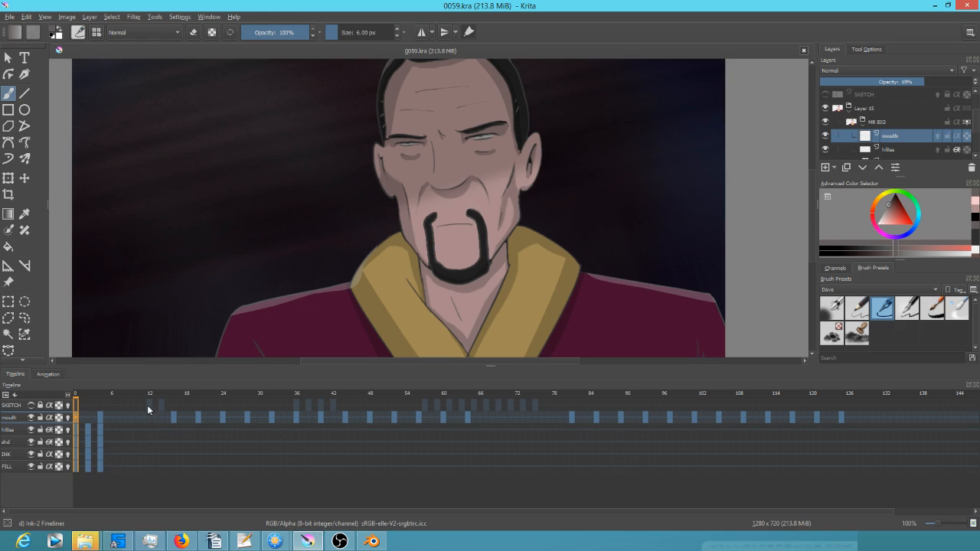
mouse_move(153, 393)
left_mouse_down()
mouse_move(406, 420)
mouse_move(394, 418)
mouse_move(709, 422)
mouse_move(258, 413)
mouse_move(513, 412)
mouse_move(234, 383)
mouse_move(150, 395)
left_mouse_up()
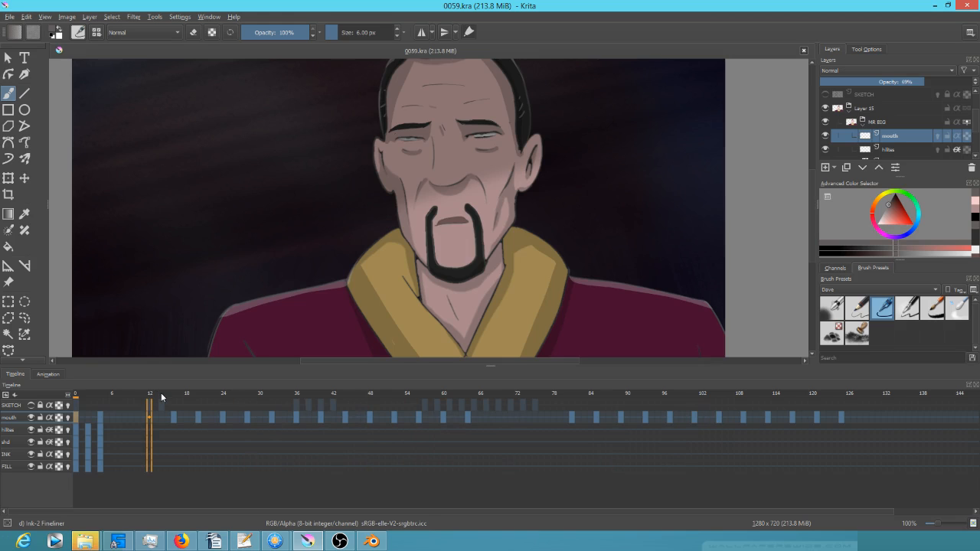
mouse_move(167, 397)
left_mouse_down()
mouse_move(418, 416)
mouse_move(676, 411)
mouse_move(615, 414)
mouse_move(625, 414)
left_mouse_up()
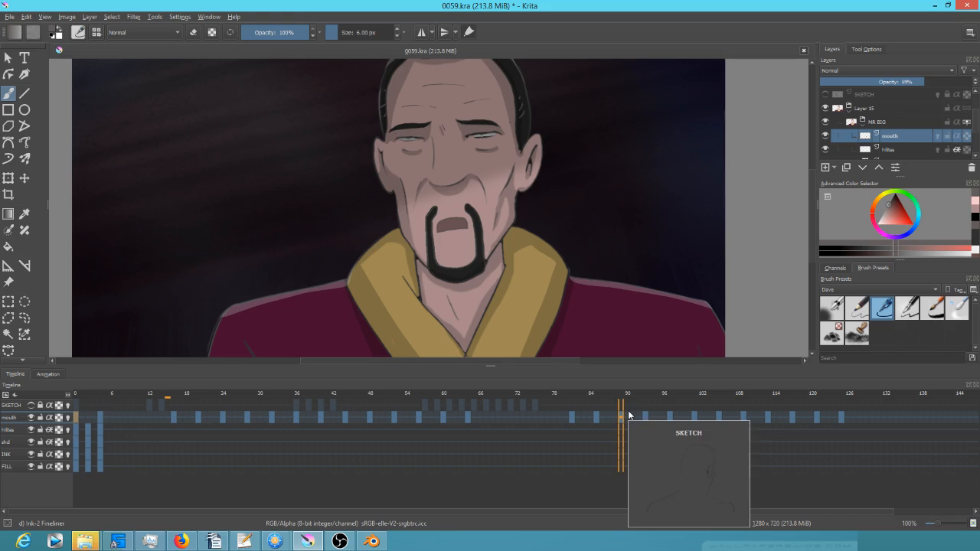
- Flip back and forth through the mouth keyframes from frame 89 down to frame 64 and save 0059.kra
key("Right")
key("Left")
key("Right")
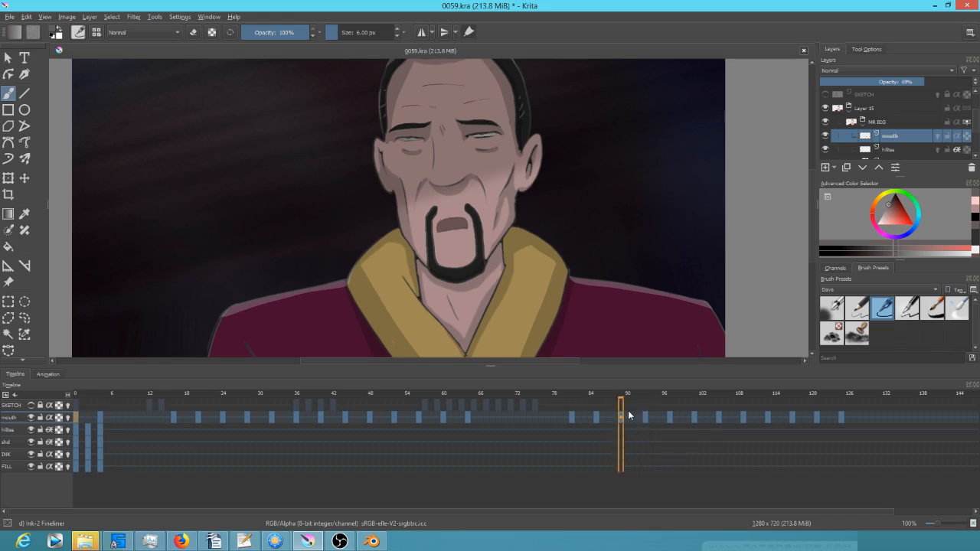
key("Left")
key("Right")
key("Left")
key("Left")
key("Right")
key("Left")
key("Right")
key("Left")
key("Right")
key("Left")
key("Left")
key("Left")
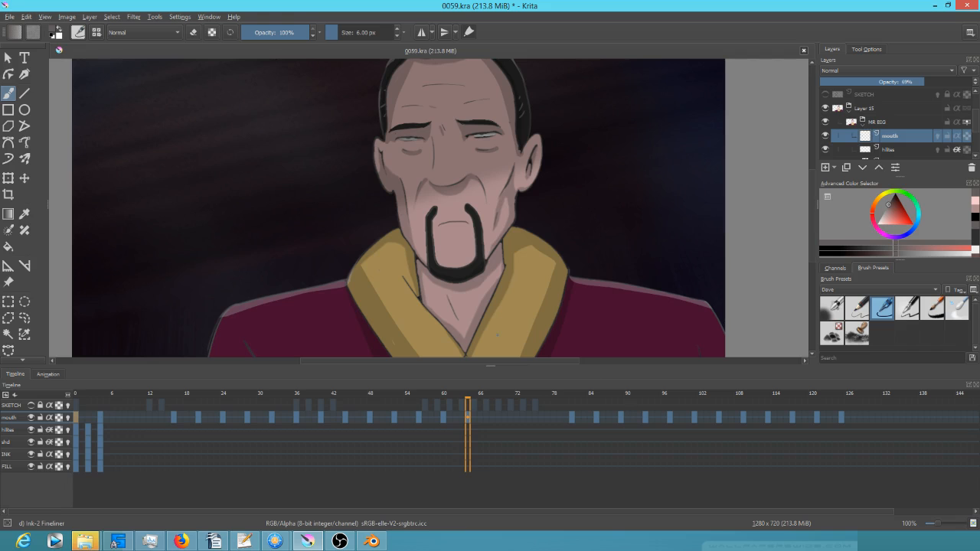
left_click(10, 16)
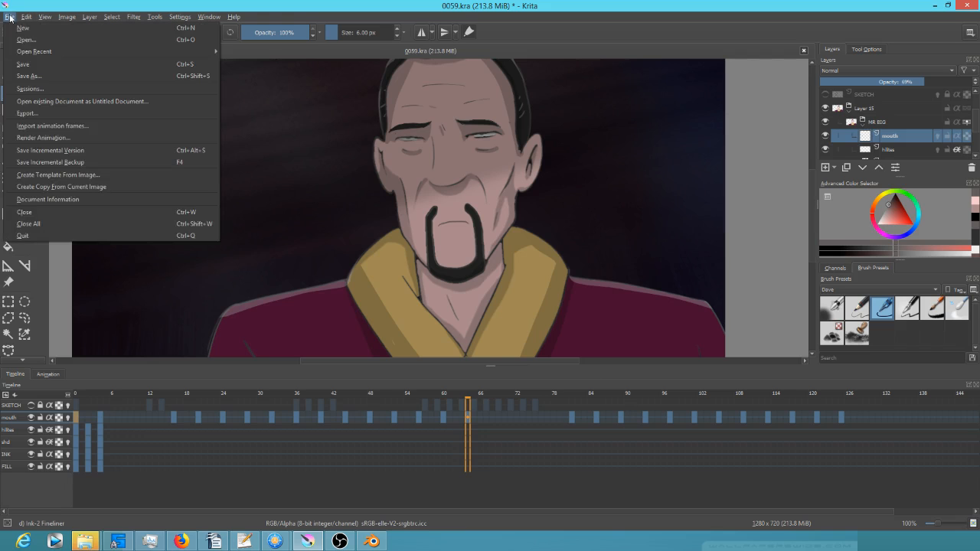
left_click(21, 65)
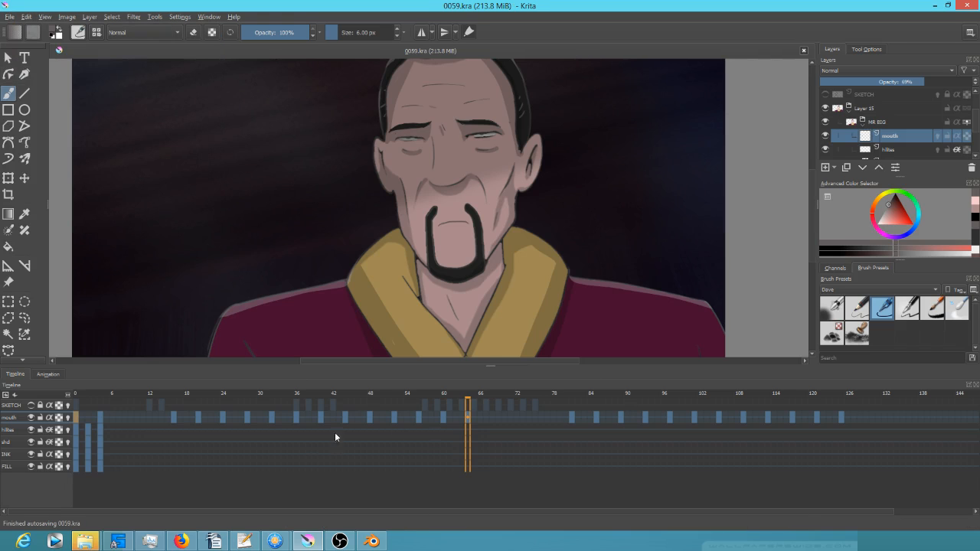
- Switch to Blender and scrub back through the earlier shots to the start of shot 0039 at 02:20+05
left_click(372, 541)
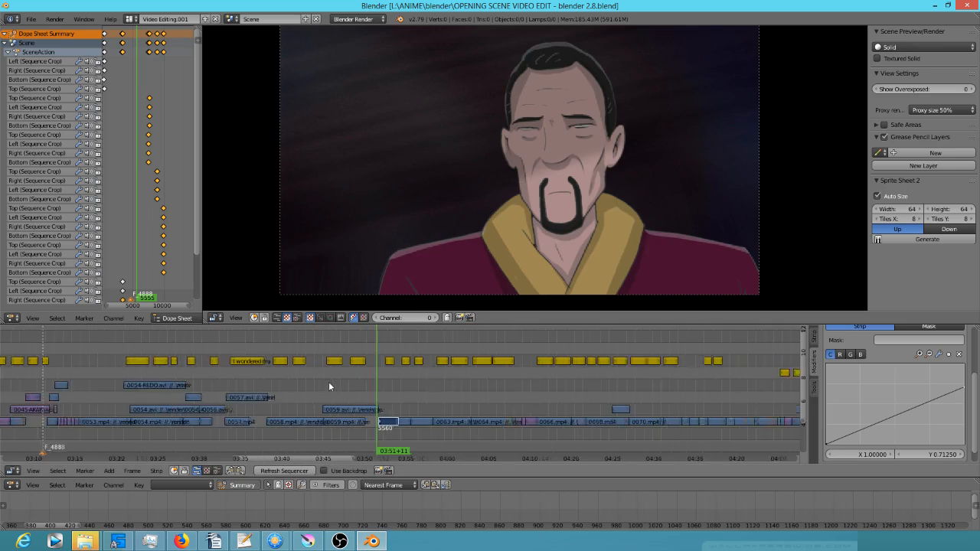
left_click_drag(231, 395, 32, 379)
left_click_drag(29, 380, 285, 392)
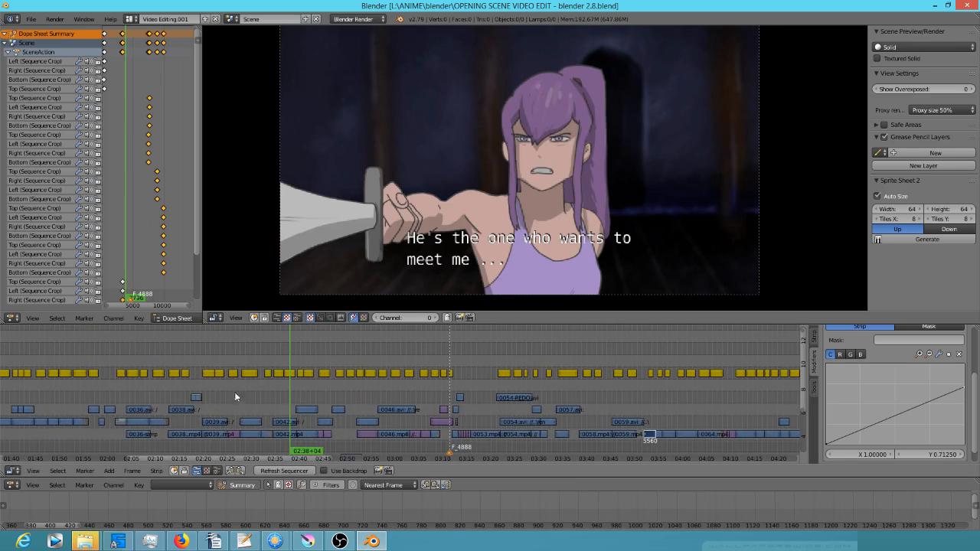
left_click_drag(157, 391, 211, 400)
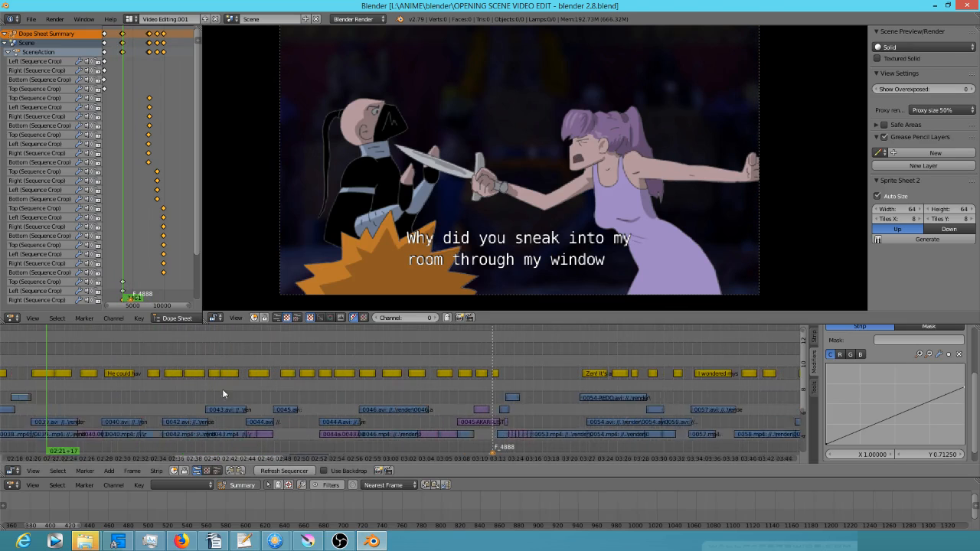
scroll(216, 393, "up", 5)
left_click_drag(110, 407, 98, 407)
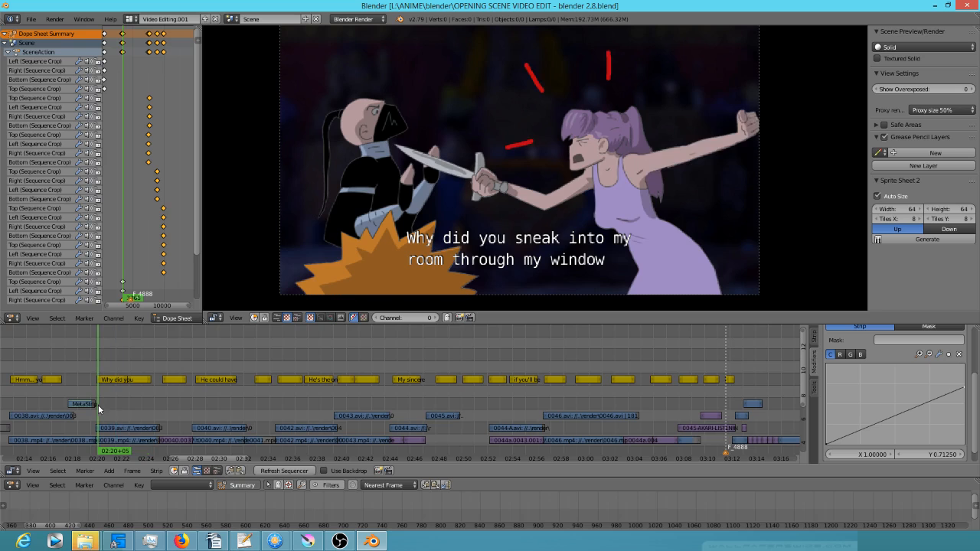
- Play shot 0039 from its start to review its red accent lines, and return to shot 0060 at 03:53+10
key("alt+a")
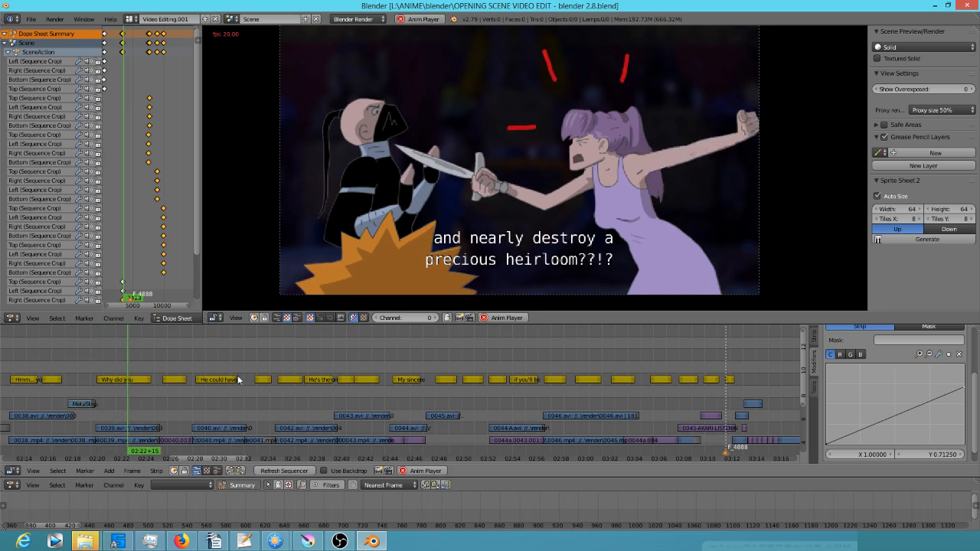
key("alt+a")
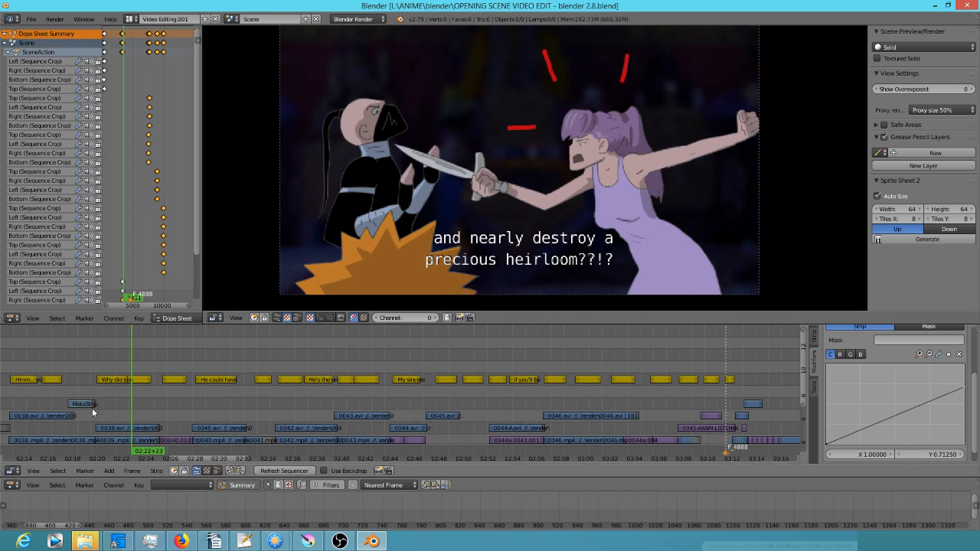
left_click(137, 409)
scroll(492, 410, "down", 5)
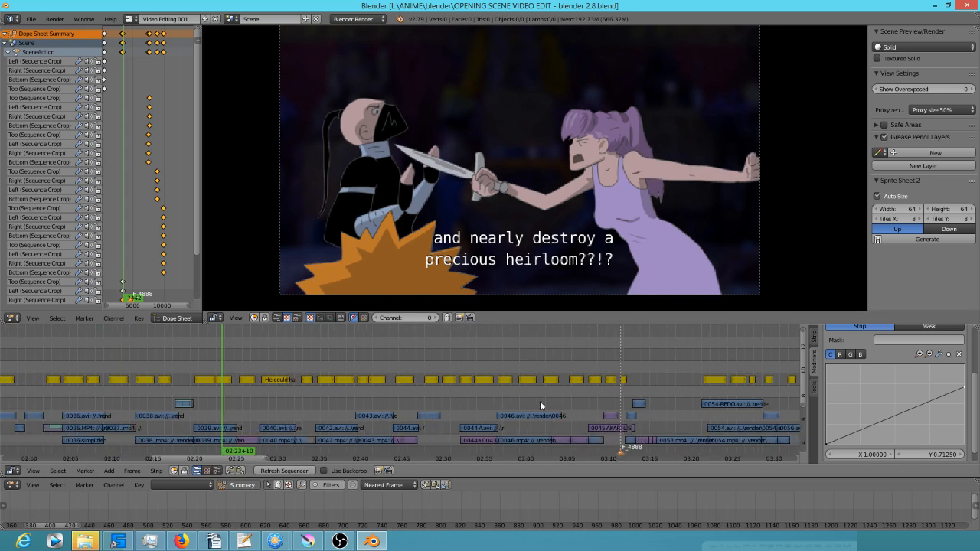
scroll(563, 403, "right", 7)
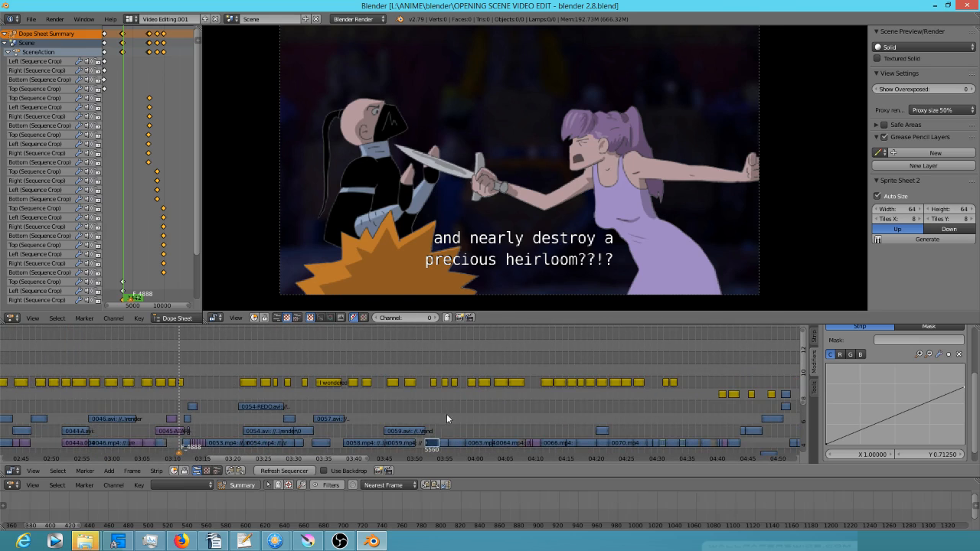
left_click(435, 418)
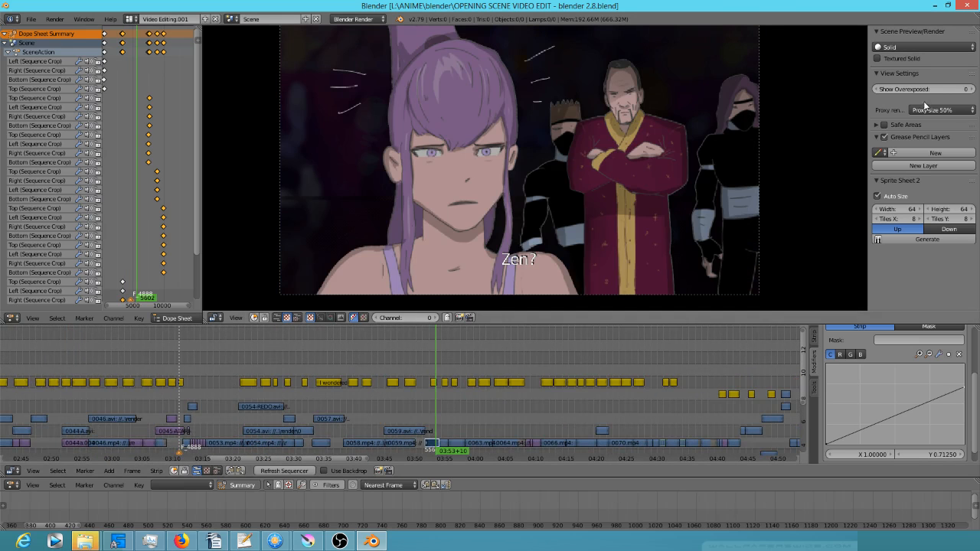